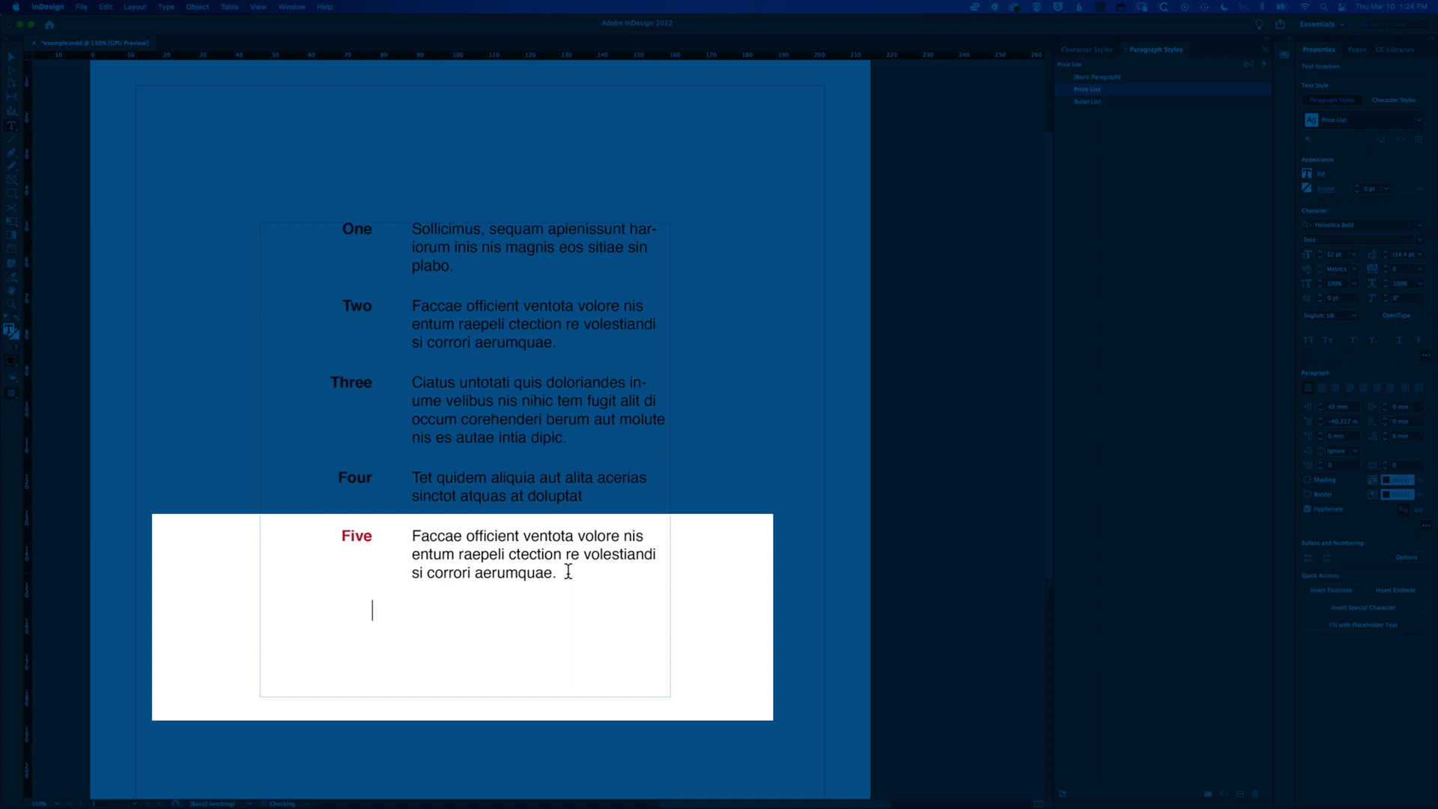
# - Add 'Six' with a tab and its pasted description, then select all the list text
pyautogui.write('Six')
pyautogui.press('Tab')
pyautogui.write('Ciatus untotati quis doloriandes inume velibus nis nihic tem fugit alit di occum corehenderi')
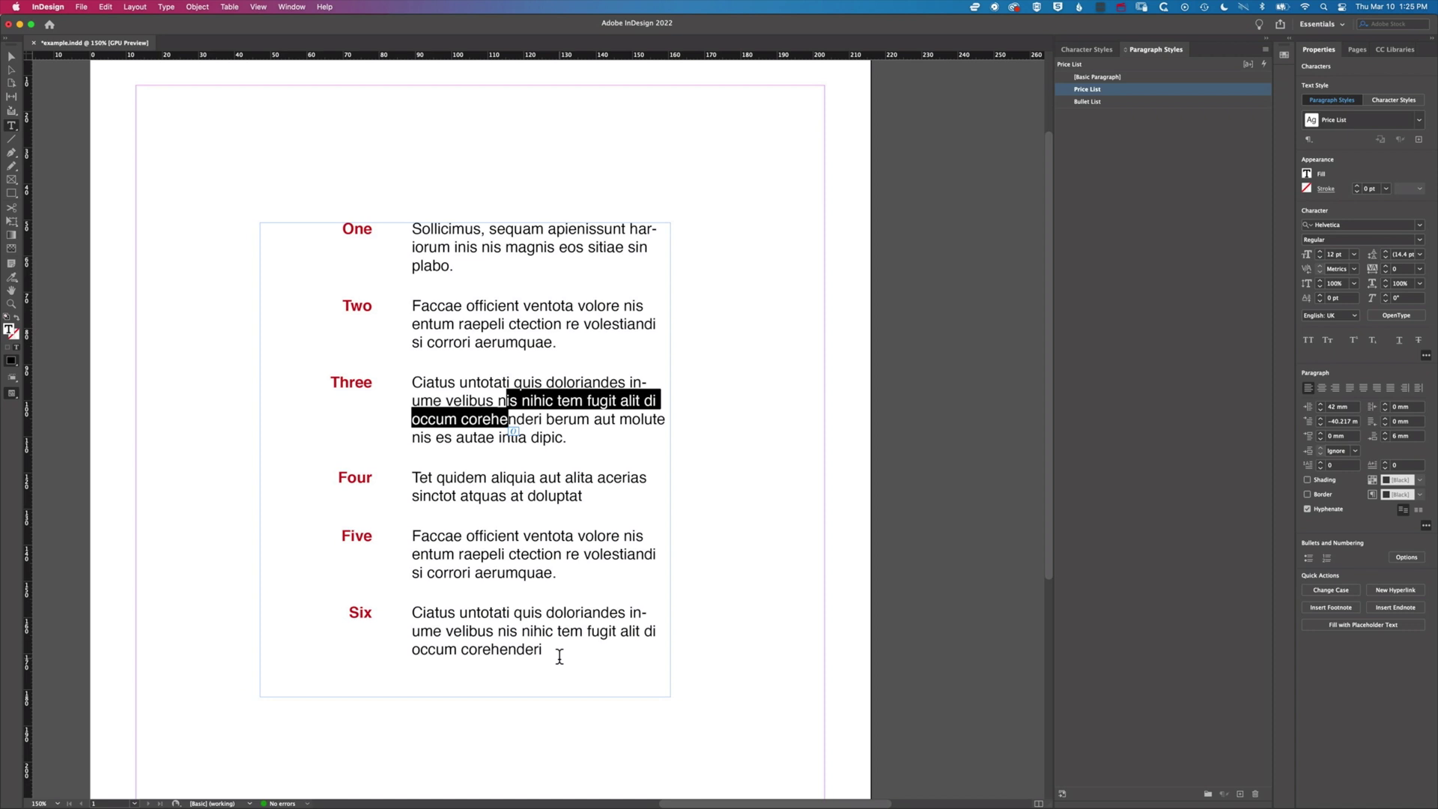
pyautogui.press('super+a')
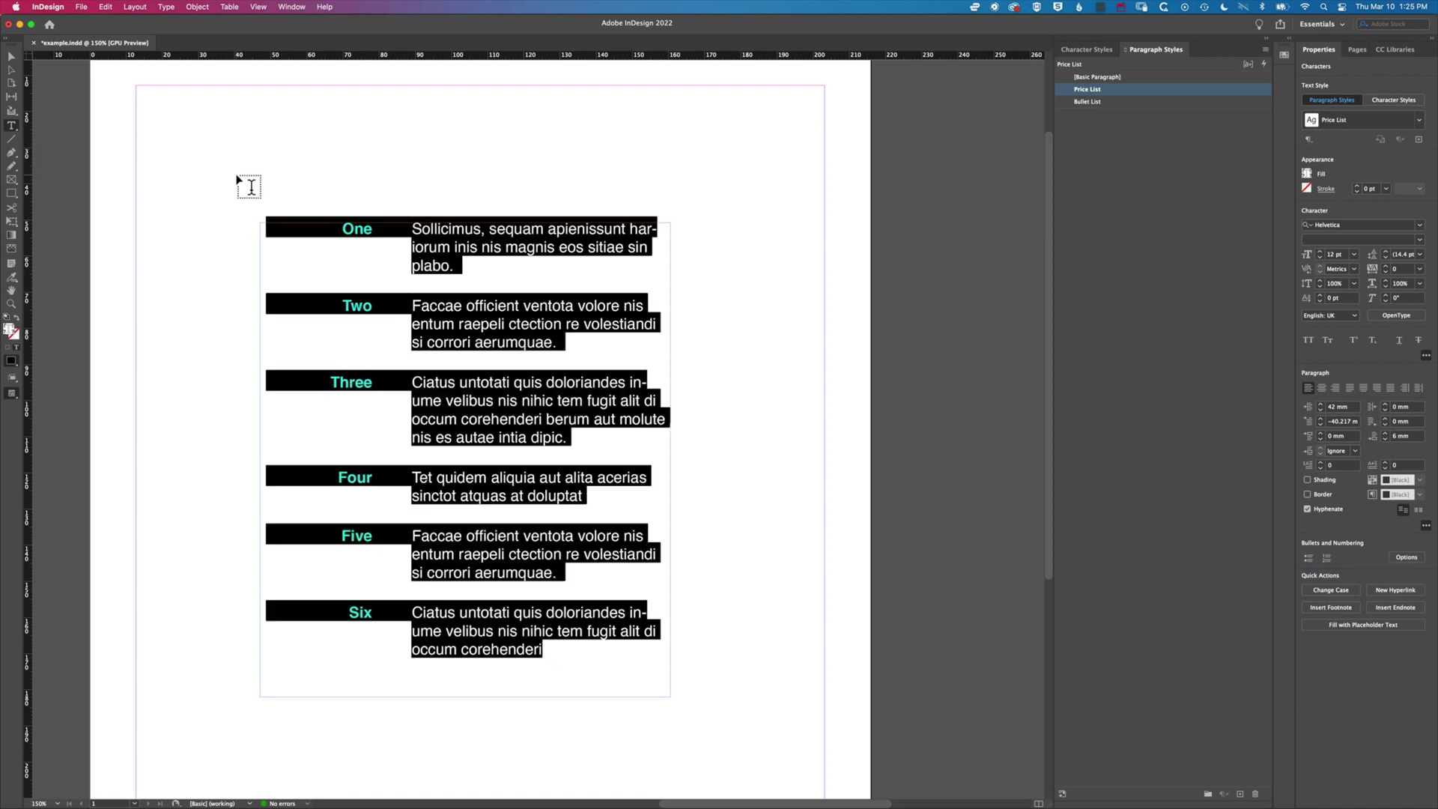
# - Create a new blank Letter-size document
pyautogui.click(83, 7)
pyautogui.moveTo(88, 24)
pyautogui.click(222, 25)
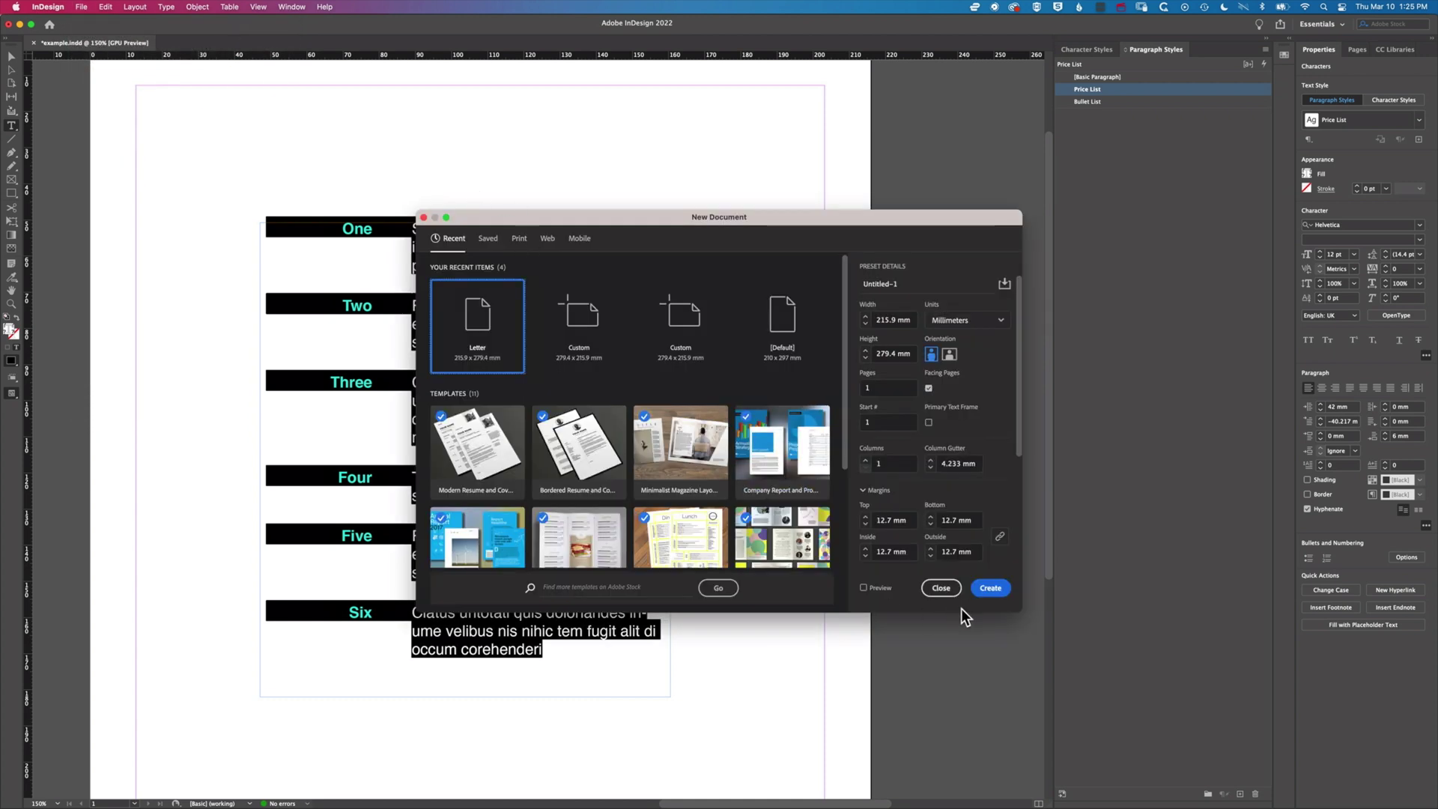
pyautogui.click(990, 589)
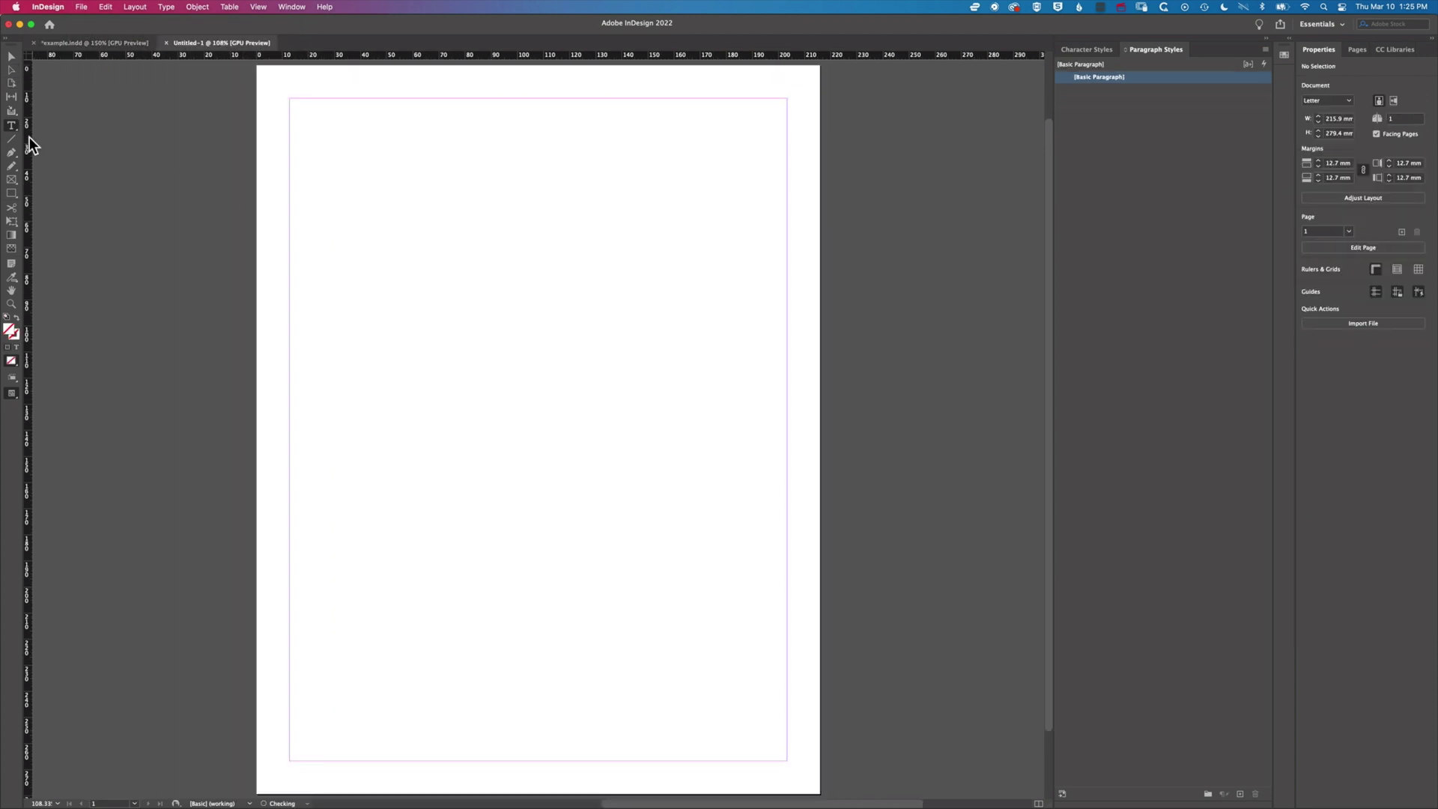
# - Draw a text frame on the page and paste the list into it without formatting
pyautogui.moveTo(325, 165); pyautogui.dragTo(700, 607)
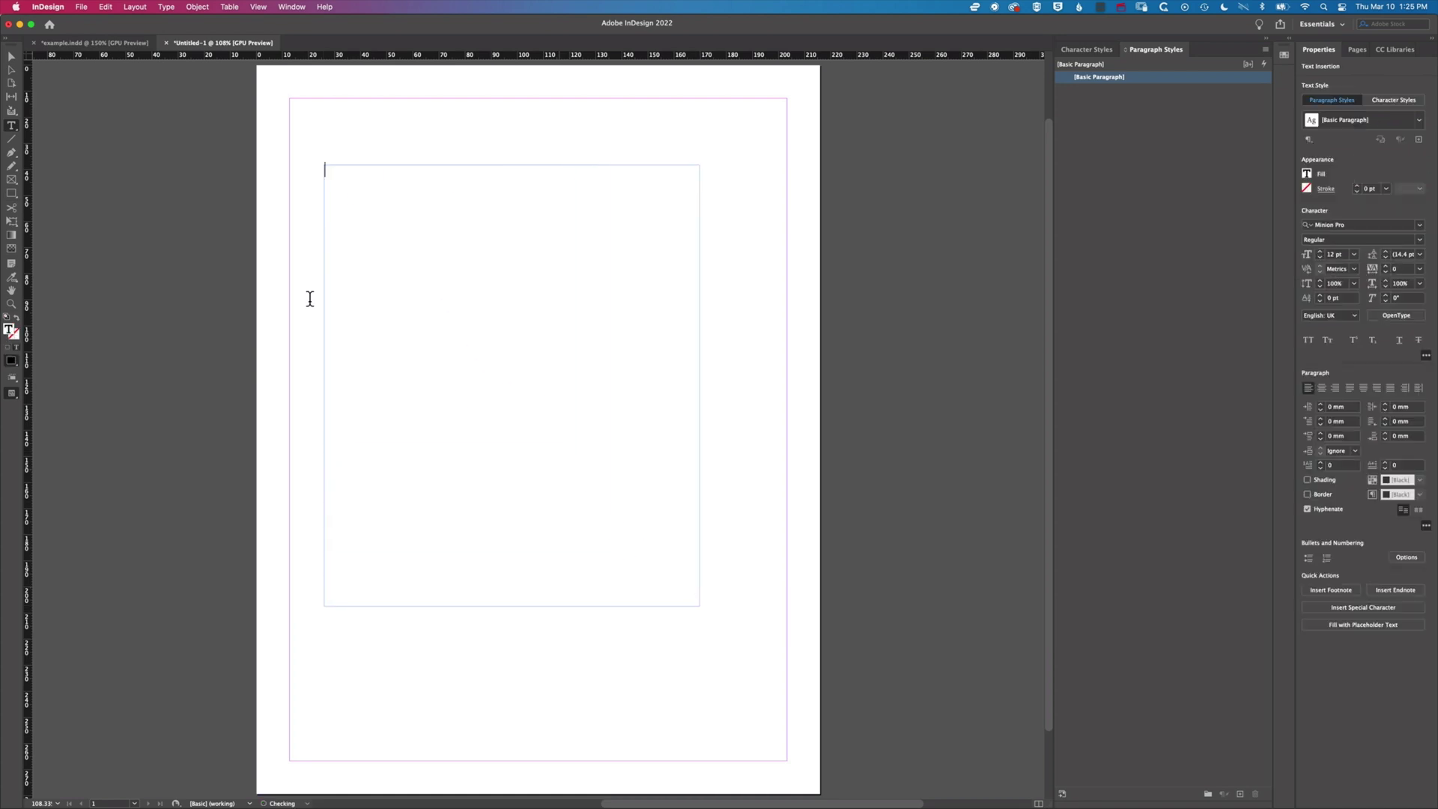
pyautogui.click(106, 7)
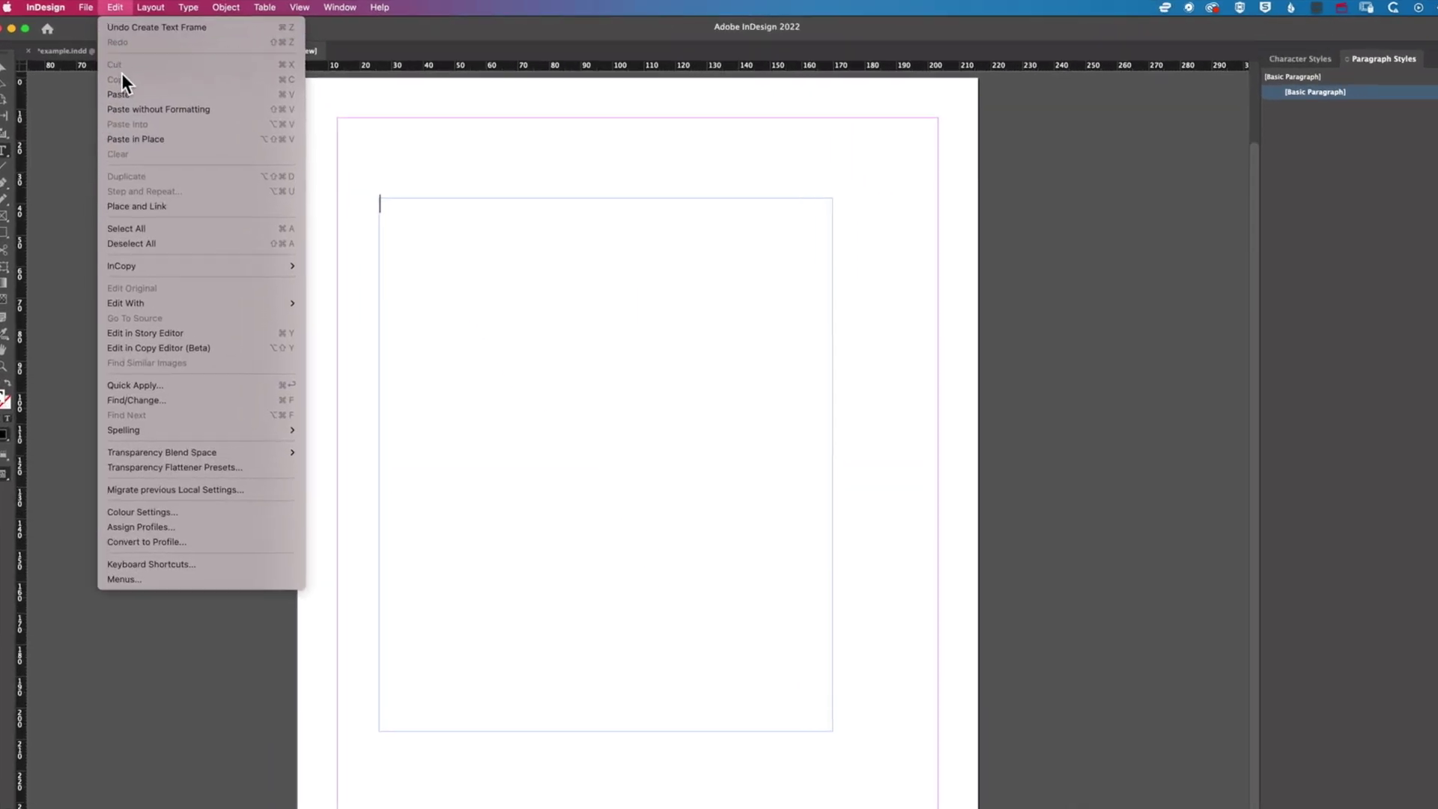
pyautogui.click(126, 94)
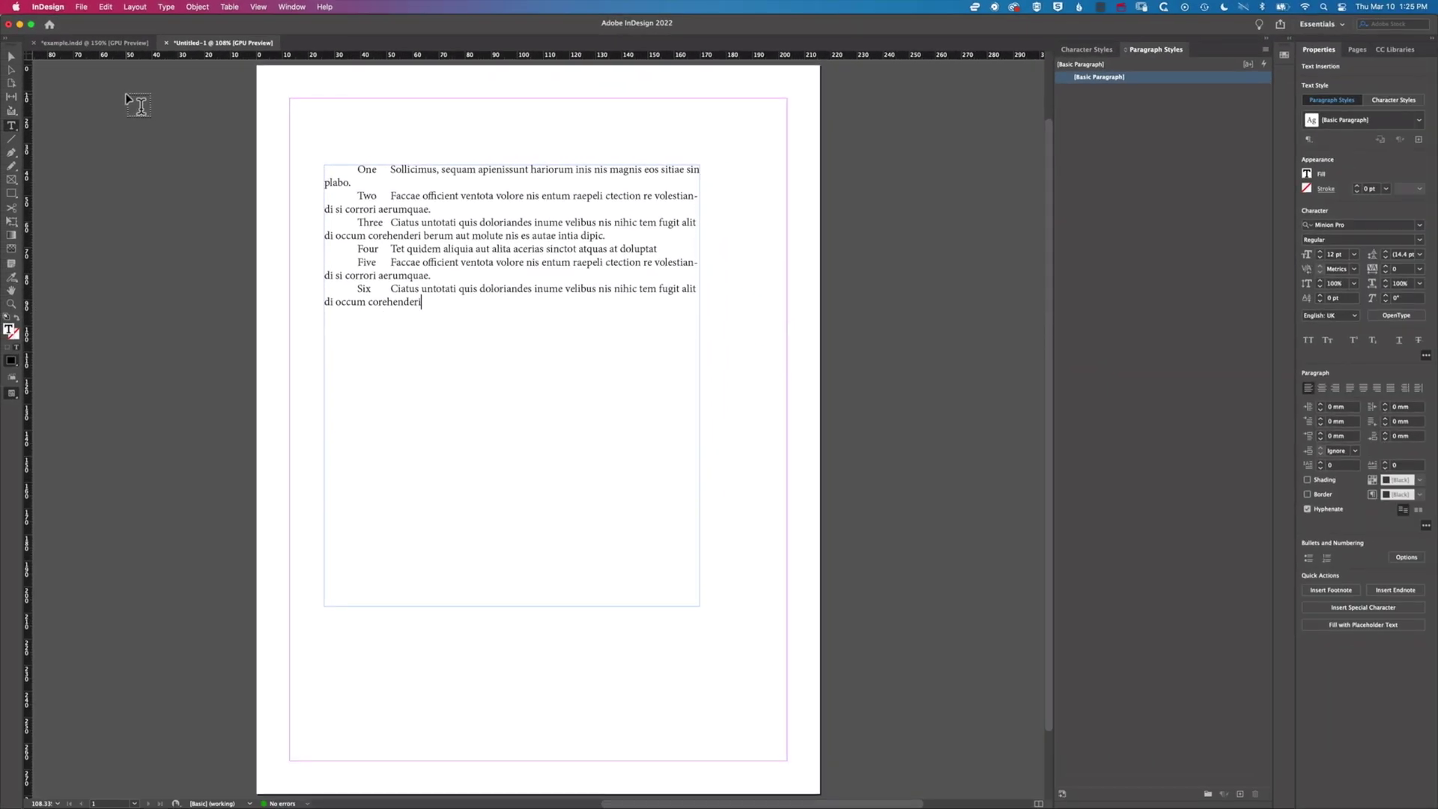
# - Turn on hidden characters and inspect the tab mark after 'One'
pyautogui.click(166, 7)
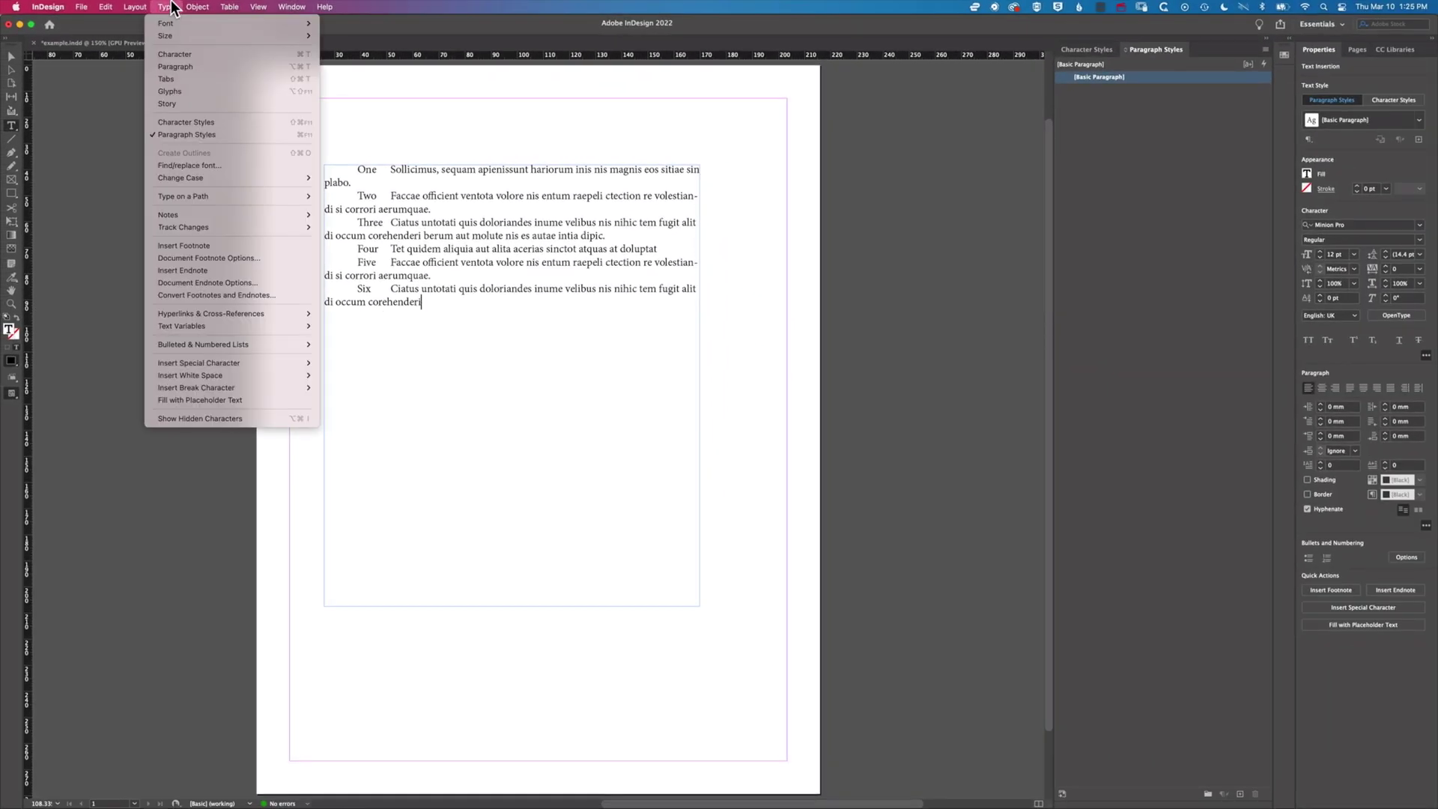
pyautogui.click(232, 418)
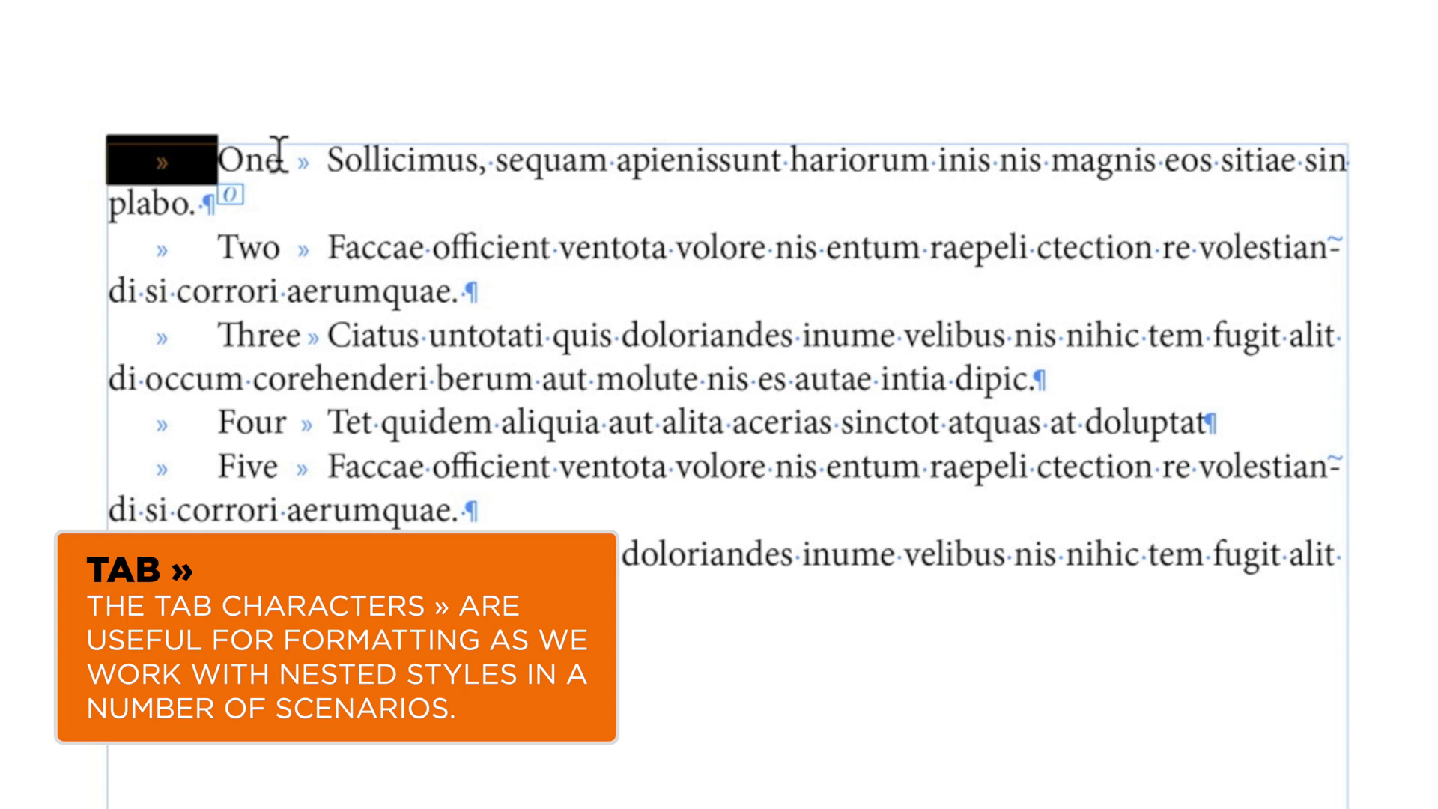
pyautogui.moveTo(282, 154); pyautogui.dragTo(332, 158)
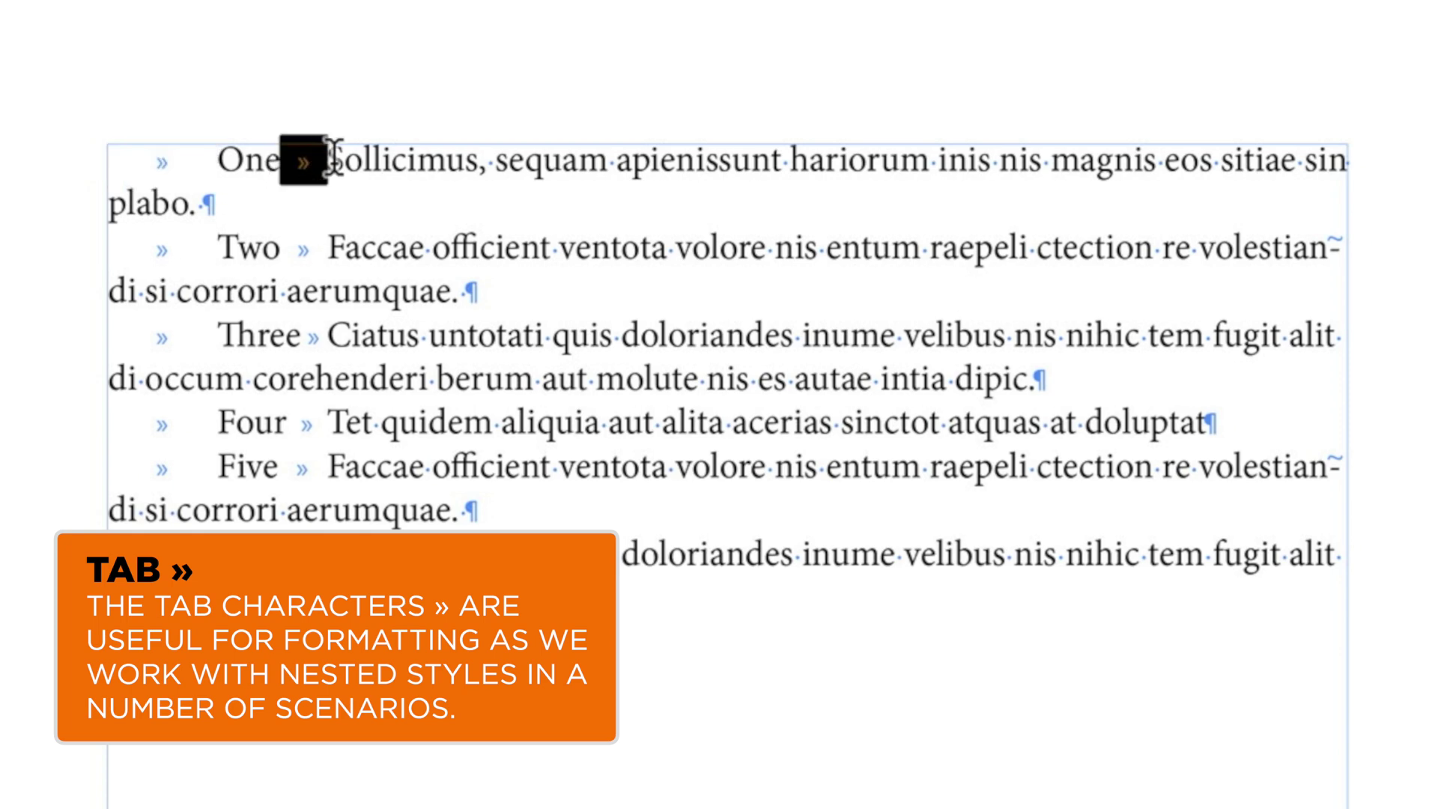
pyautogui.click(277, 154)
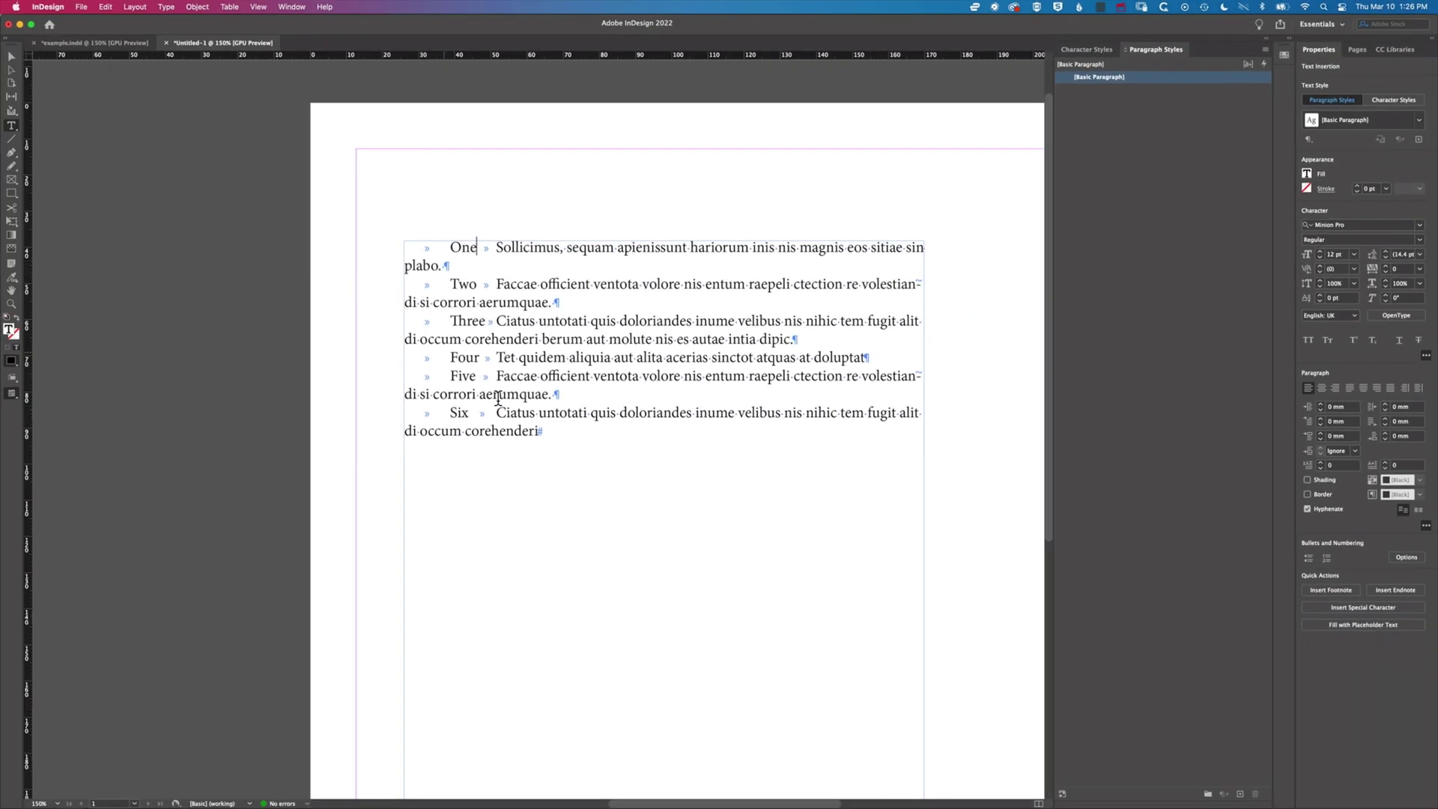
# - Select all the story text and reset the workspace to Essentials
pyautogui.press('super+a')
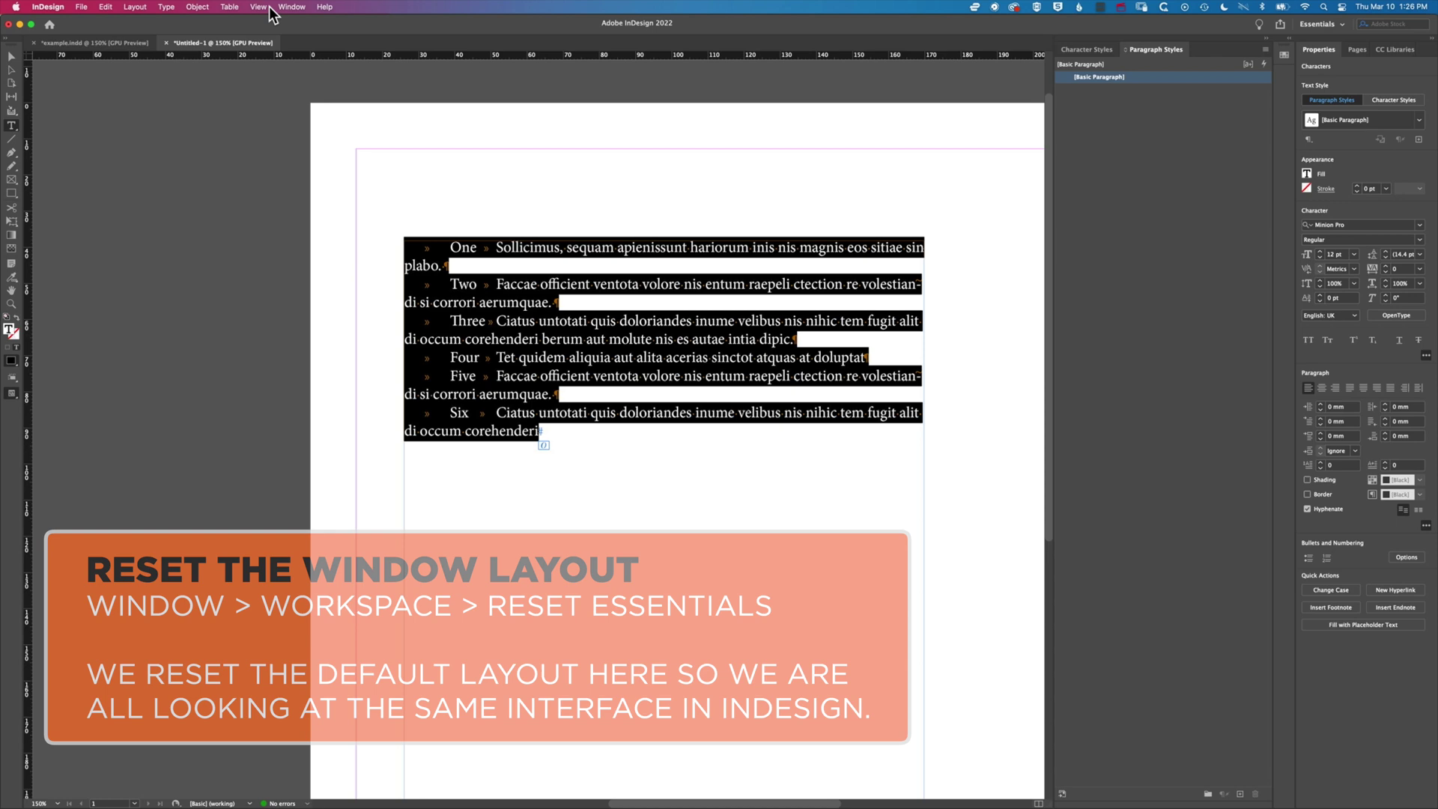
pyautogui.click(294, 8)
pyautogui.moveTo(295, 33)
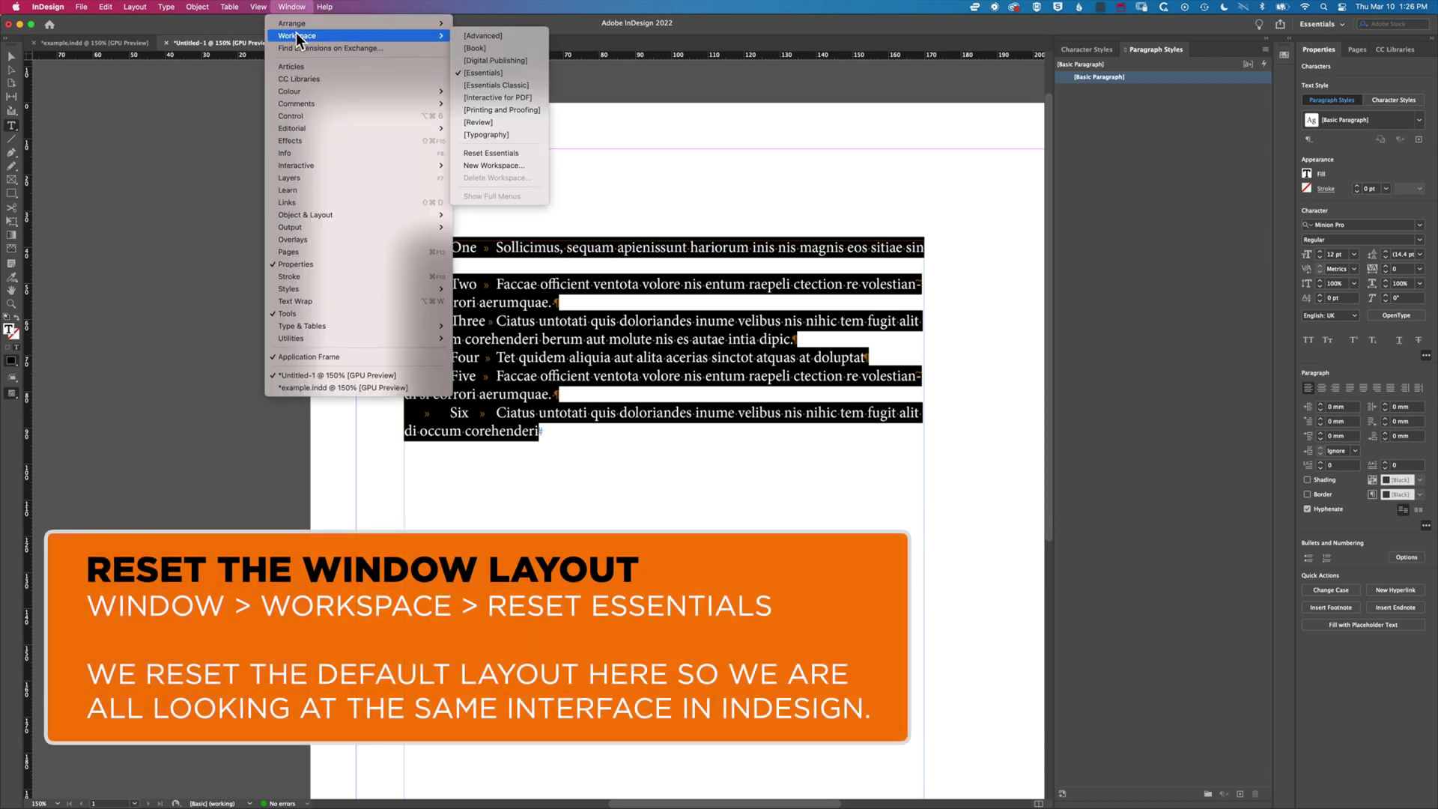
pyautogui.click(483, 153)
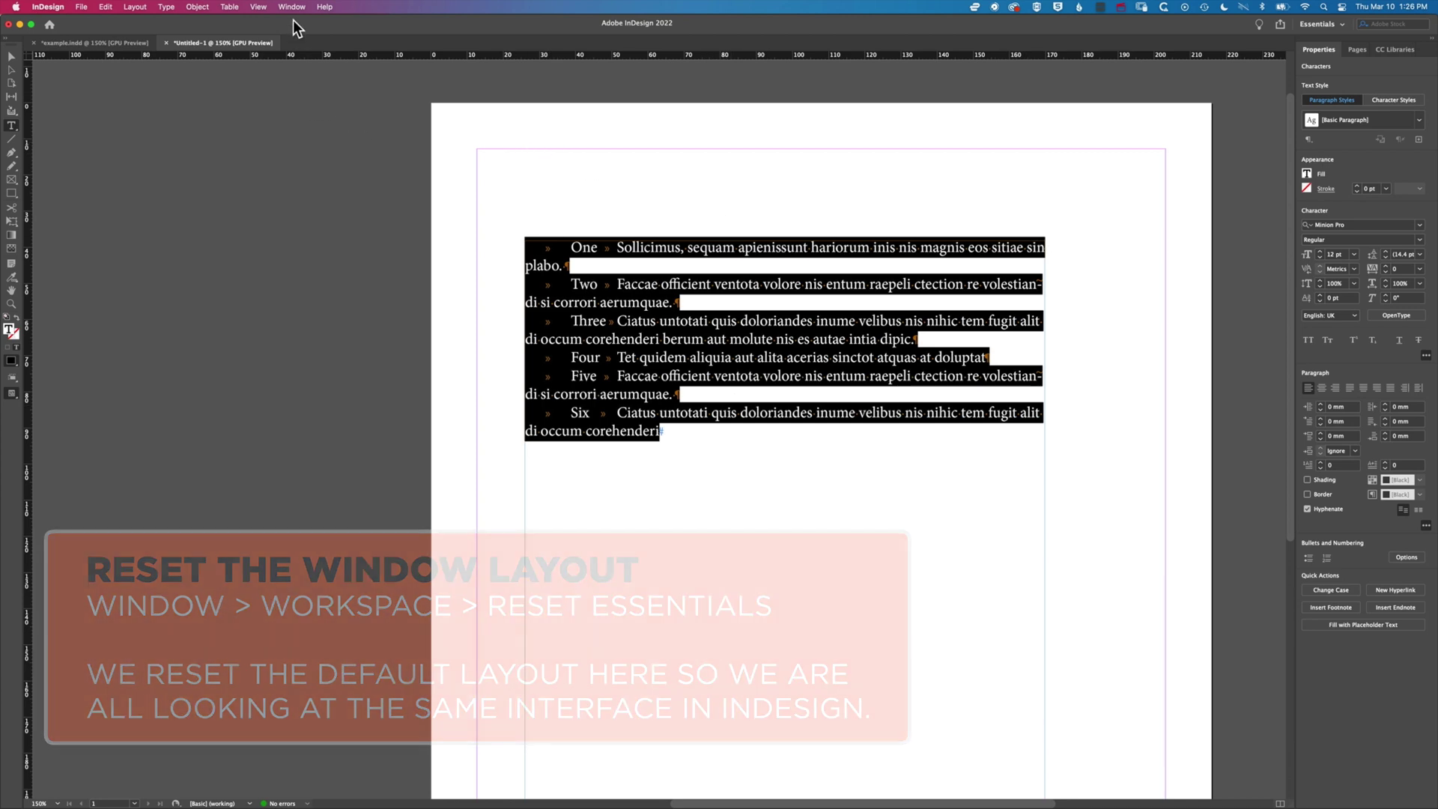
# - Open the Paragraph Styles panel, dock it with the other panels and widen it
pyautogui.click(168, 6)
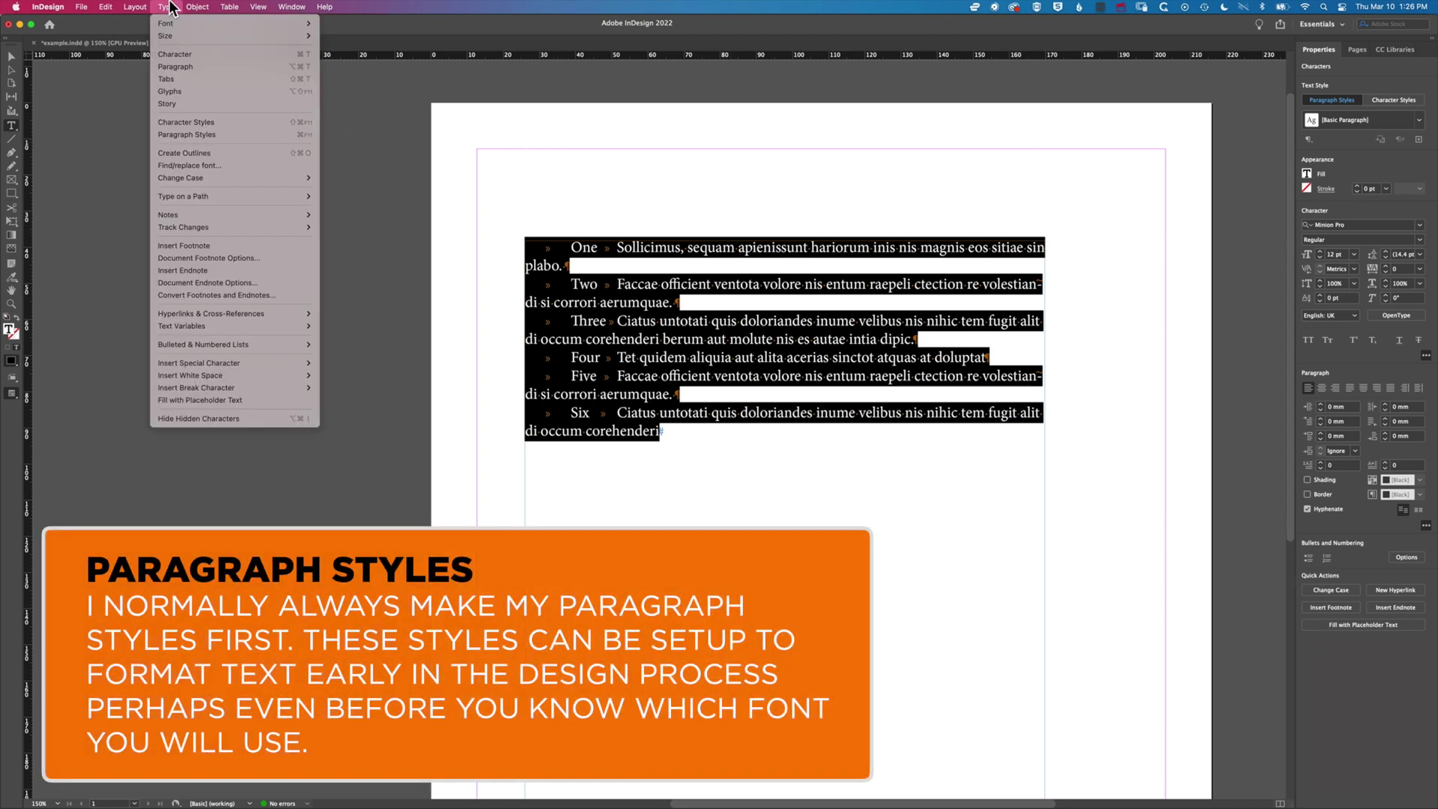
pyautogui.click(187, 134)
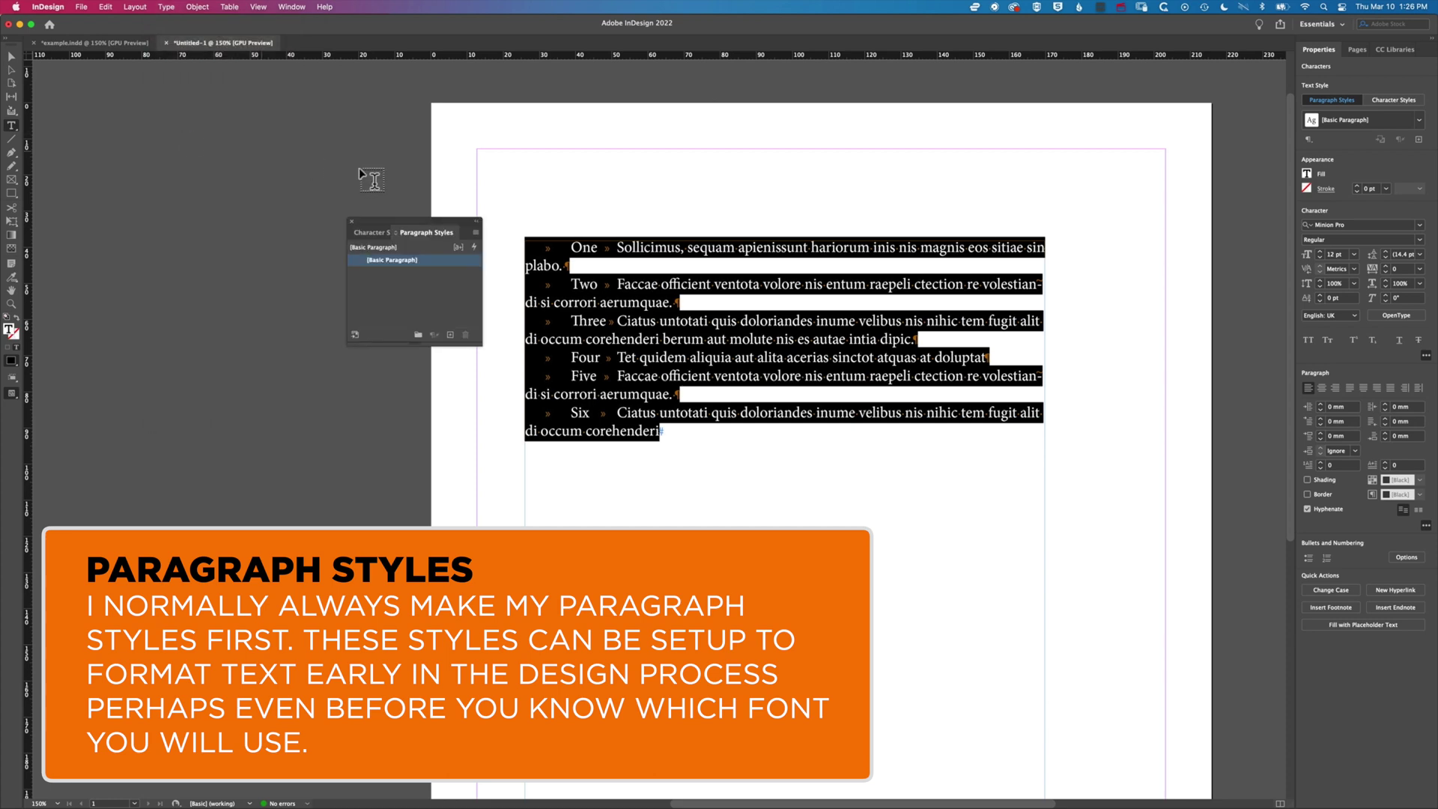
pyautogui.moveTo(391, 222); pyautogui.dragTo(1294, 178)
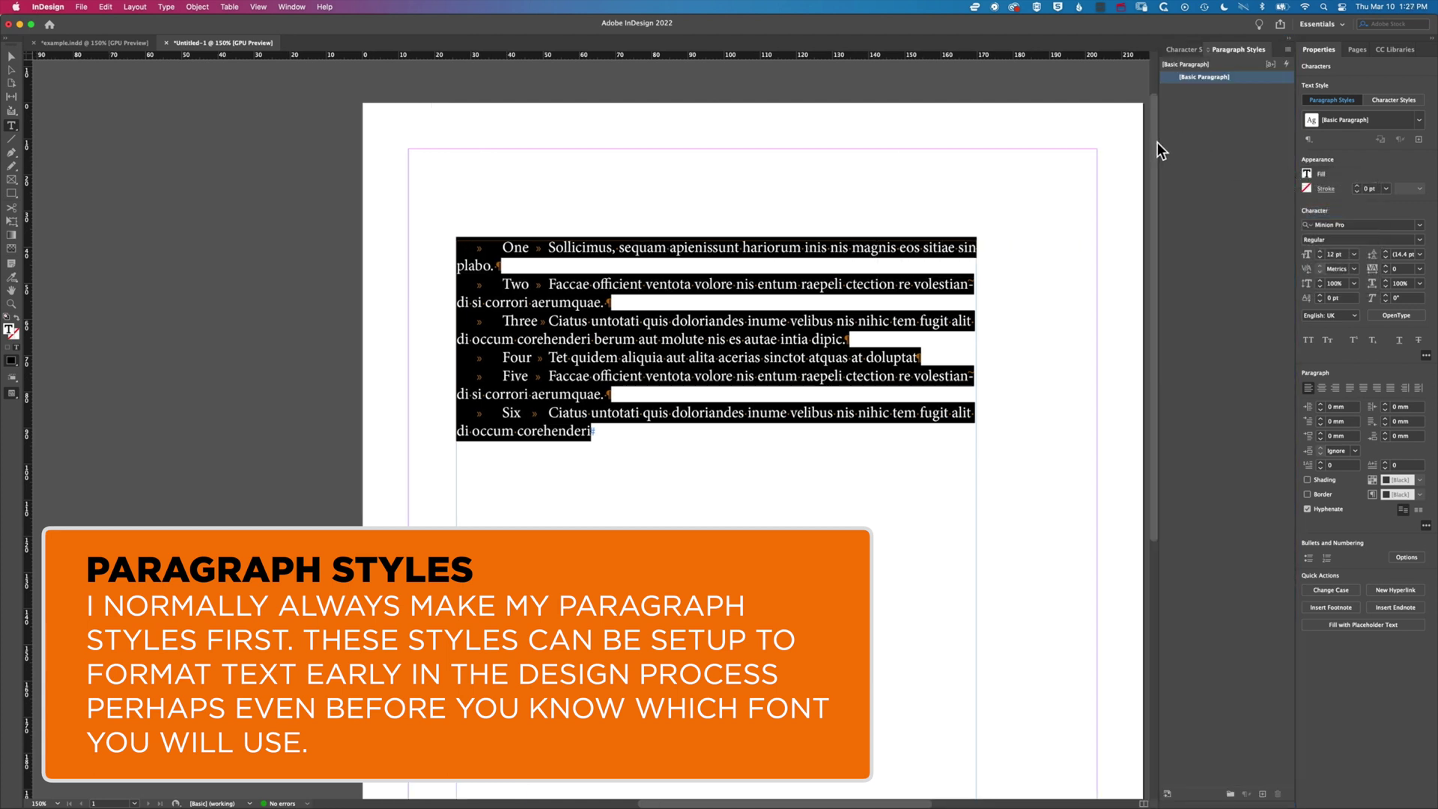
pyautogui.moveTo(1157, 143); pyautogui.dragTo(1060, 144)
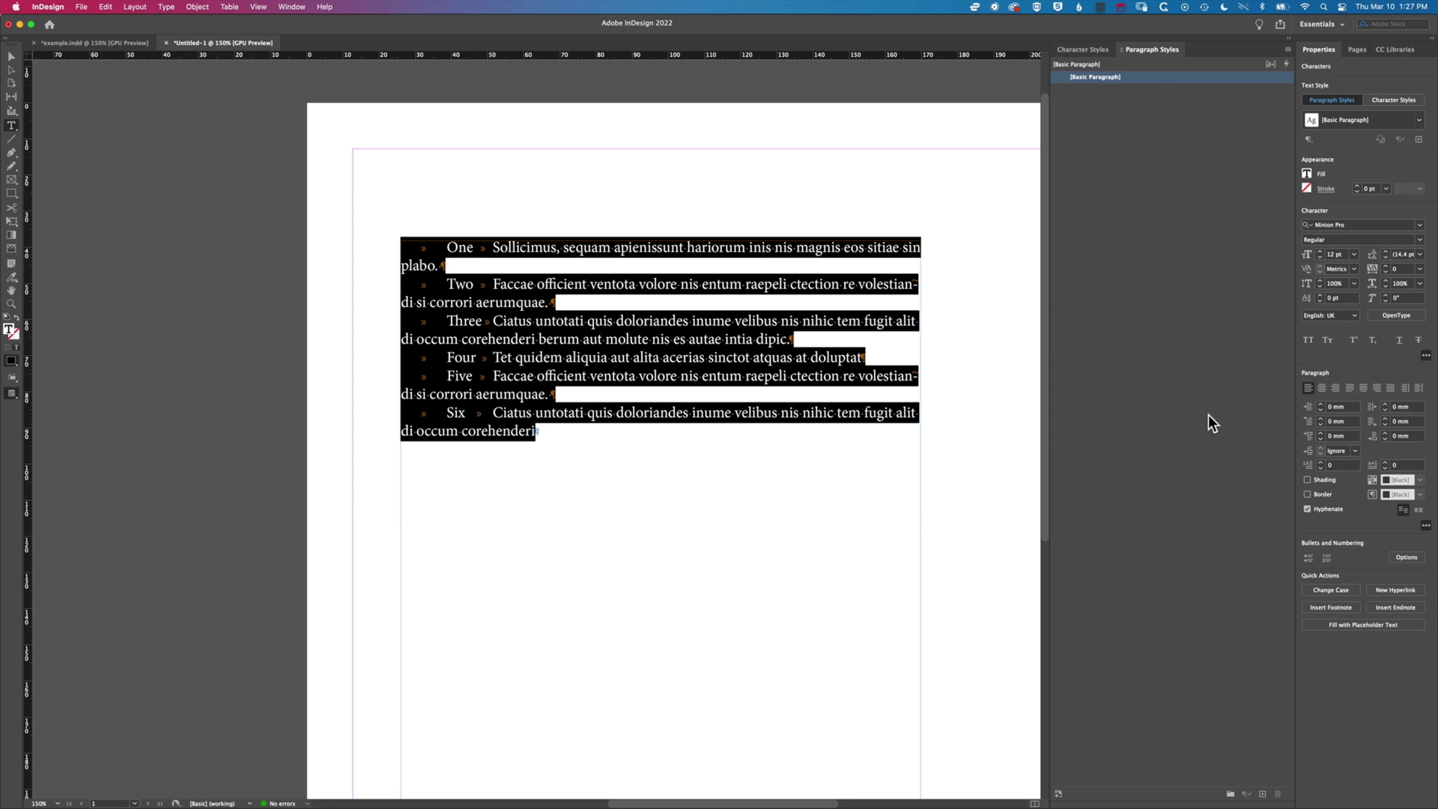
# - Create Paragraph Style 1 and rename it 'Item List' in its style options
pyautogui.click(1263, 795)
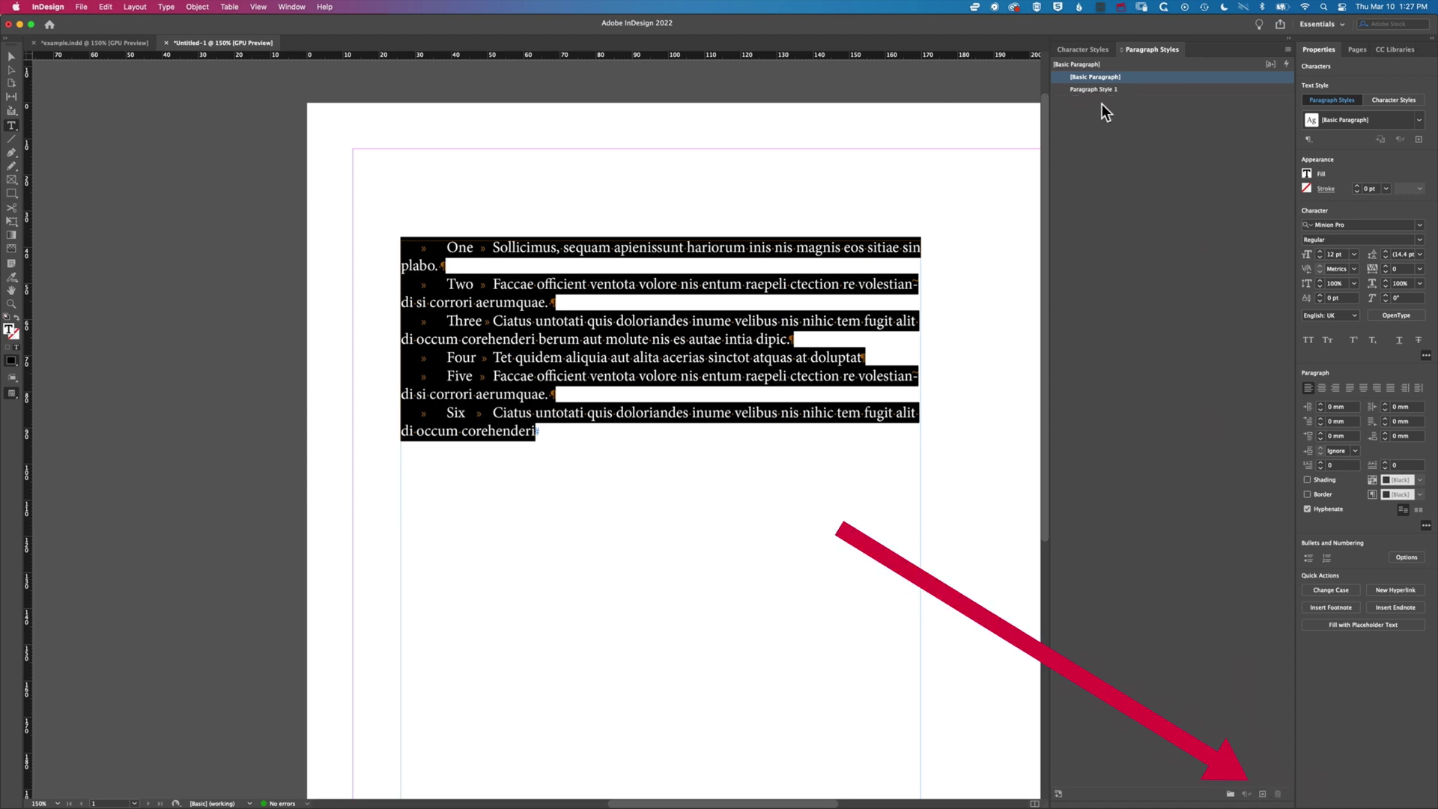
pyautogui.click(1143, 92)
pyautogui.doubleClick(1151, 91)
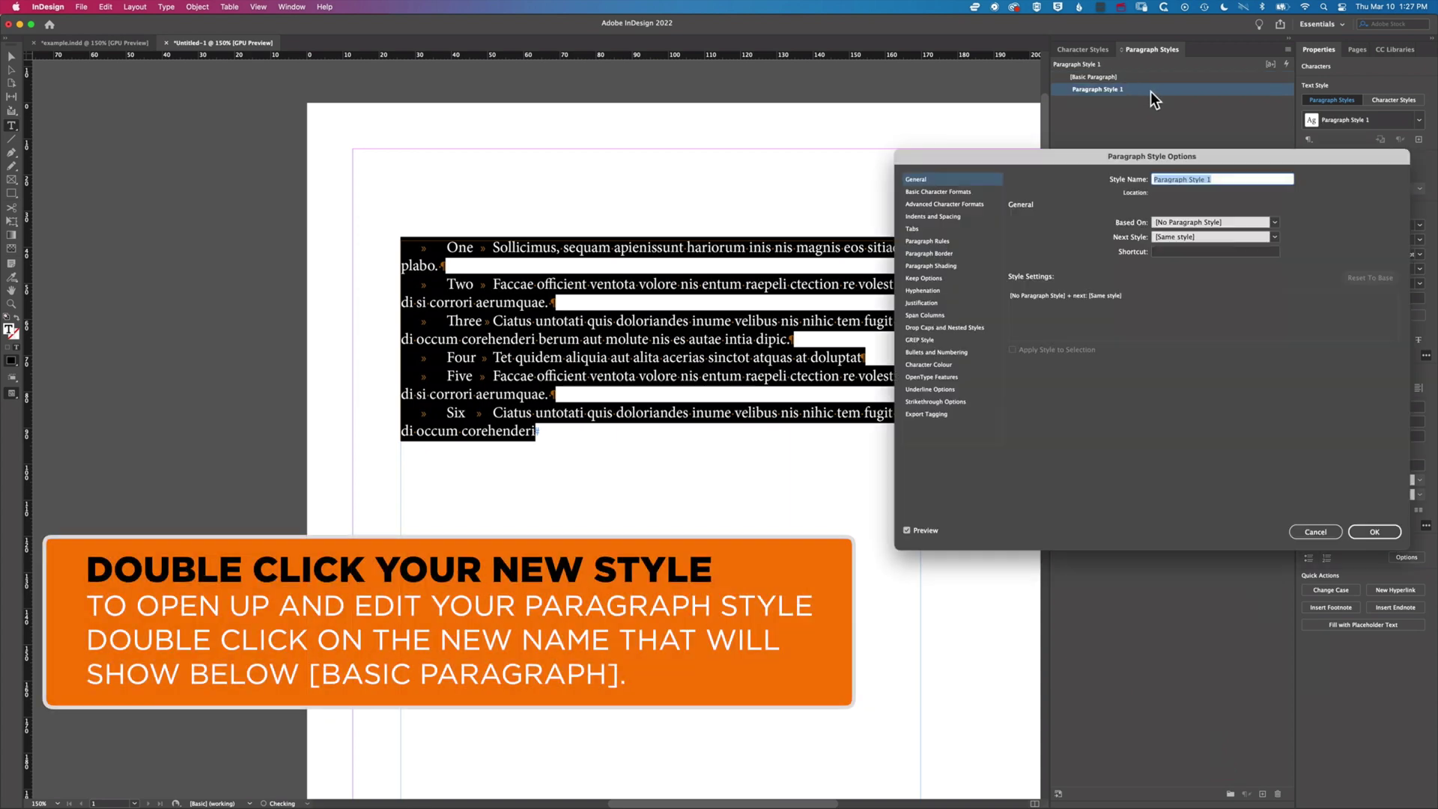
pyautogui.write('Item List')
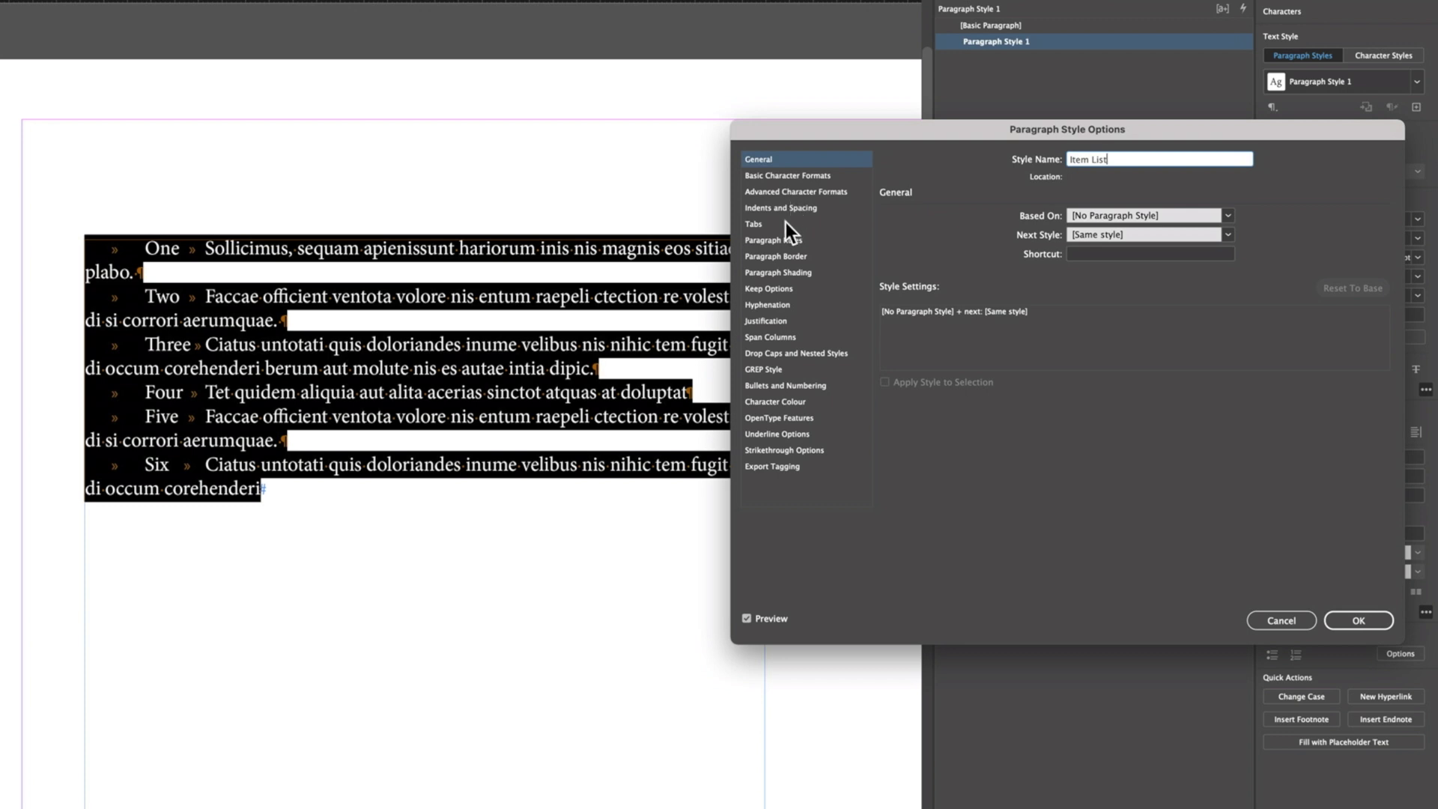
# - Give the Item List style a right-justified tab stop at about 21.9 mm
pyautogui.click(784, 225)
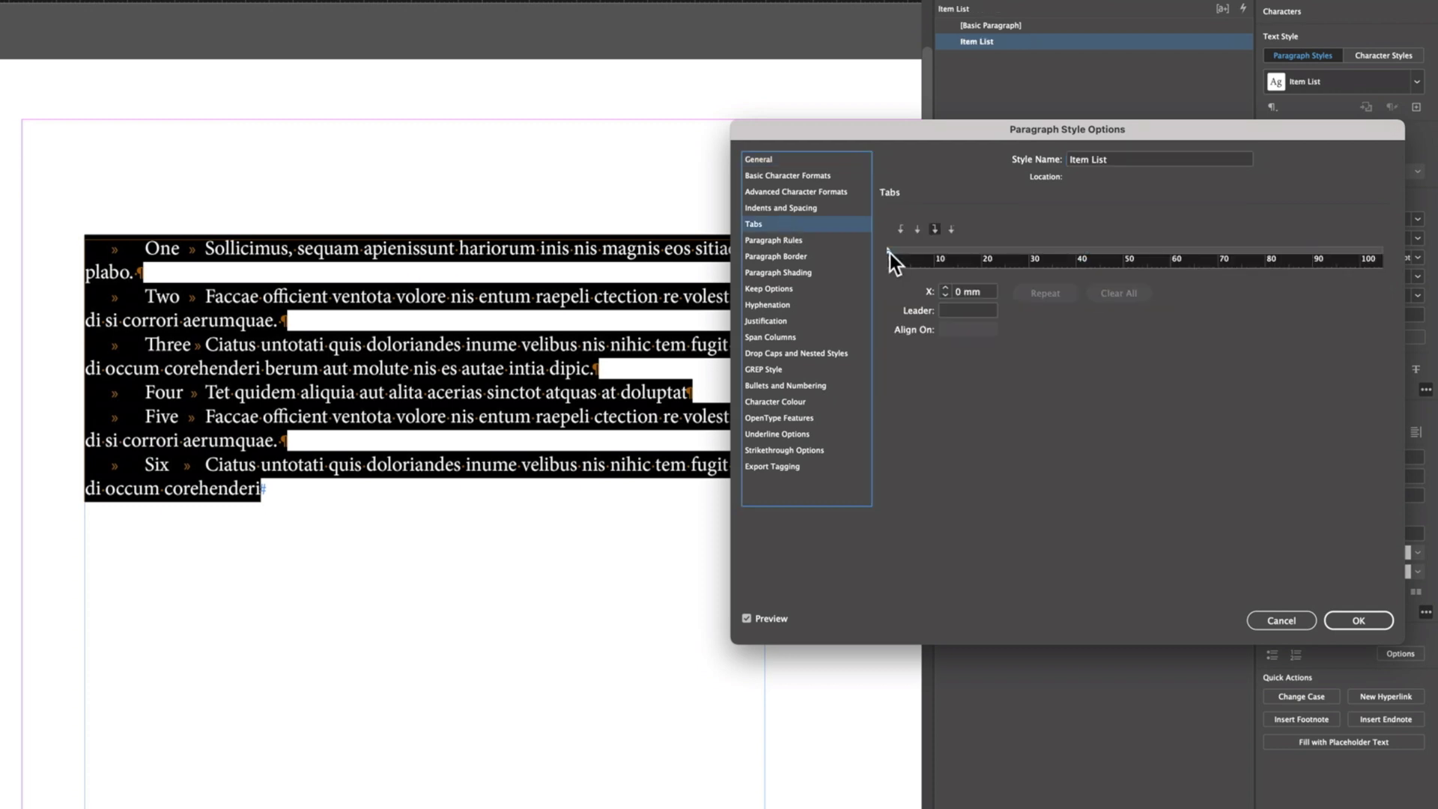
pyautogui.moveTo(890, 254)
pyautogui.mouseDown()
pyautogui.moveTo(1046, 253)
pyautogui.moveTo(871, 252)
pyautogui.mouseUp()
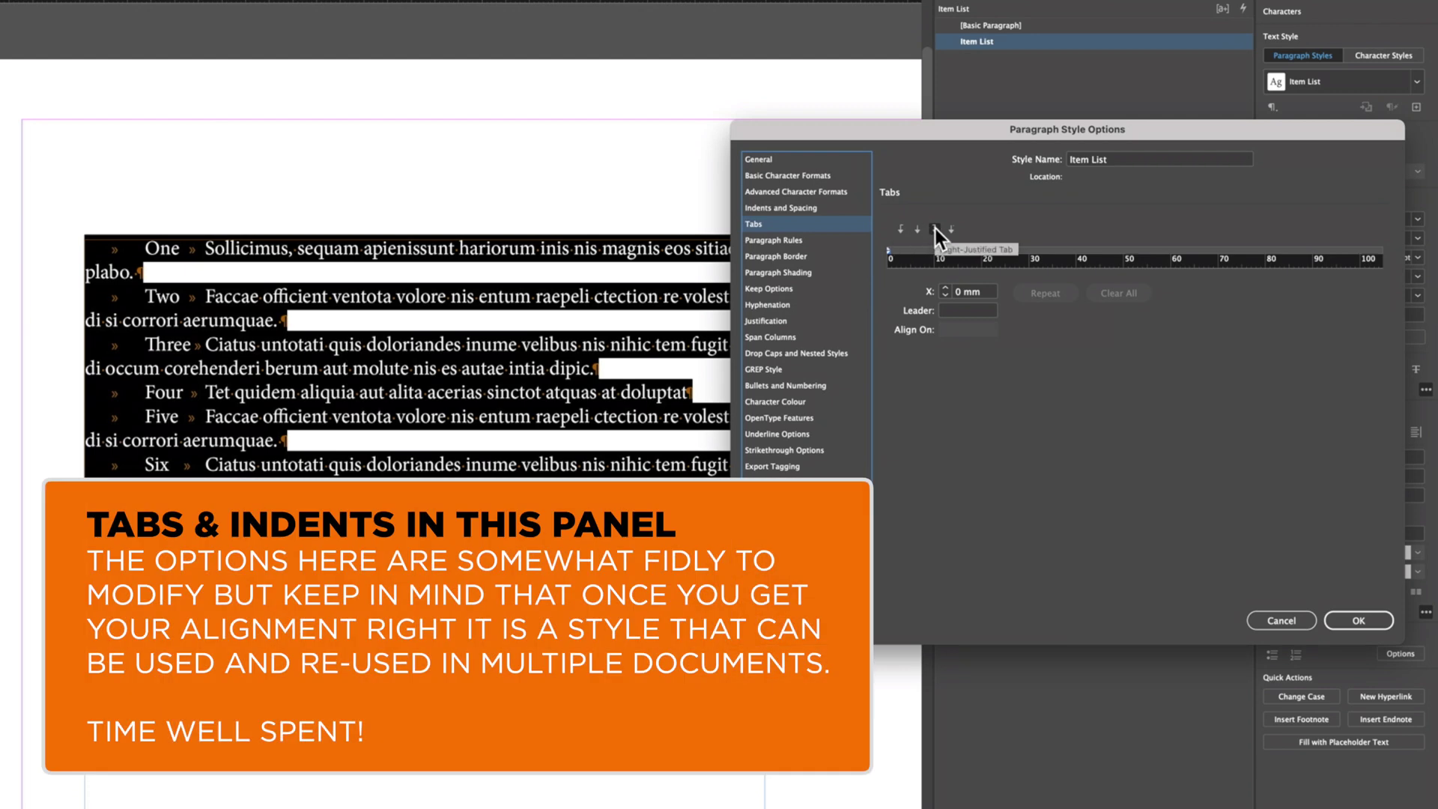
pyautogui.click(936, 228)
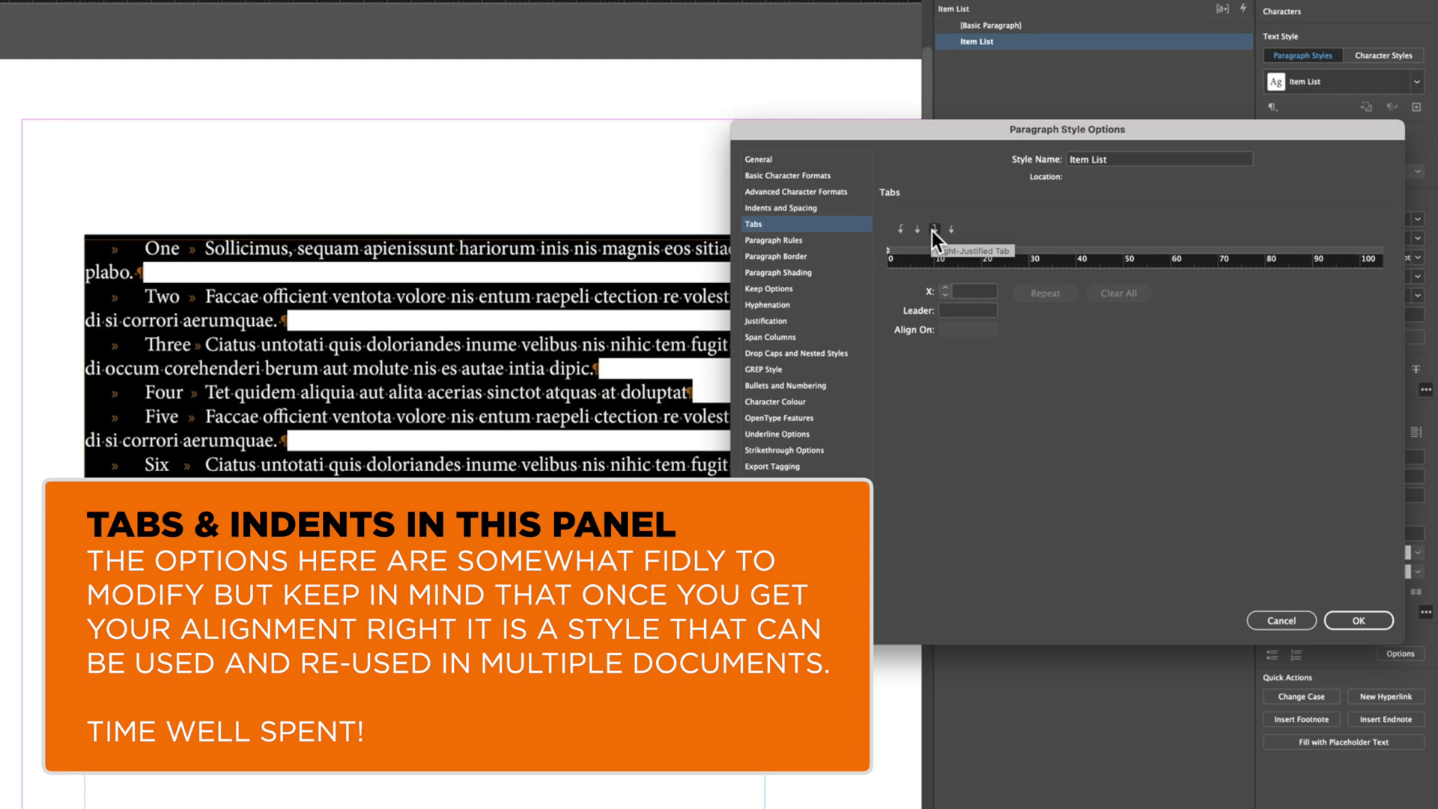
pyautogui.click(934, 230)
pyautogui.click(953, 250)
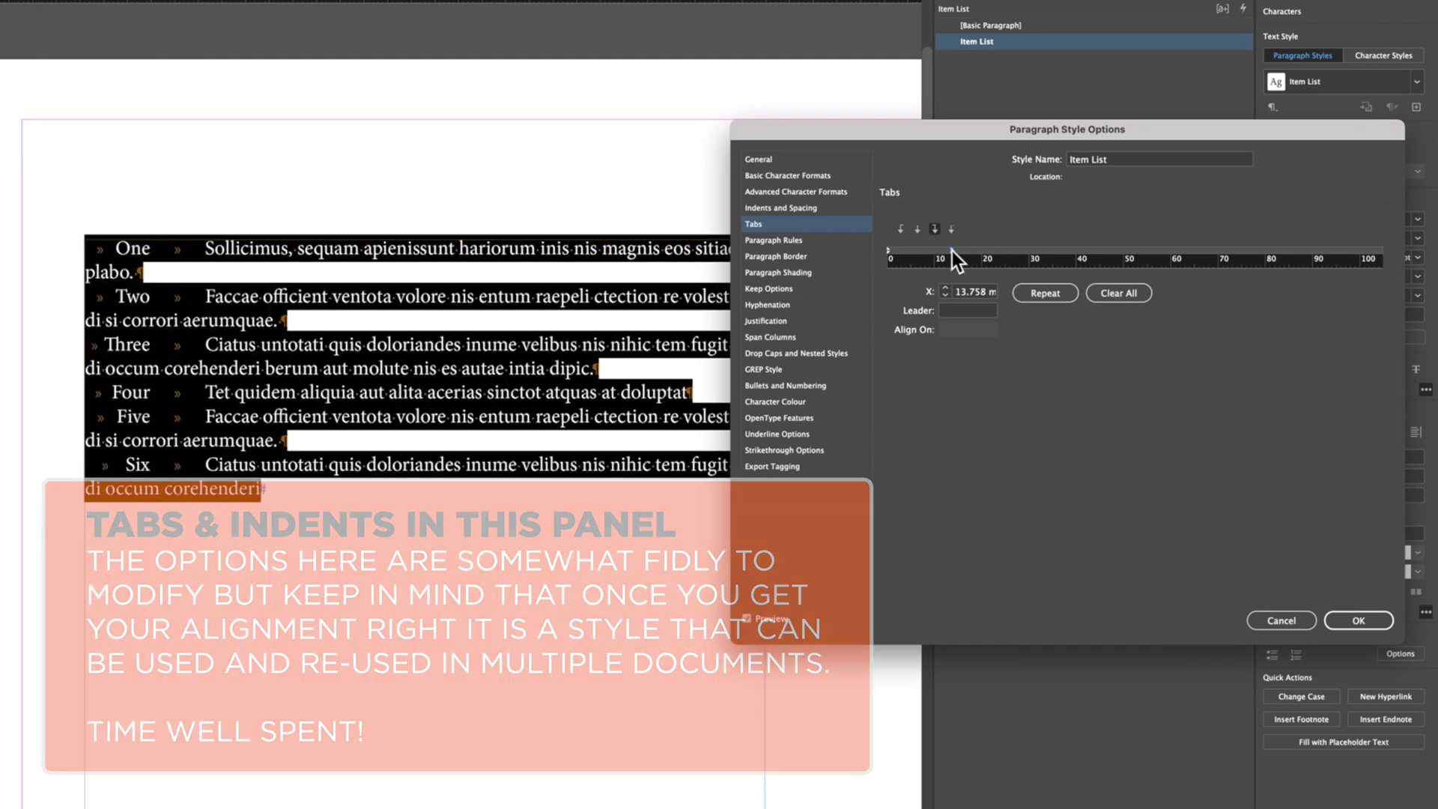
pyautogui.moveTo(951, 250); pyautogui.dragTo(991, 251)
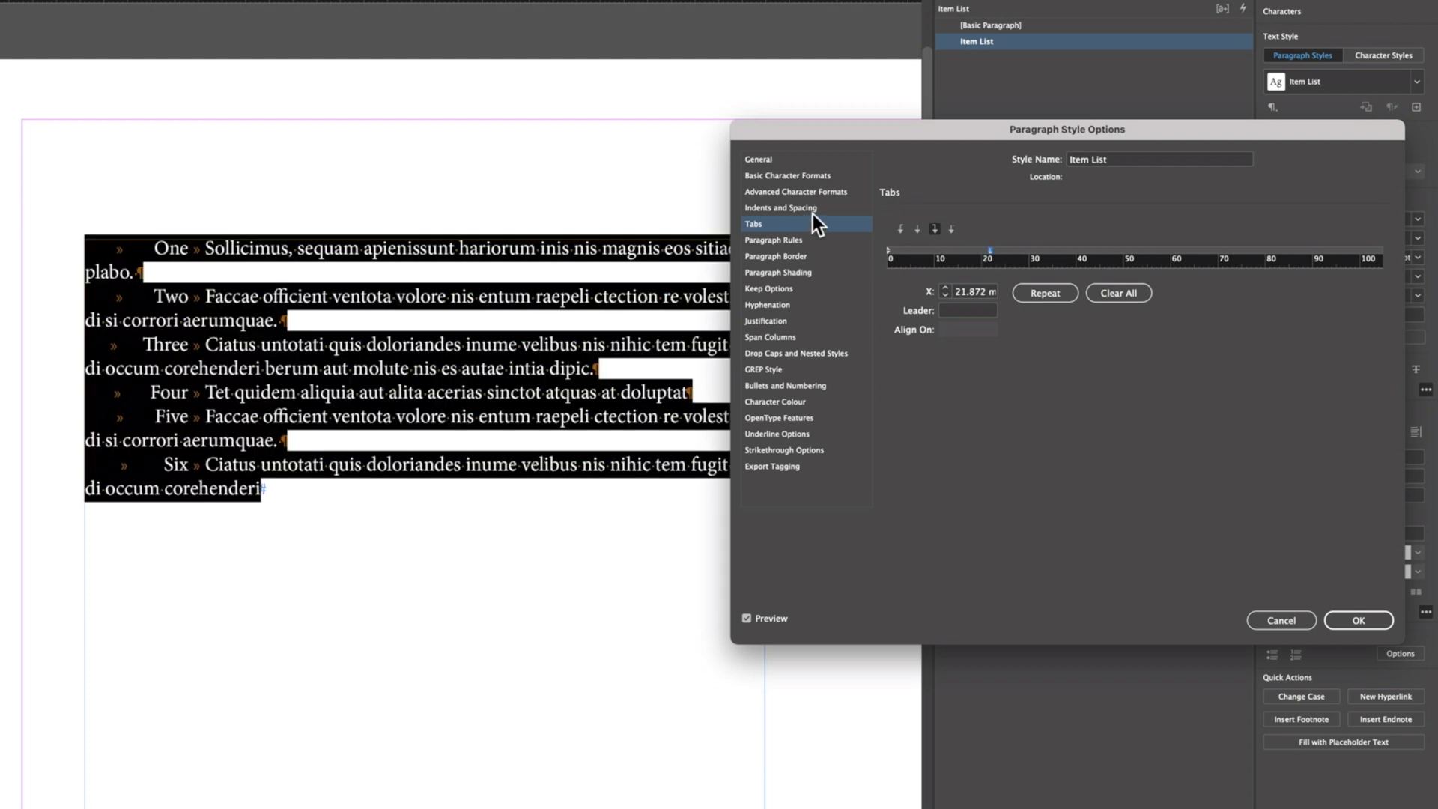
# - Raise the Item List style's left indent in Indents and Spacing
pyautogui.click(812, 210)
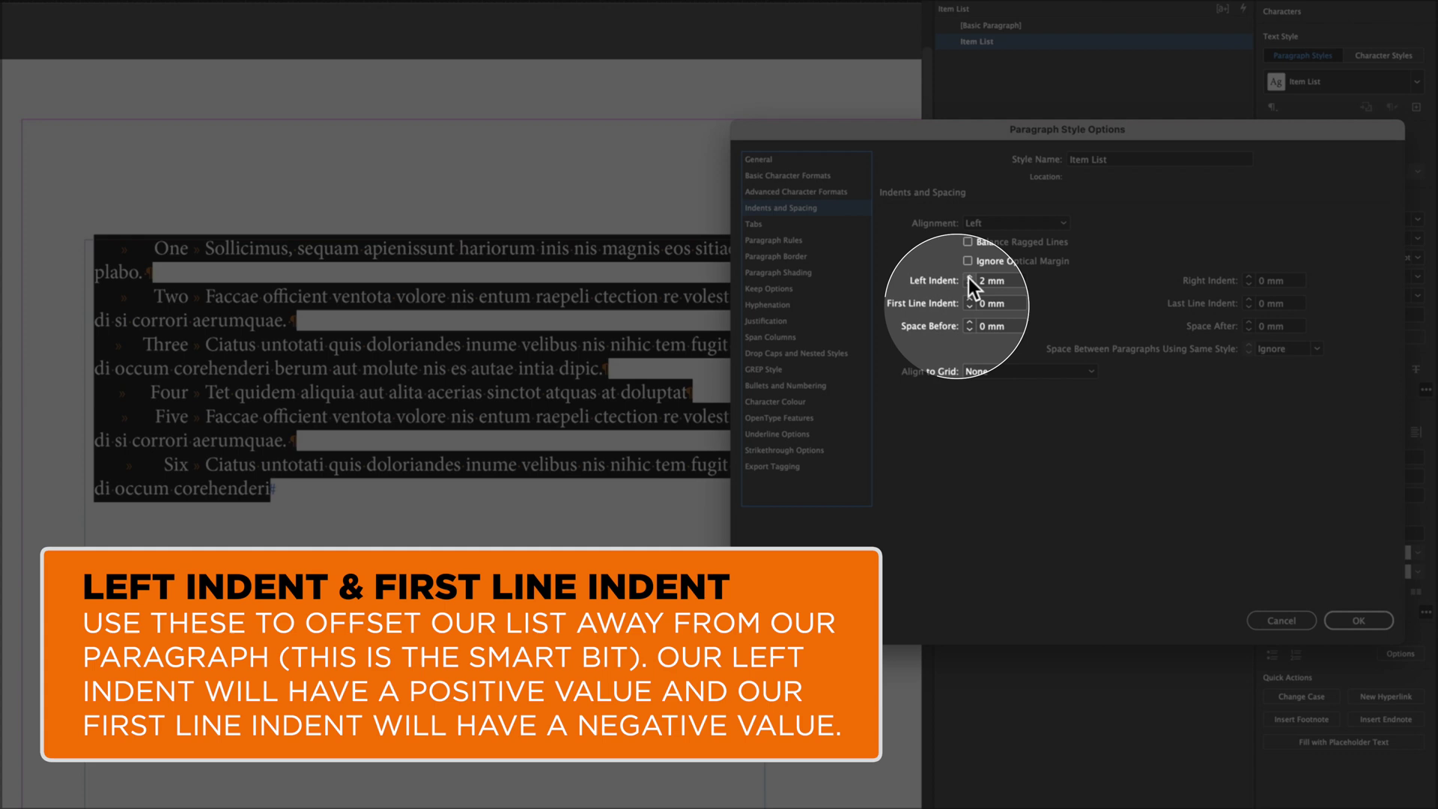
pyautogui.click(969, 277)
pyautogui.click(969, 277)
pyautogui.click(969, 277)
pyautogui.click(969, 277)
pyautogui.click(969, 277)
pyautogui.click(968, 277)
pyautogui.click(968, 278)
pyautogui.click(968, 277)
pyautogui.click(968, 278)
pyautogui.click(969, 277)
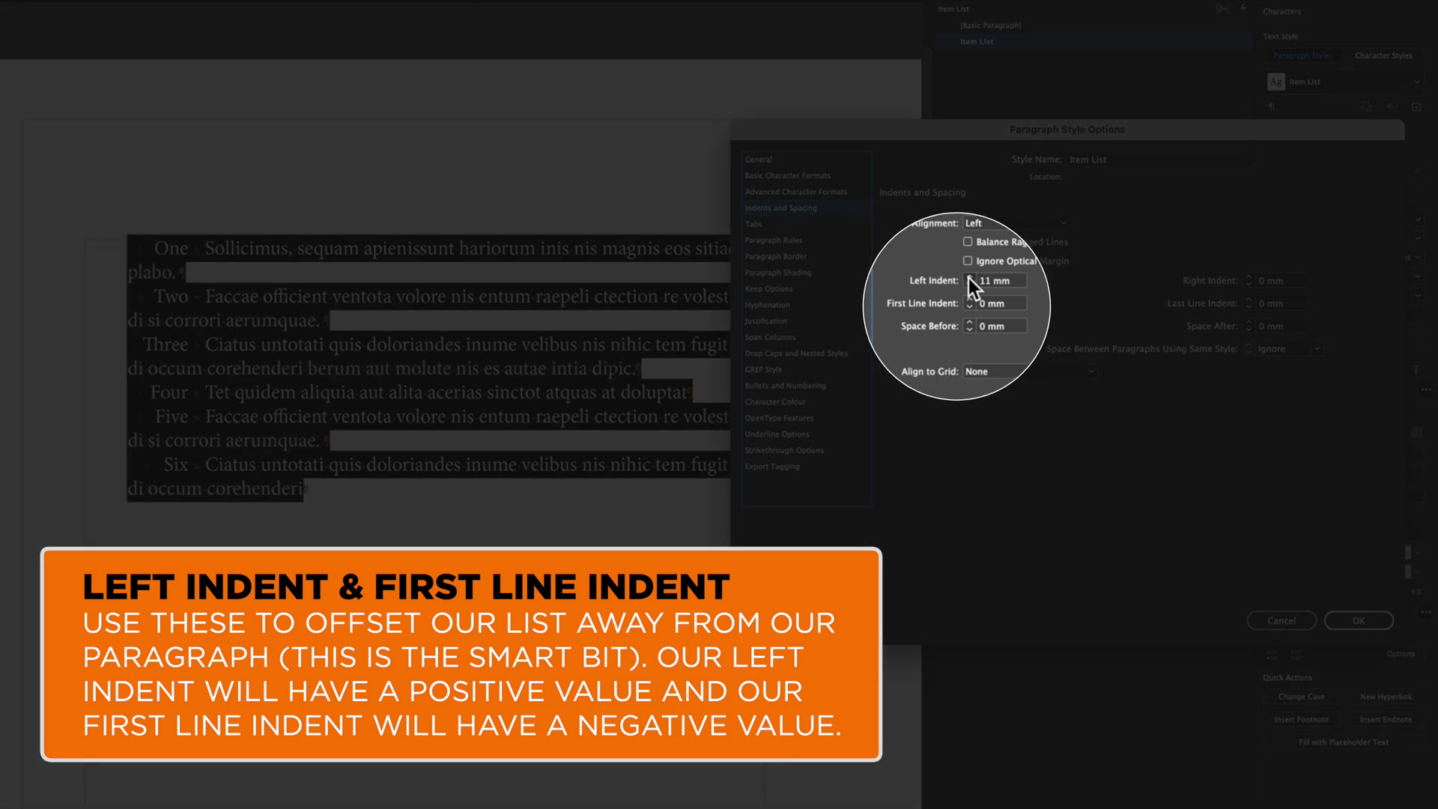
pyautogui.click(969, 277)
pyautogui.click(968, 277)
pyautogui.click(968, 277)
pyautogui.click(969, 277)
pyautogui.click(968, 277)
pyautogui.click(968, 277)
pyautogui.click(969, 277)
pyautogui.click(969, 277)
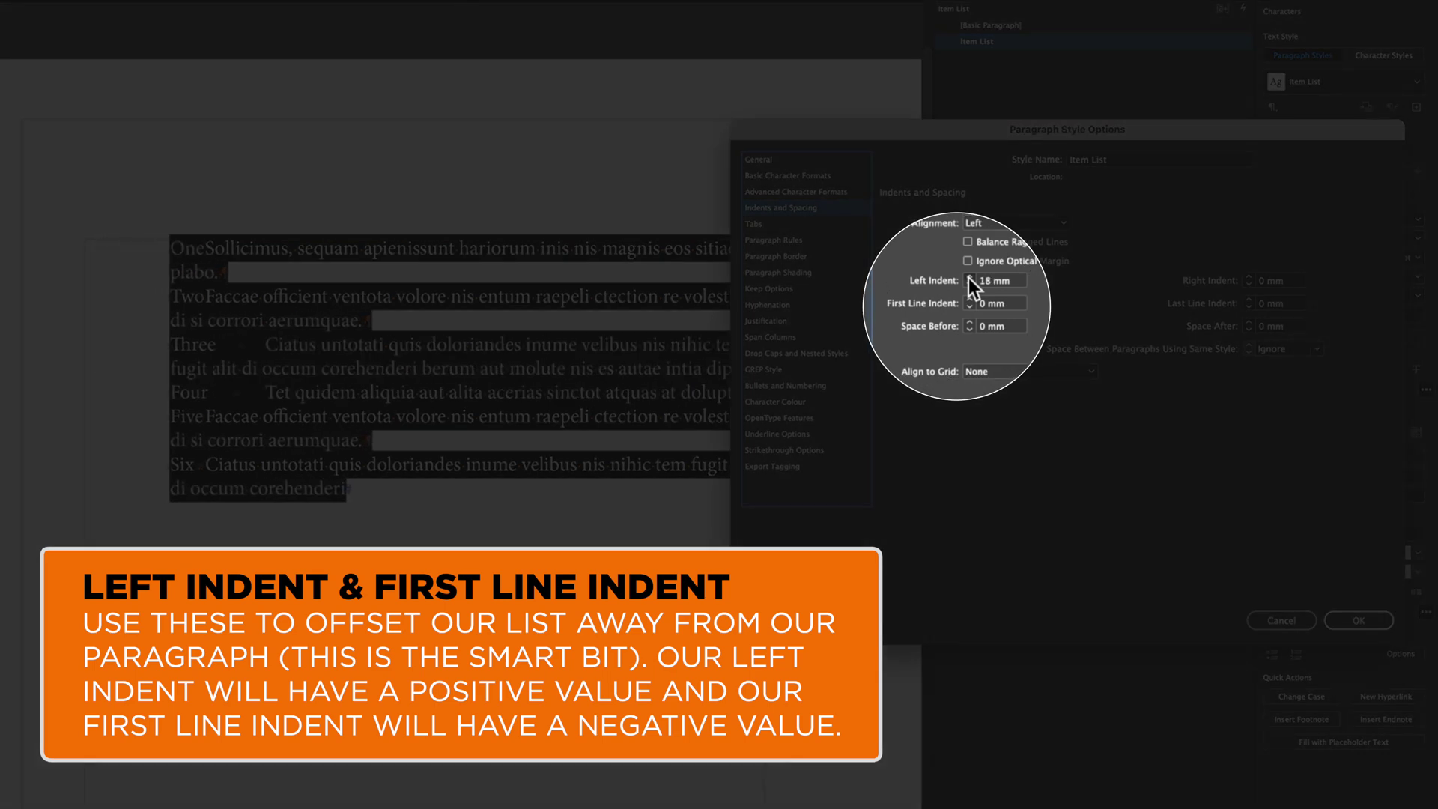
pyautogui.click(969, 277)
pyautogui.click(969, 277)
pyautogui.click(968, 278)
pyautogui.click(968, 277)
pyautogui.click(968, 277)
pyautogui.click(968, 277)
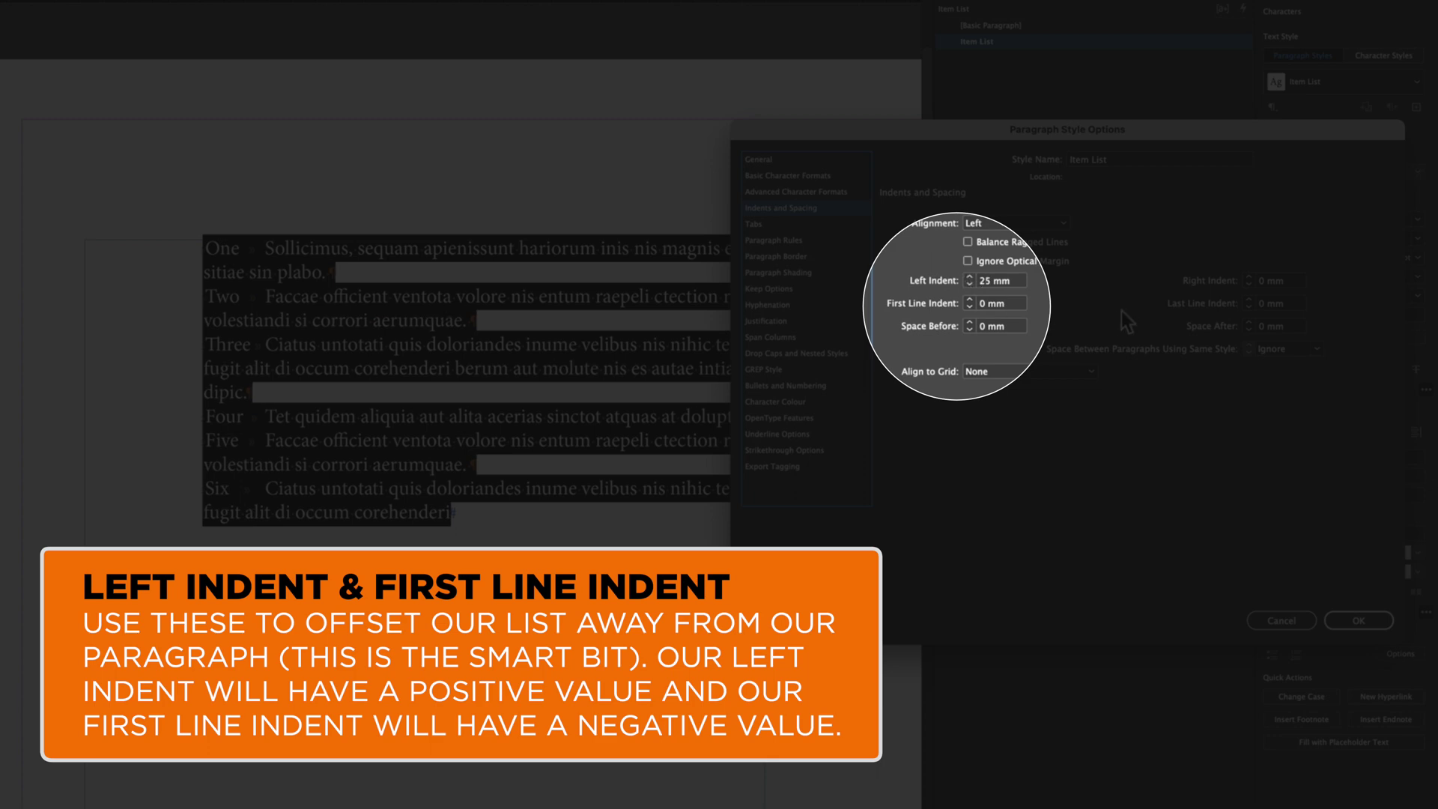
# - Set the first-line indent to -29 mm and bring the left indent to 30 mm
pyautogui.click(967, 305)
pyautogui.click(967, 305)
pyautogui.click(967, 305)
pyautogui.click(968, 306)
pyautogui.click(967, 306)
pyautogui.click(968, 306)
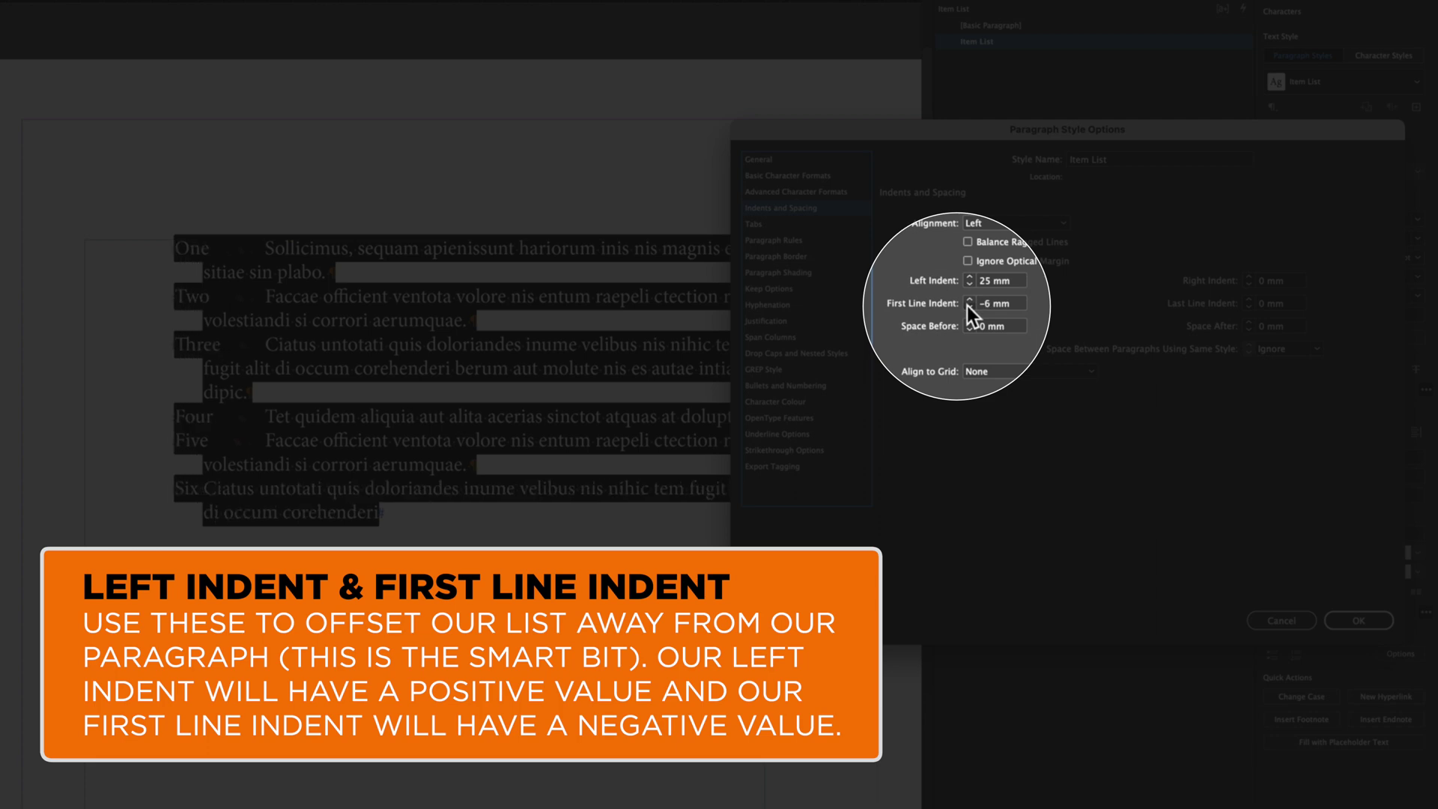
pyautogui.click(968, 306)
pyautogui.click(967, 306)
pyautogui.click(968, 305)
pyautogui.click(967, 306)
pyautogui.click(968, 306)
pyautogui.click(968, 305)
pyautogui.click(968, 306)
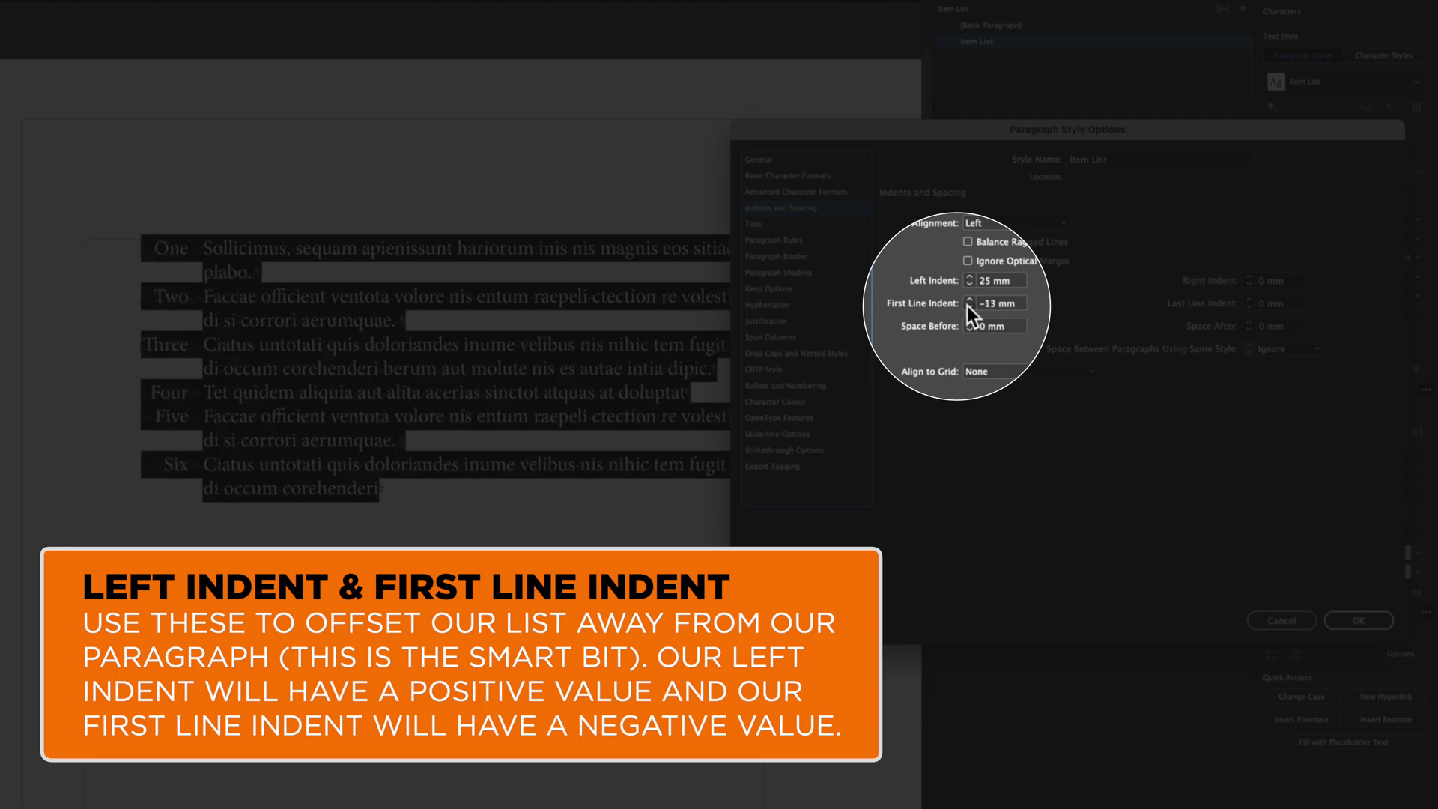
pyautogui.click(968, 305)
pyautogui.click(968, 306)
pyautogui.click(967, 306)
pyautogui.click(968, 305)
pyautogui.click(968, 306)
pyautogui.click(968, 306)
pyautogui.click(968, 306)
pyautogui.click(968, 306)
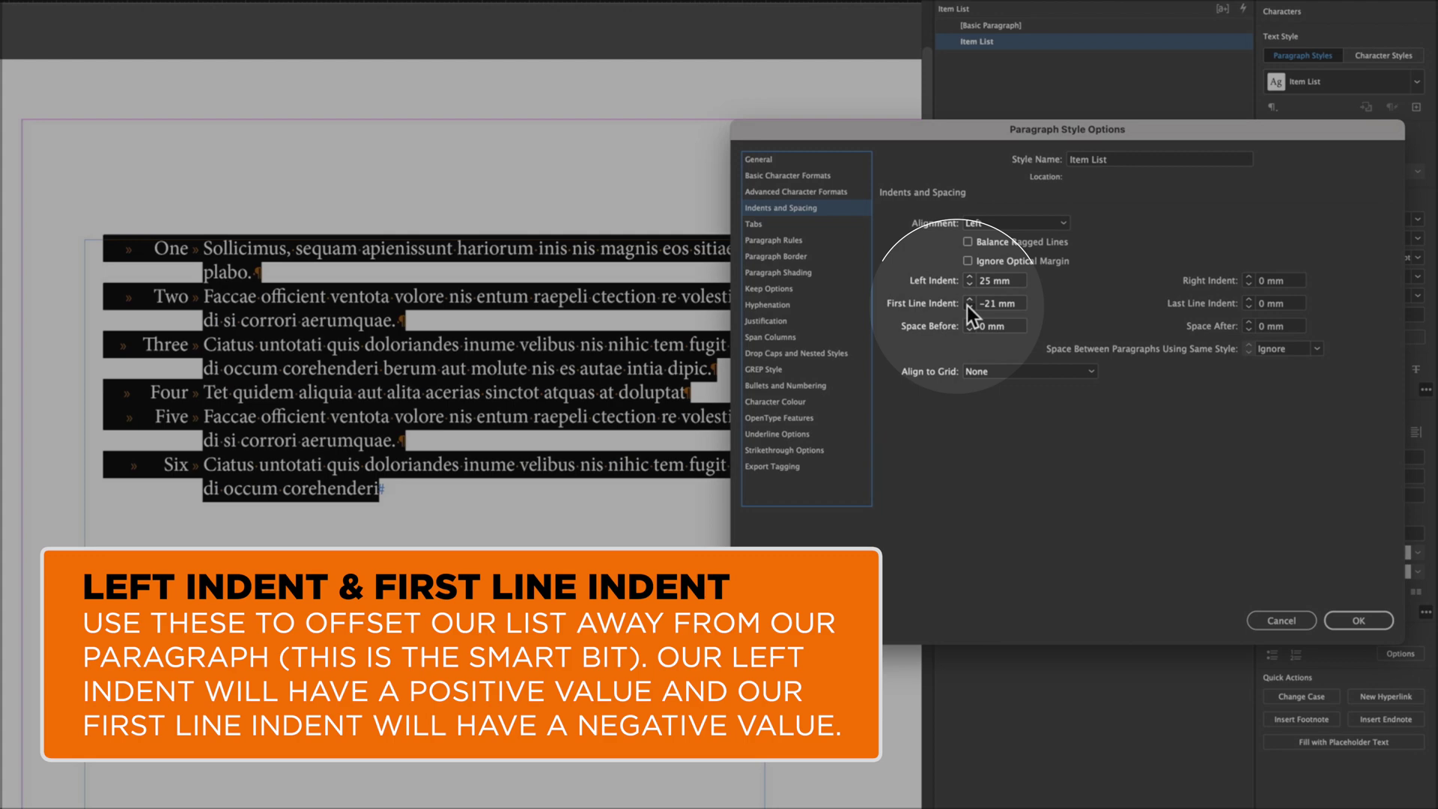
pyautogui.click(967, 305)
pyautogui.click(968, 306)
pyautogui.click(968, 306)
pyautogui.click(968, 305)
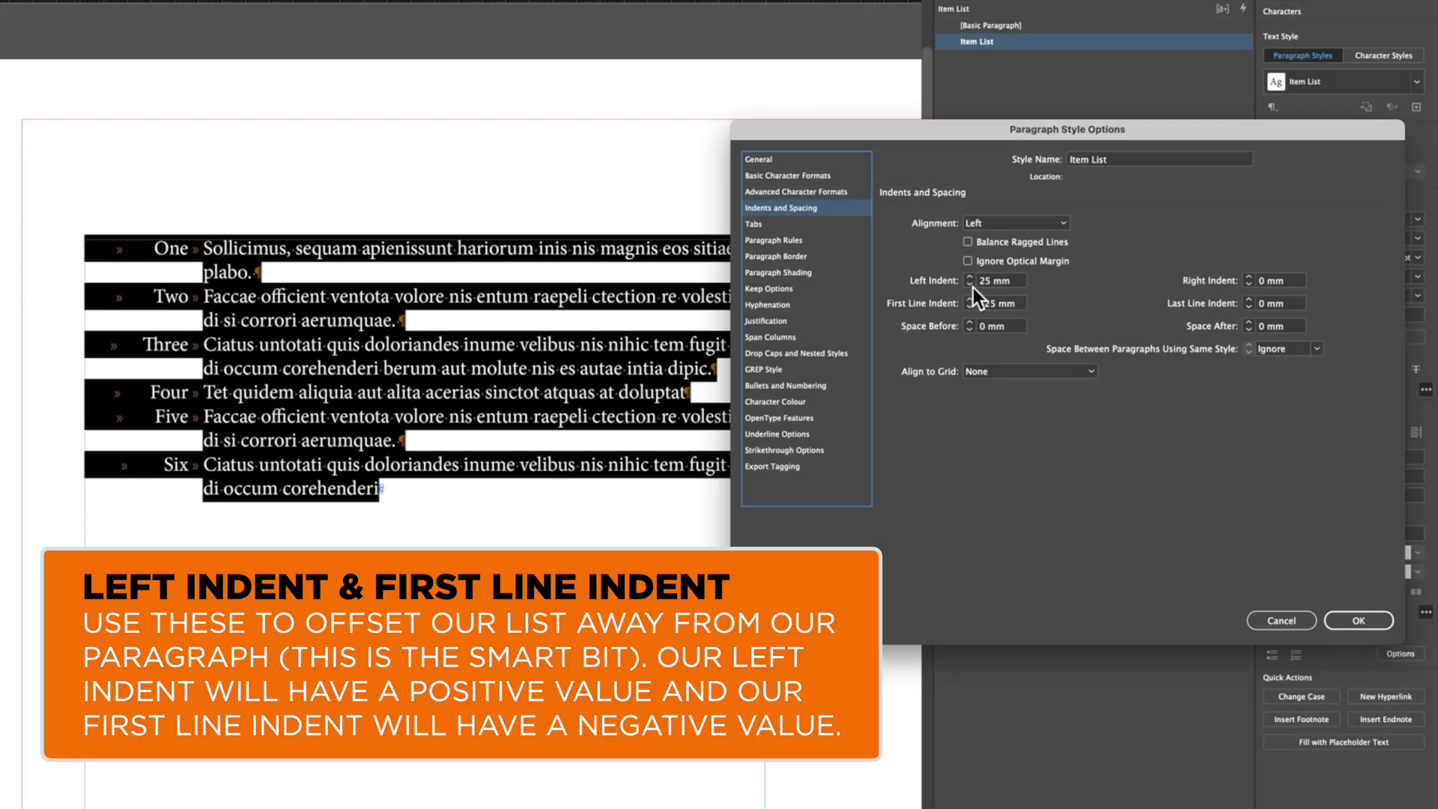
pyautogui.click(971, 277)
pyautogui.click(971, 278)
pyautogui.click(971, 277)
pyautogui.click(971, 277)
pyautogui.click(970, 277)
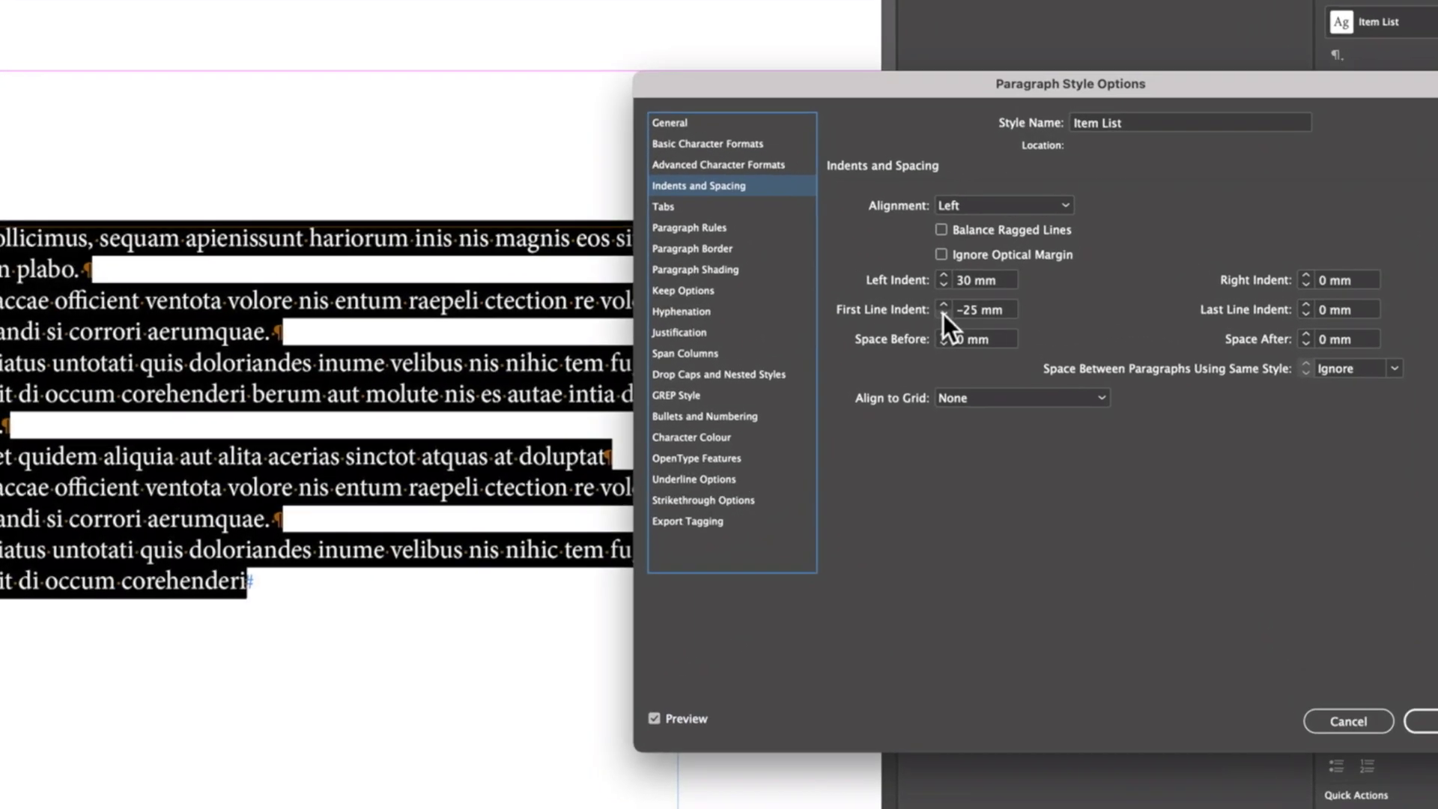
pyautogui.click(969, 306)
pyautogui.click(970, 306)
pyautogui.click(970, 307)
pyautogui.click(970, 306)
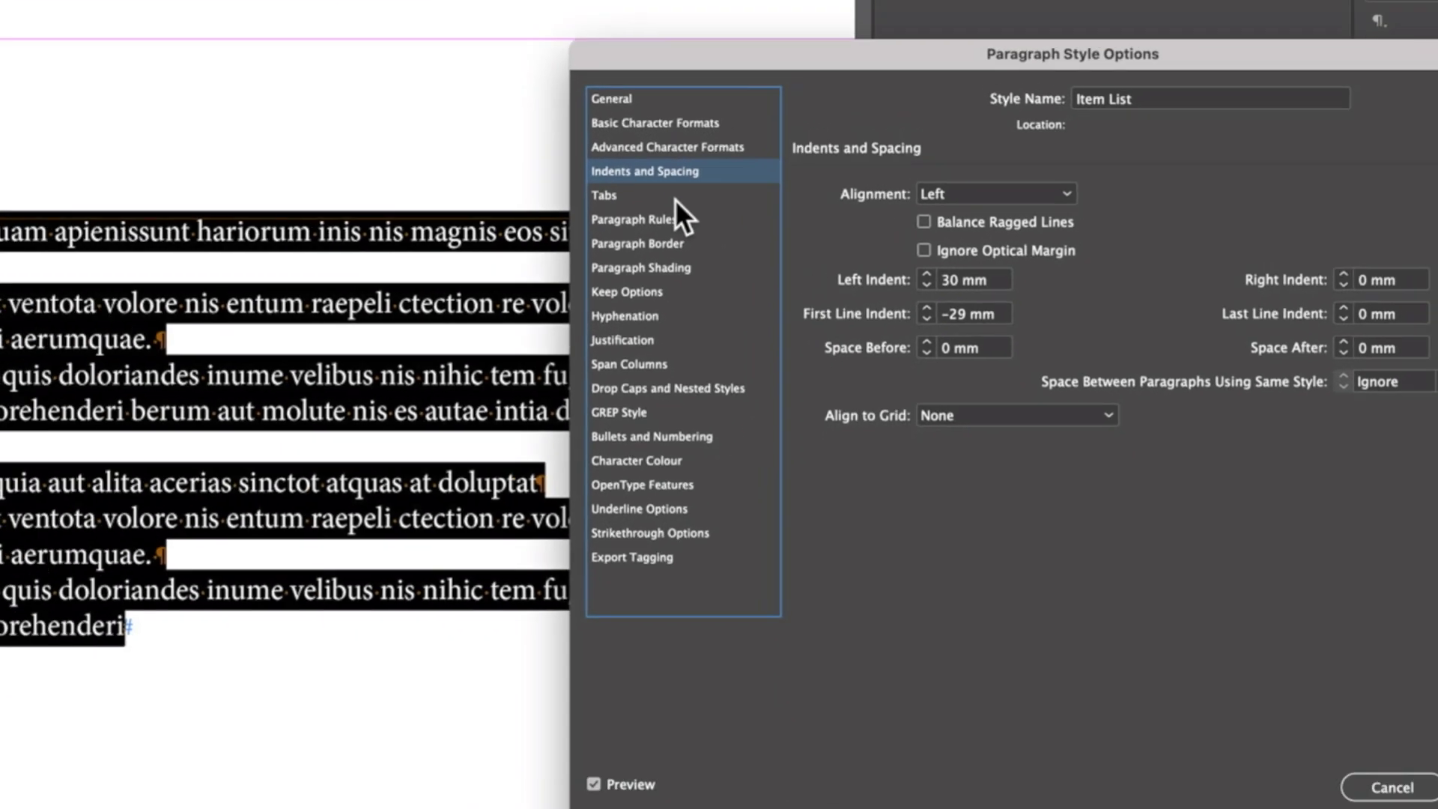
# - Adjust the Item List tab ruler, adding a tab stop at about 35.6 mm
pyautogui.click(541, 163)
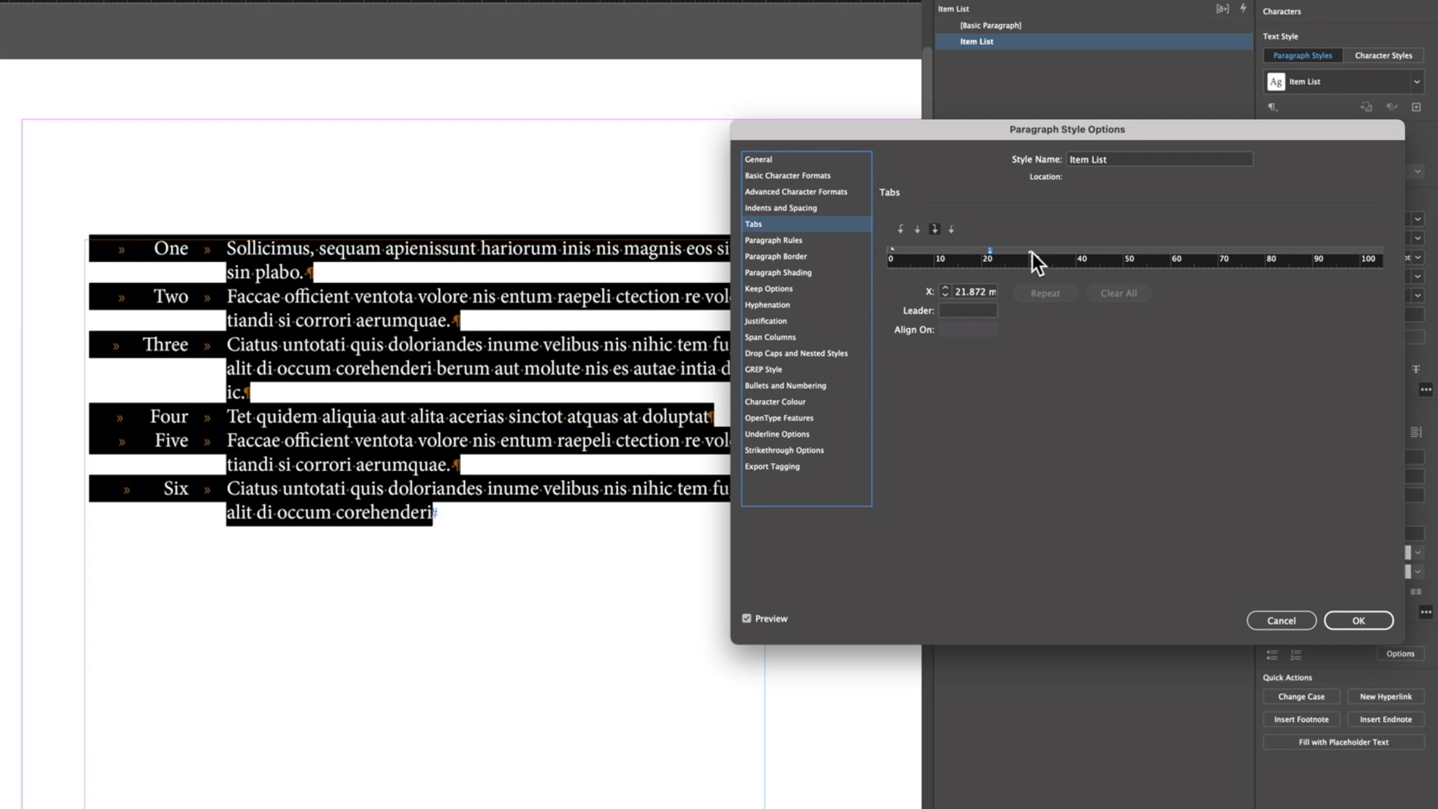
pyautogui.moveTo(894, 250)
pyautogui.mouseDown()
pyautogui.moveTo(926, 249)
pyautogui.moveTo(900, 249)
pyautogui.mouseUp()
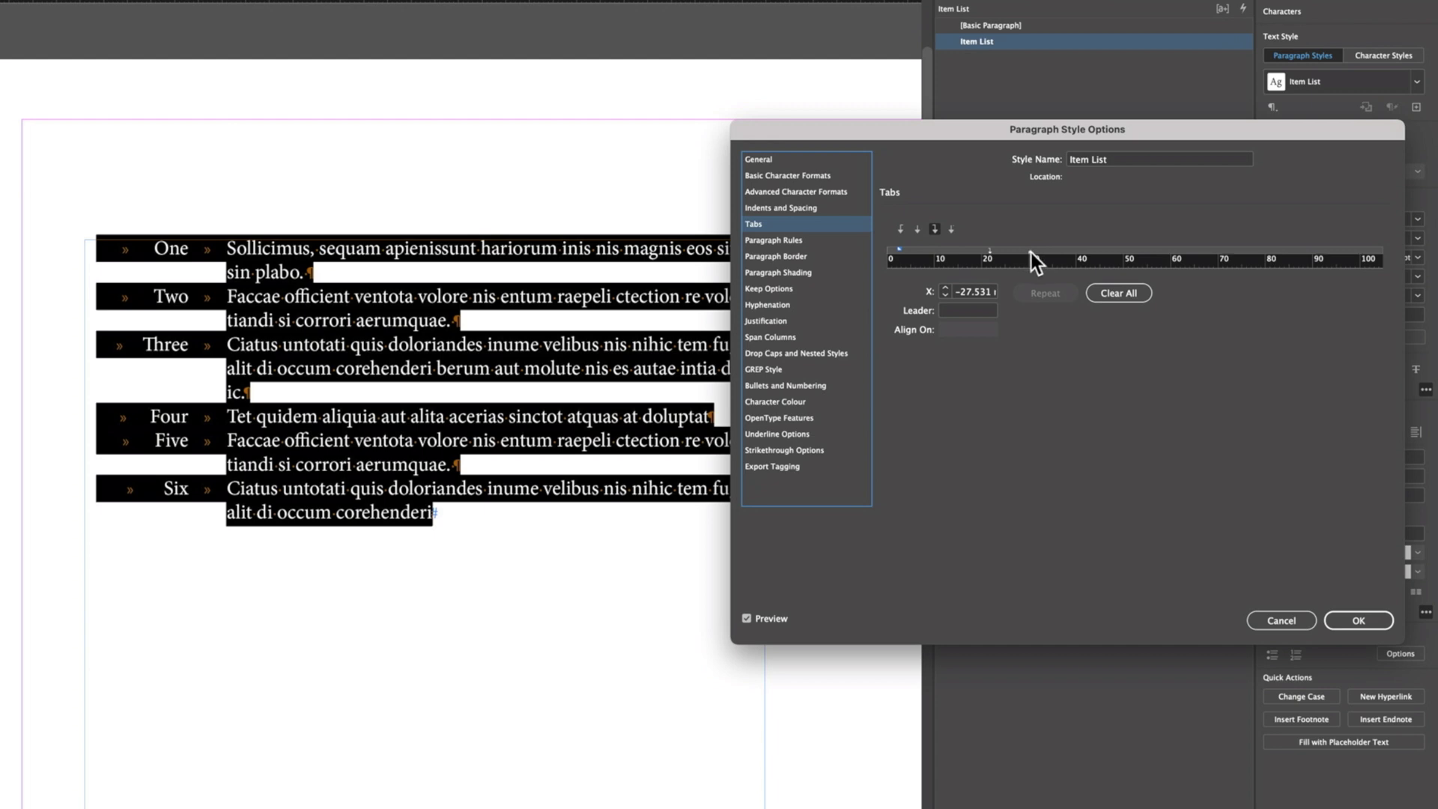
pyautogui.moveTo(1032, 253); pyautogui.dragTo(1066, 254)
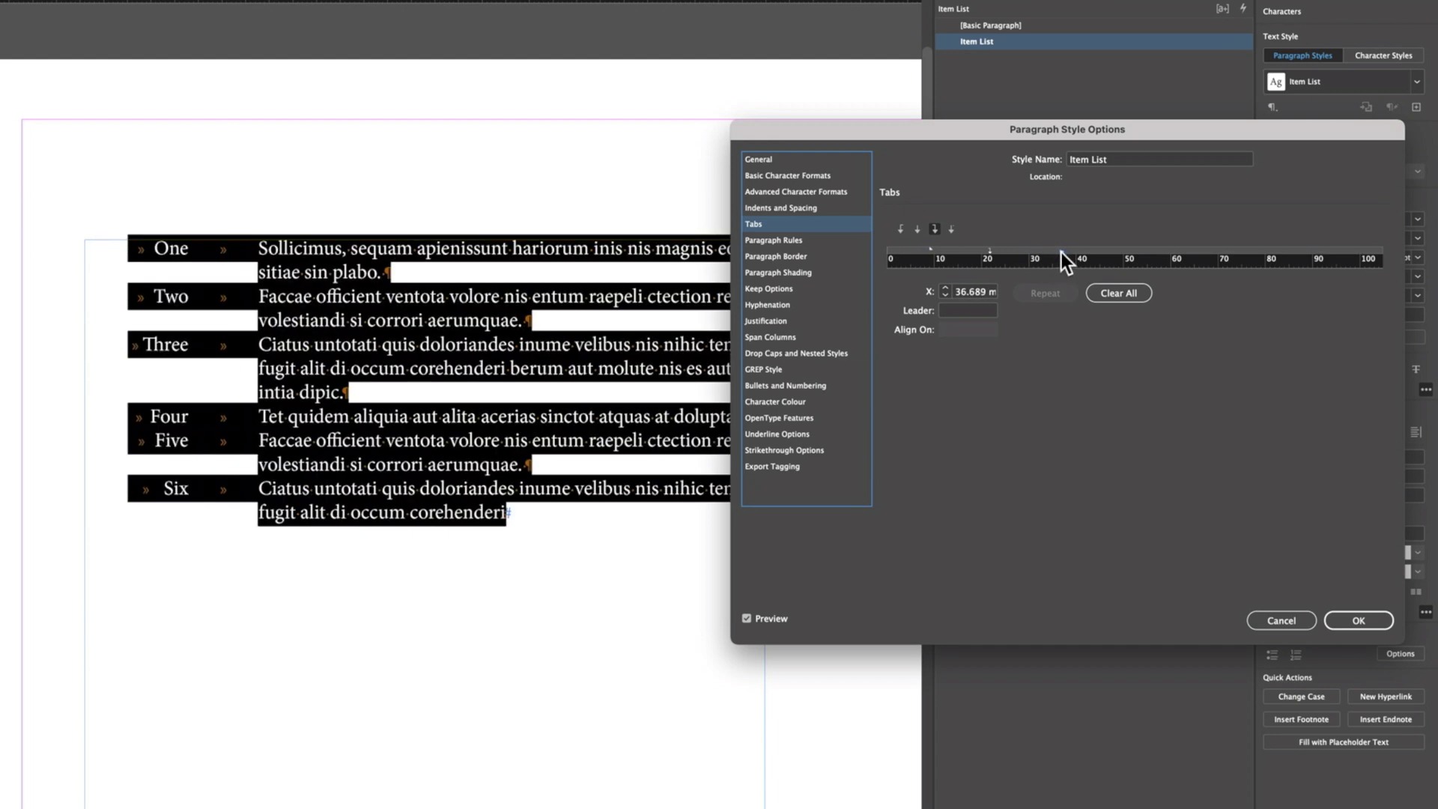
pyautogui.click(806, 207)
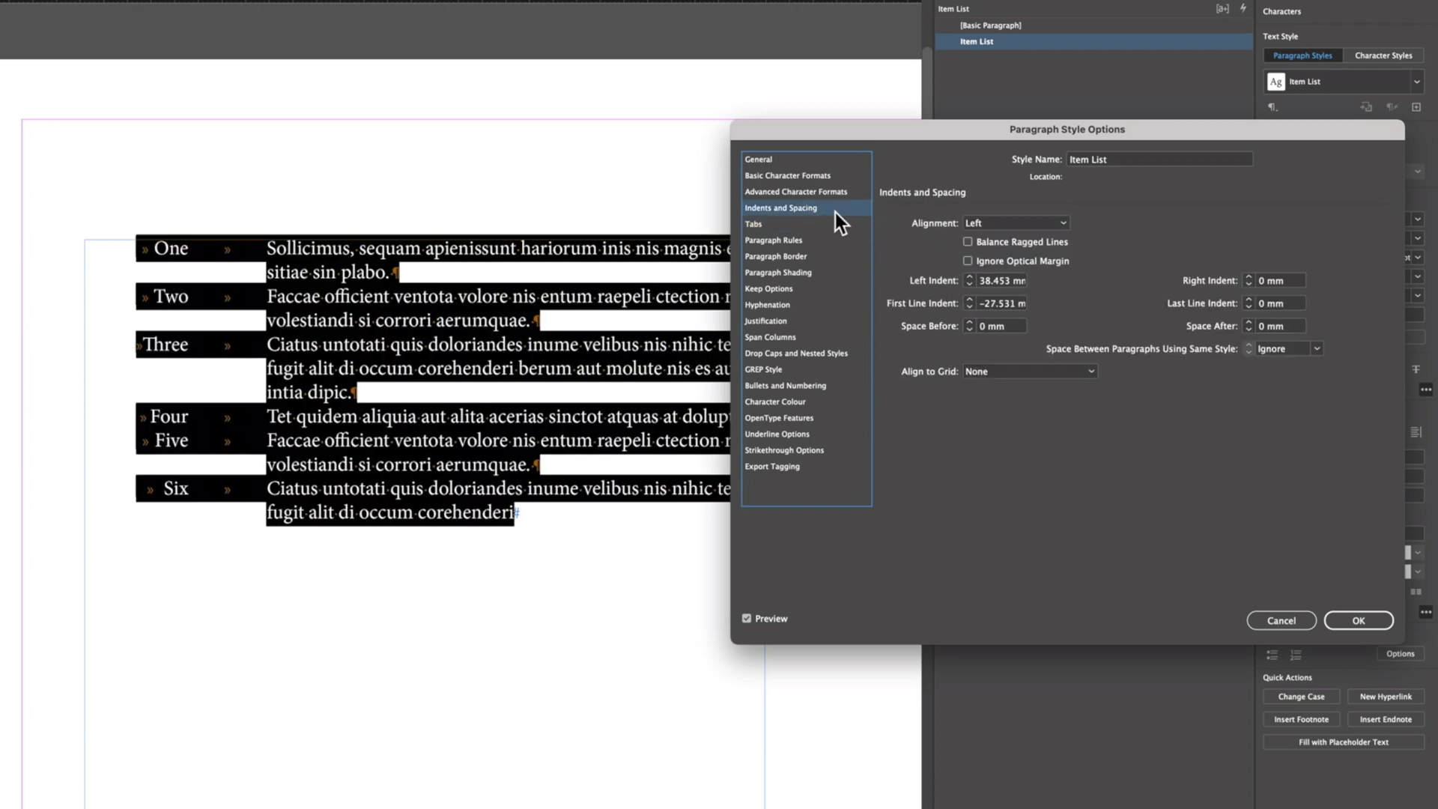
pyautogui.click(825, 224)
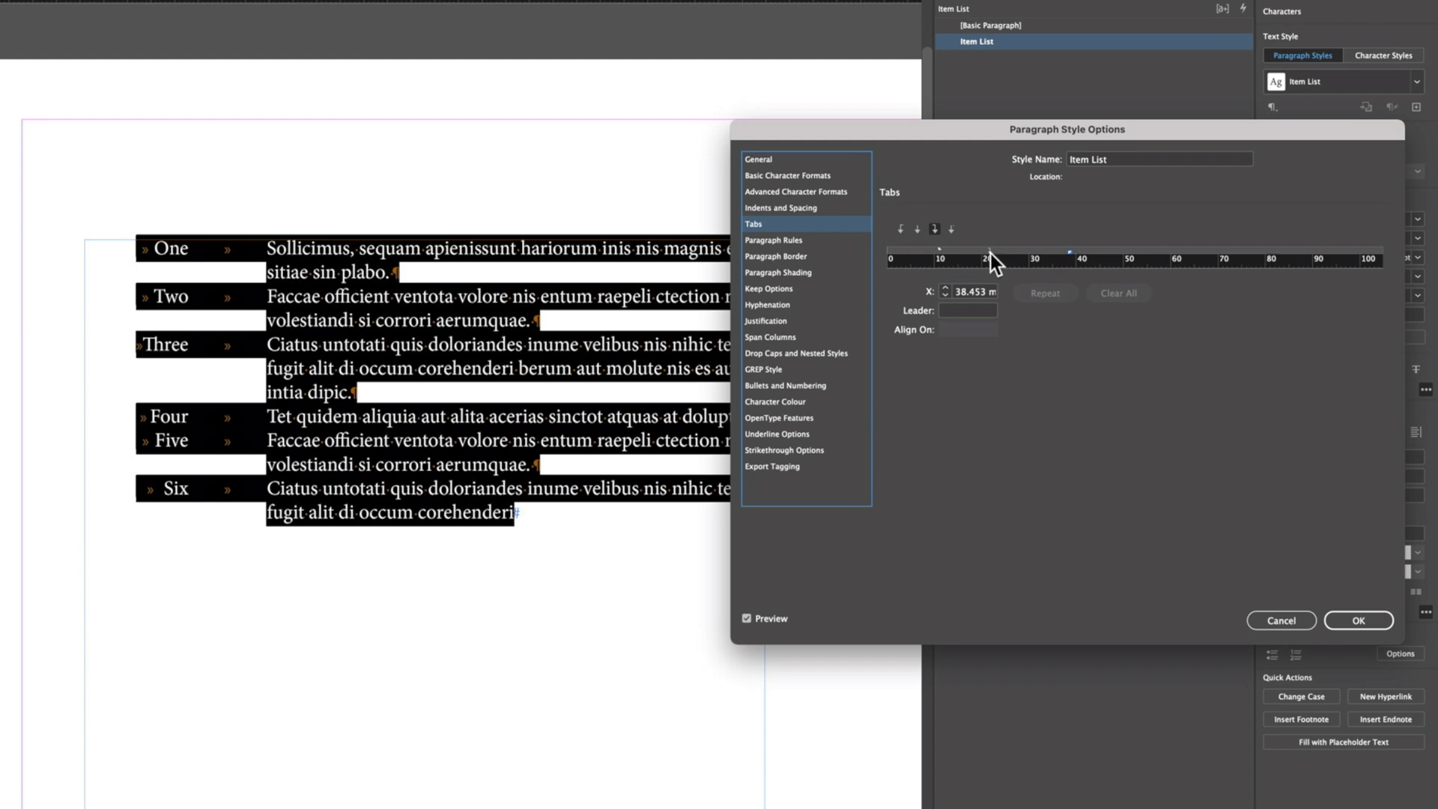
pyautogui.moveTo(990, 251); pyautogui.dragTo(1058, 250)
pyautogui.click(1069, 253)
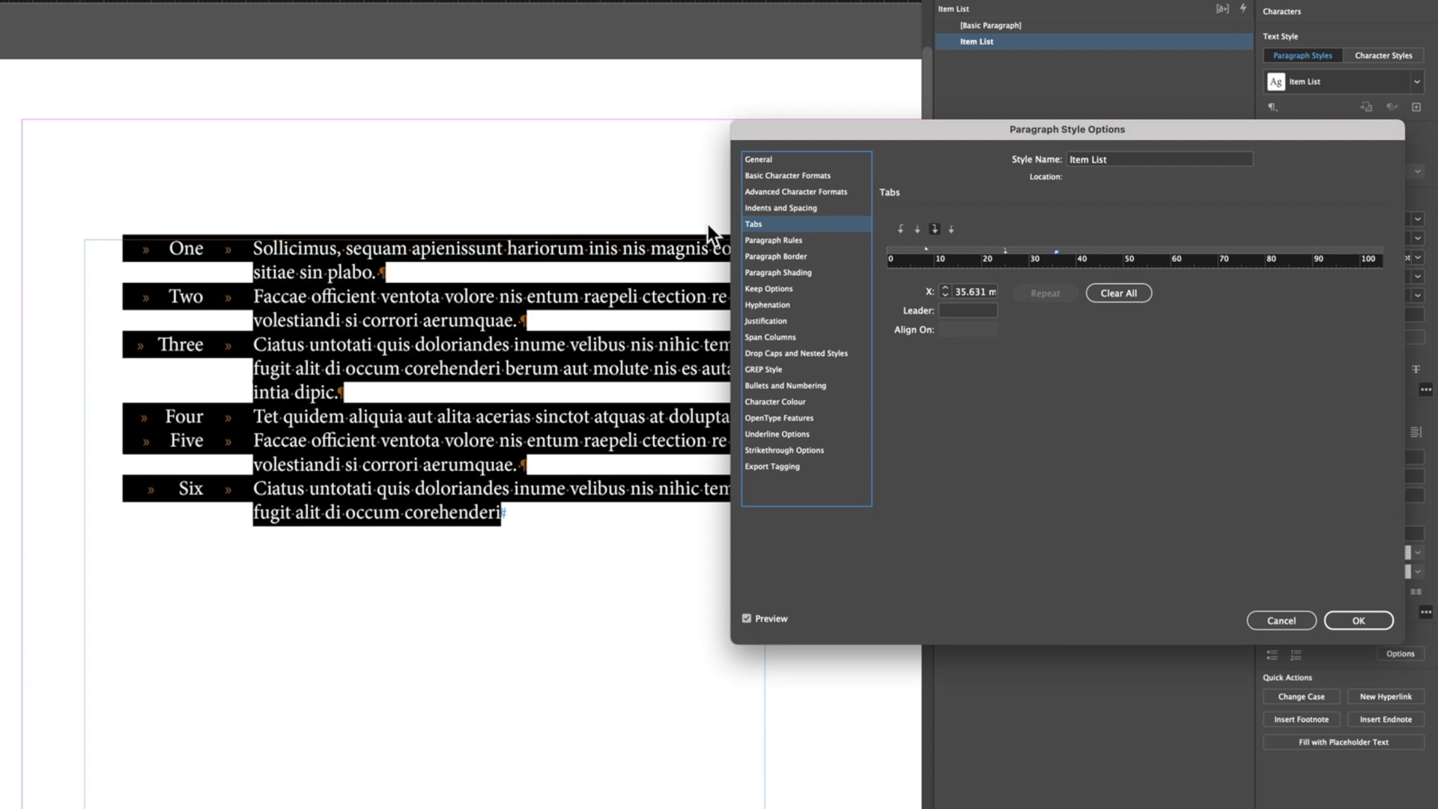
# - Set Space After to 4 mm for the Item List style
pyautogui.click(783, 209)
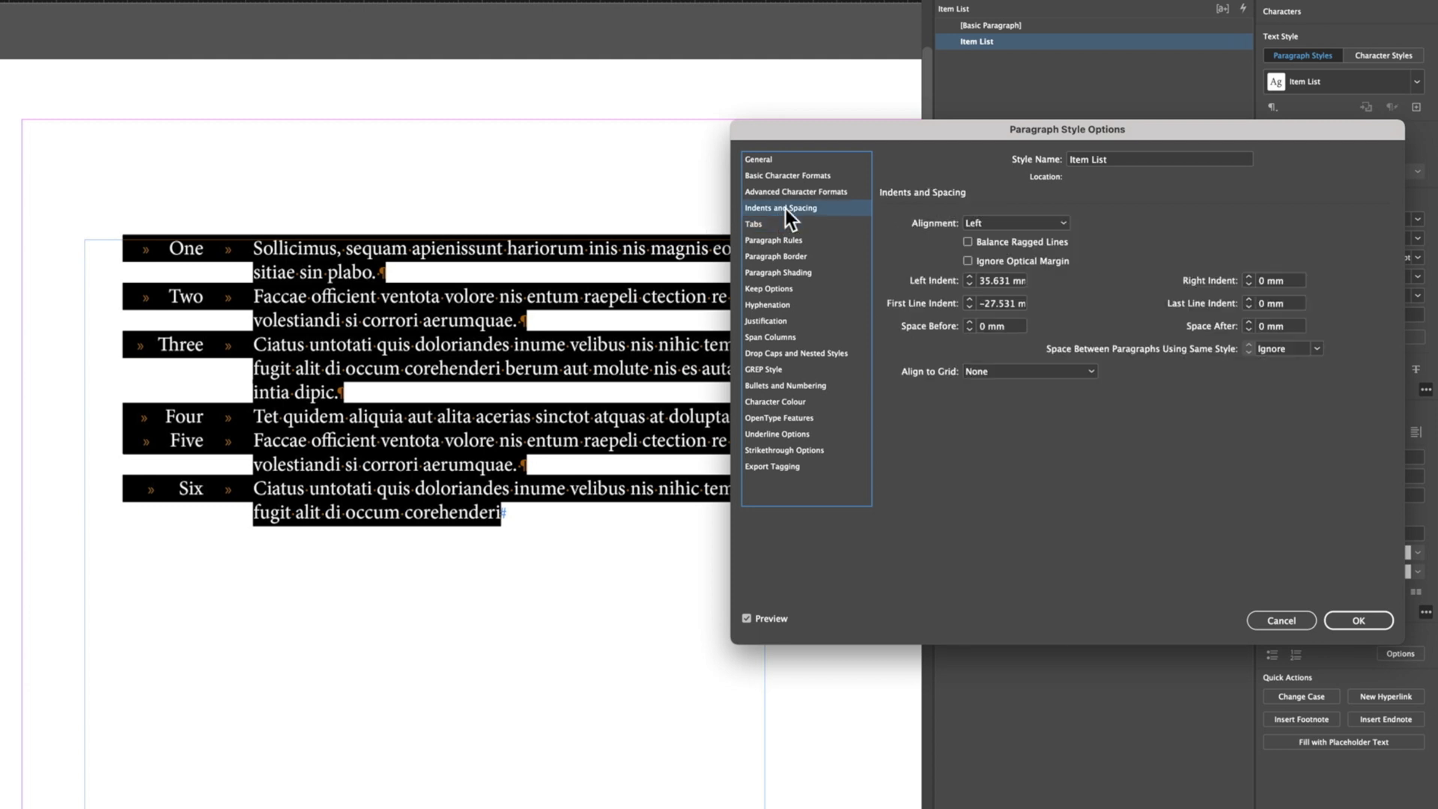
pyautogui.click(1249, 322)
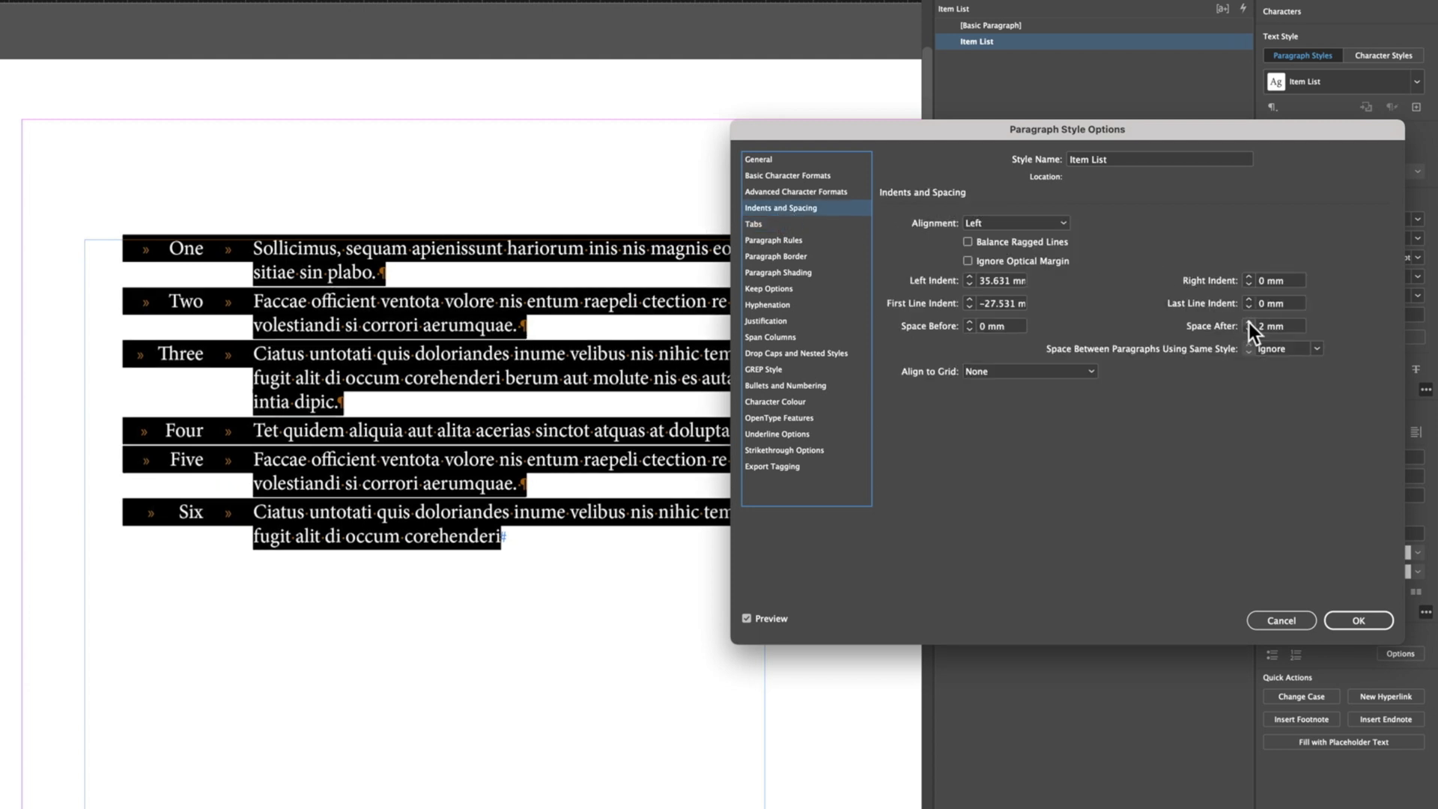
pyautogui.click(1248, 322)
pyautogui.click(1250, 322)
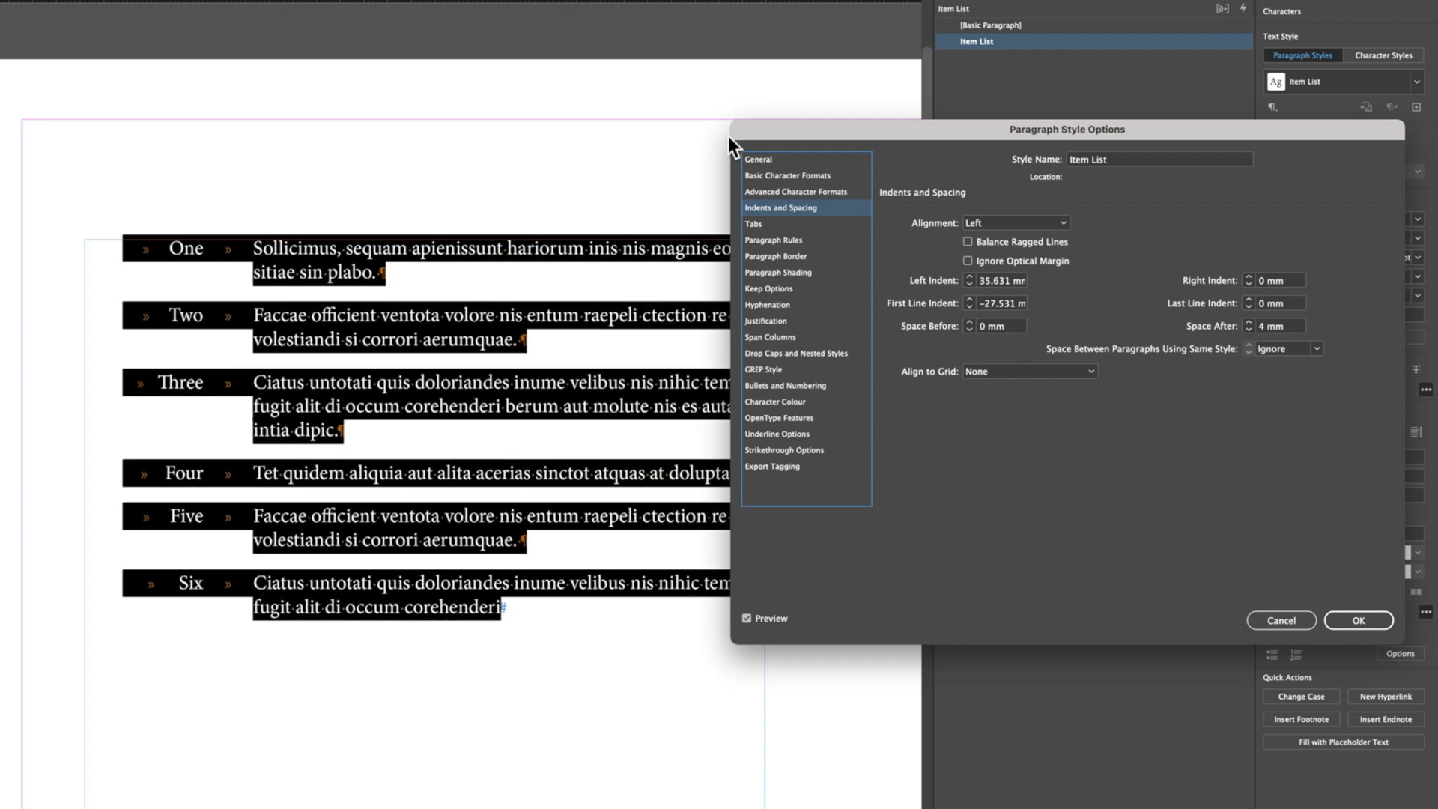
# - Change the Item List style's font to Gotham Book
pyautogui.click(798, 176)
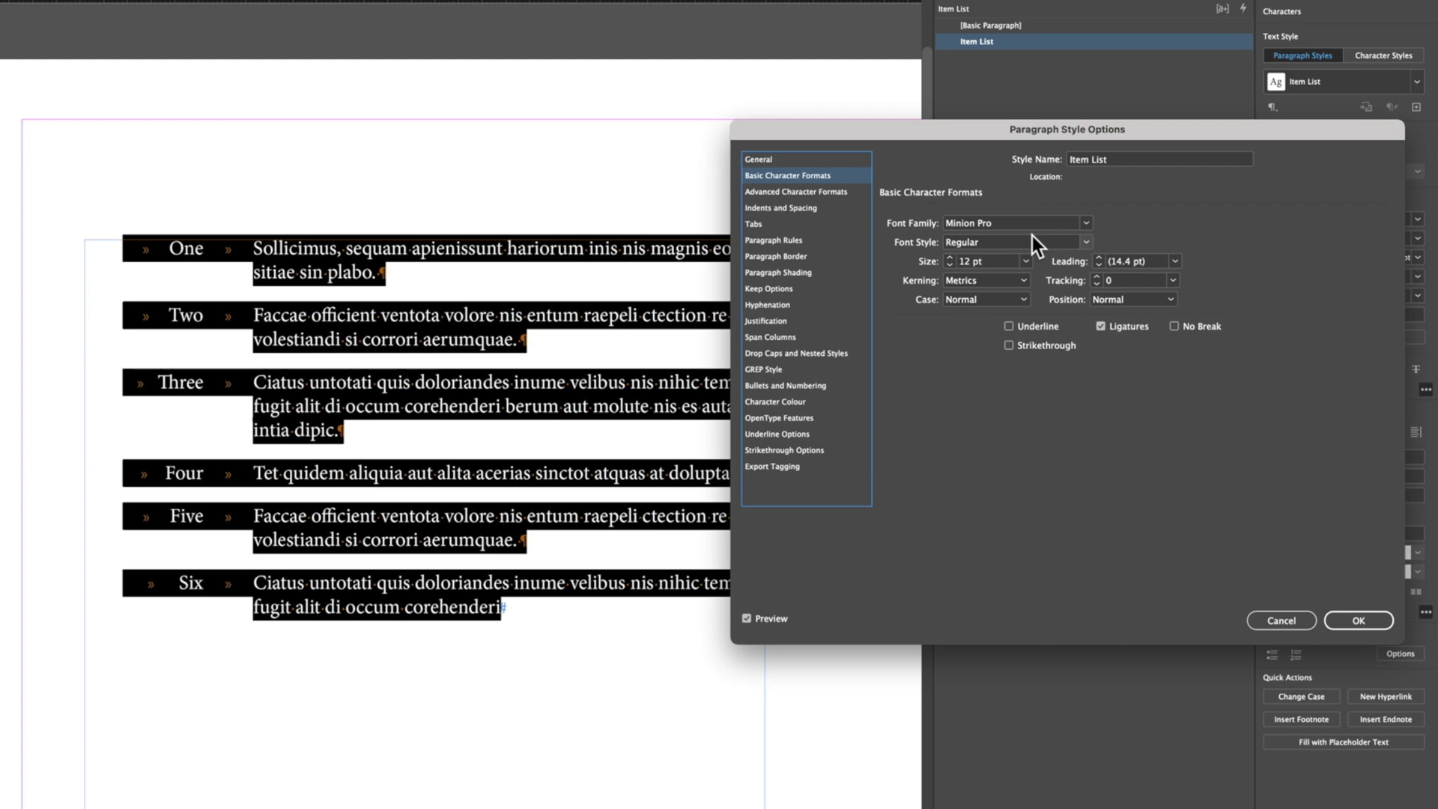
pyautogui.click(1056, 225)
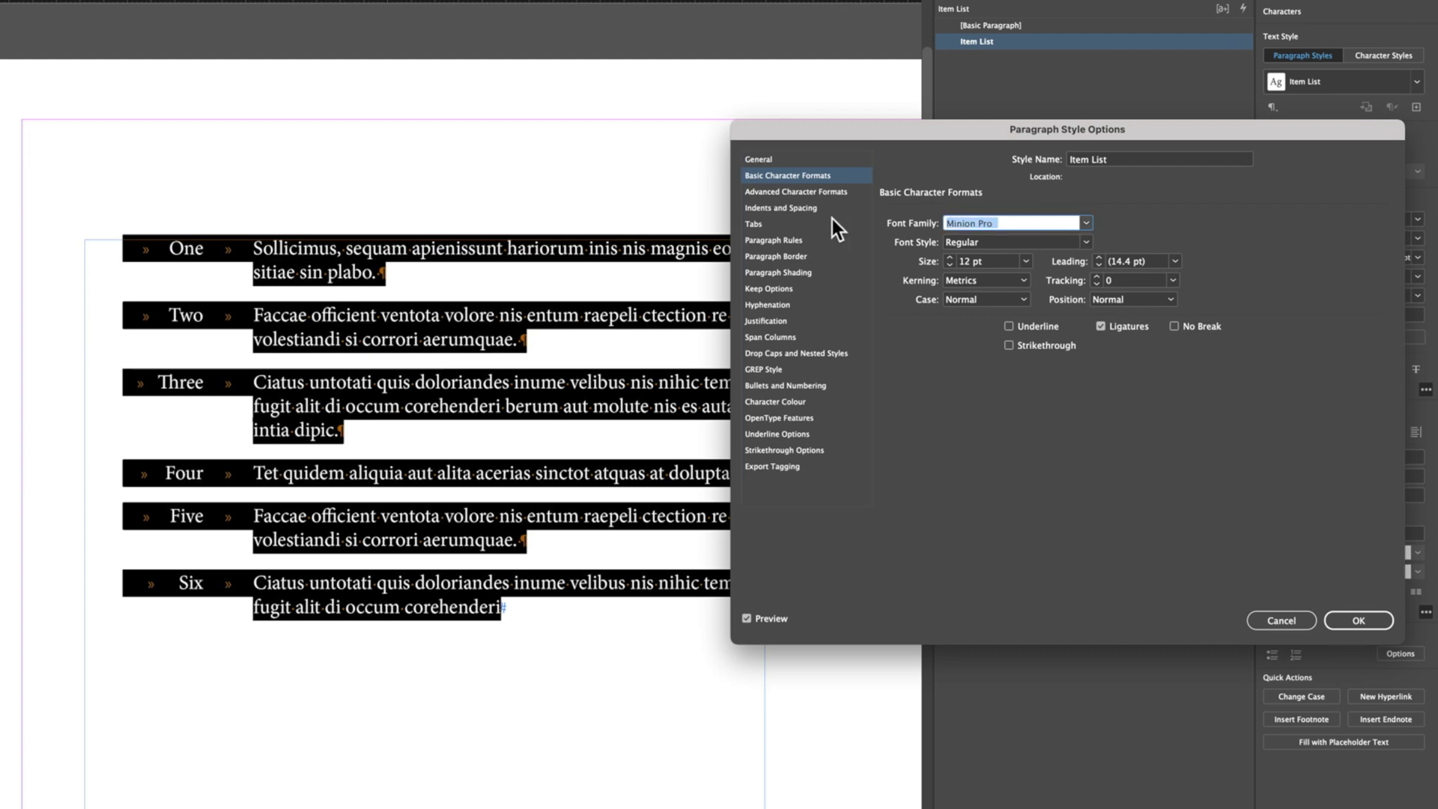
pyautogui.write('Gotham')
pyautogui.press('Tab')
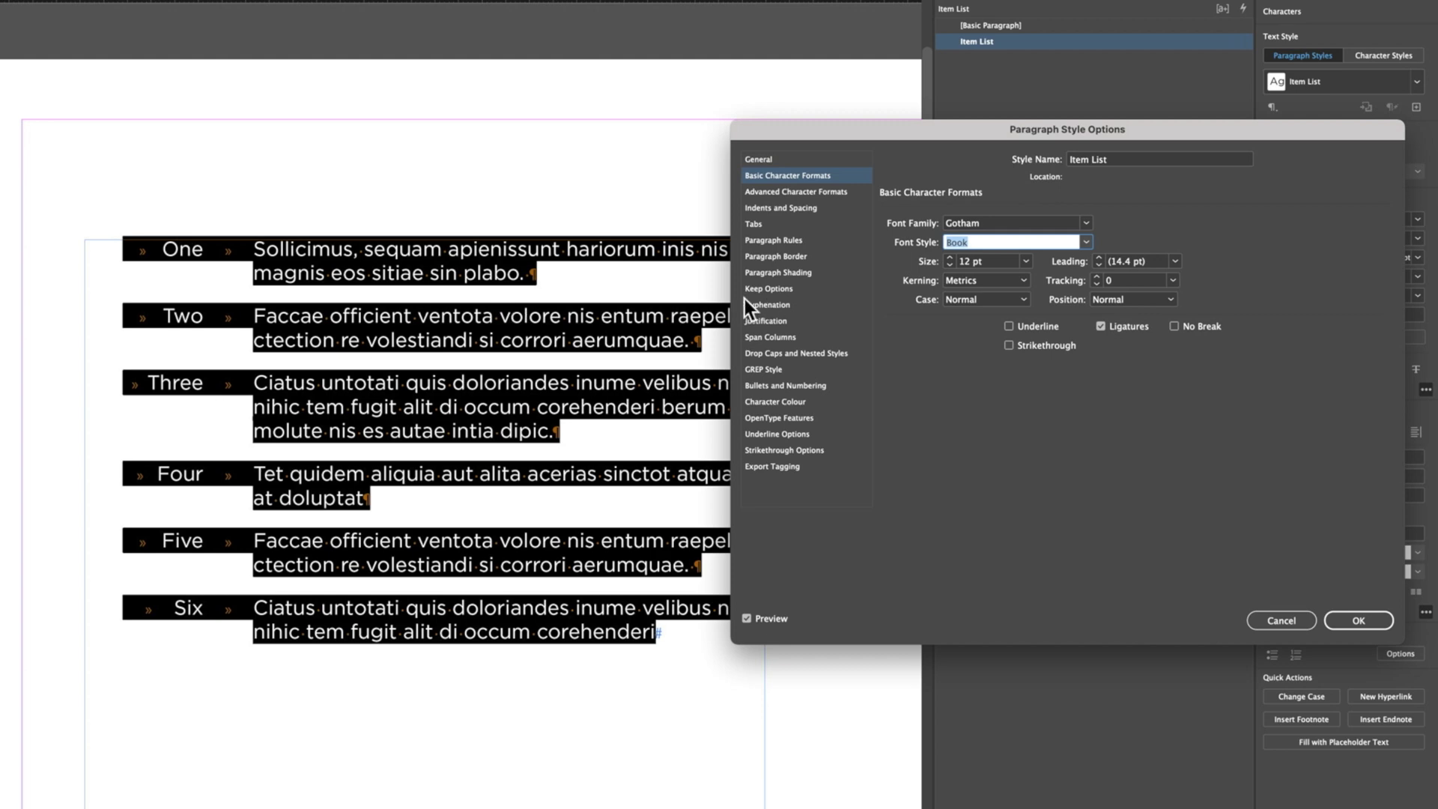
# - Add a nested style using a new character style named 'List Item Name'
pyautogui.click(797, 355)
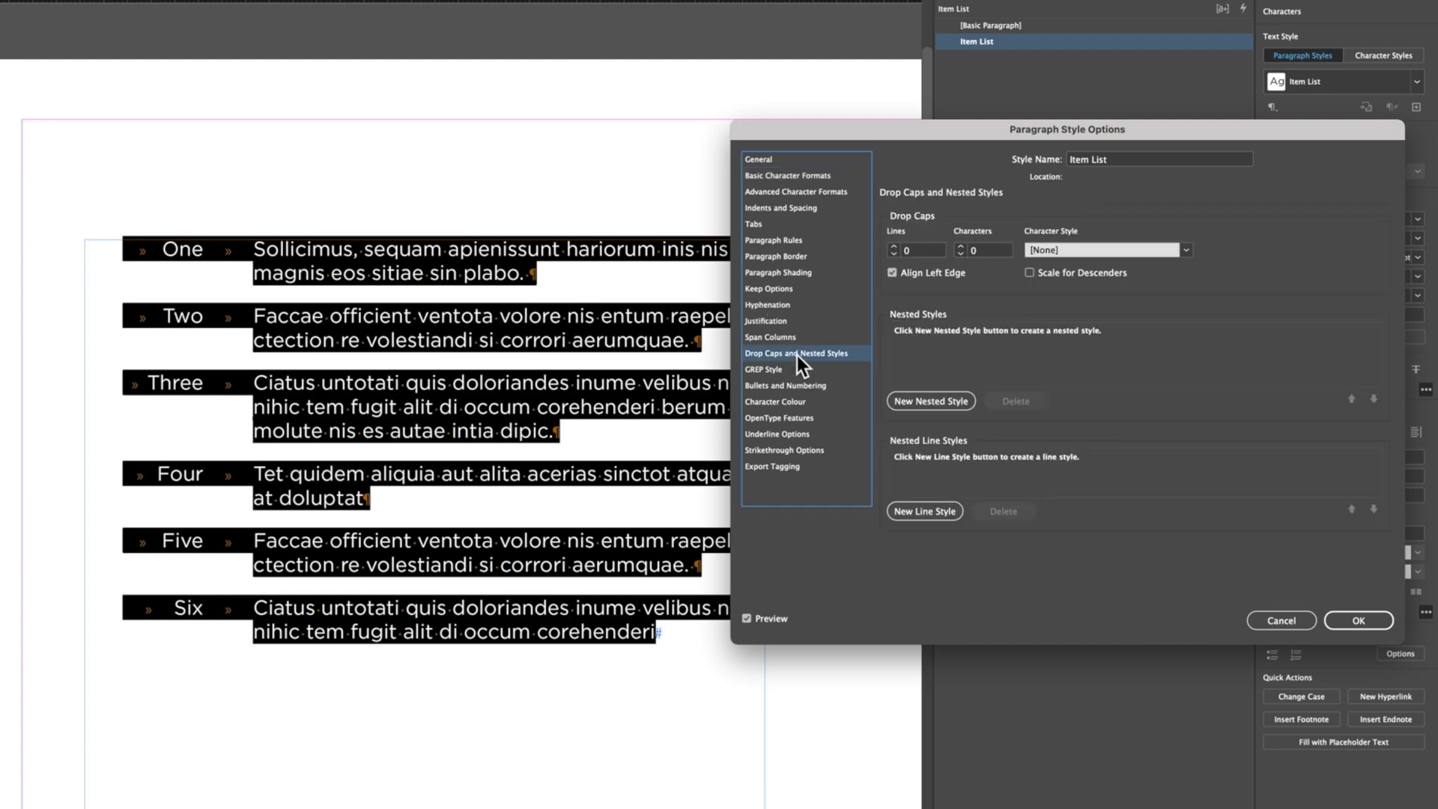
pyautogui.click(928, 403)
pyautogui.click(991, 331)
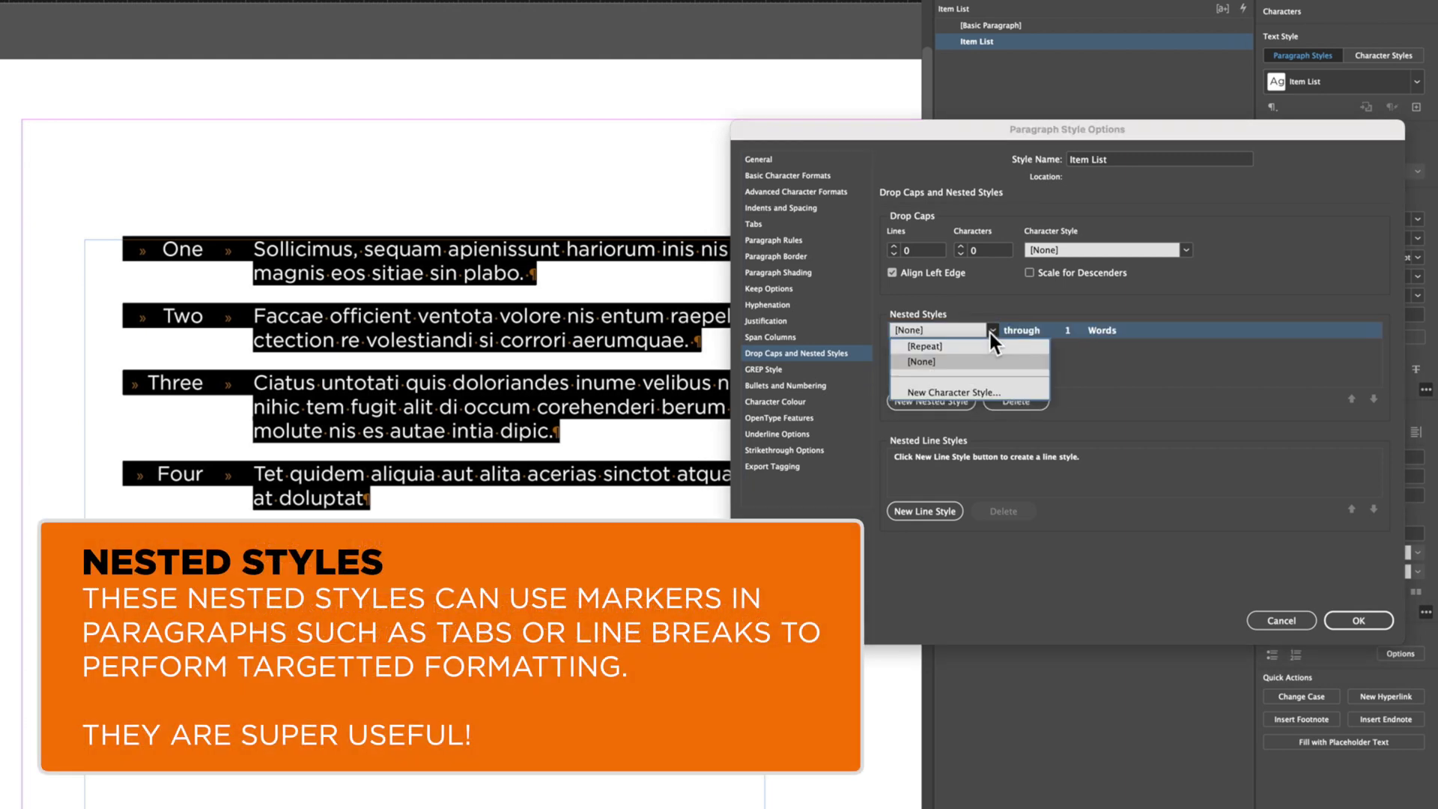
pyautogui.click(963, 393)
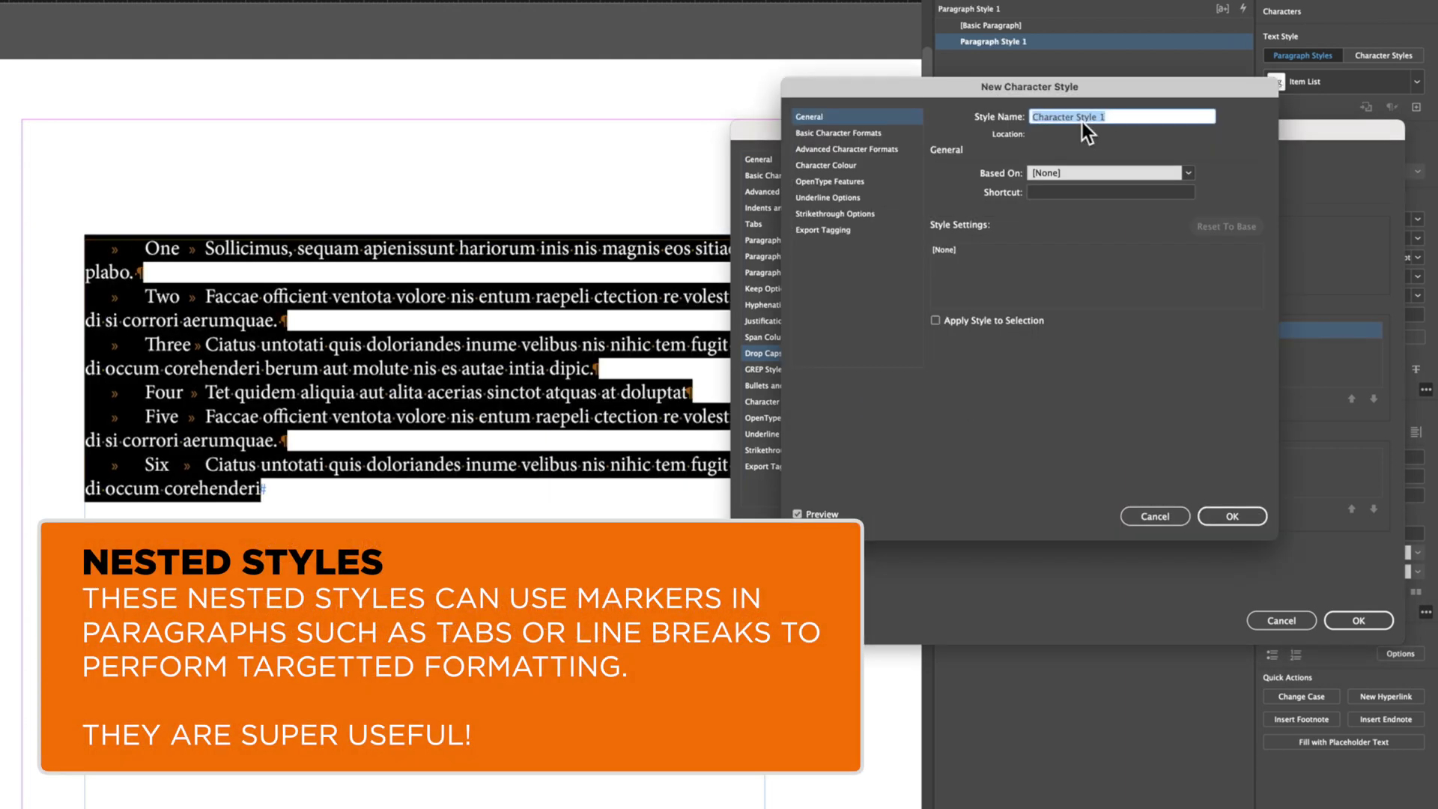
pyautogui.write('List Item Name')
# - Make List Item Name bold with colour C=15 M=100 Y=100 K=0
pyautogui.click(860, 135)
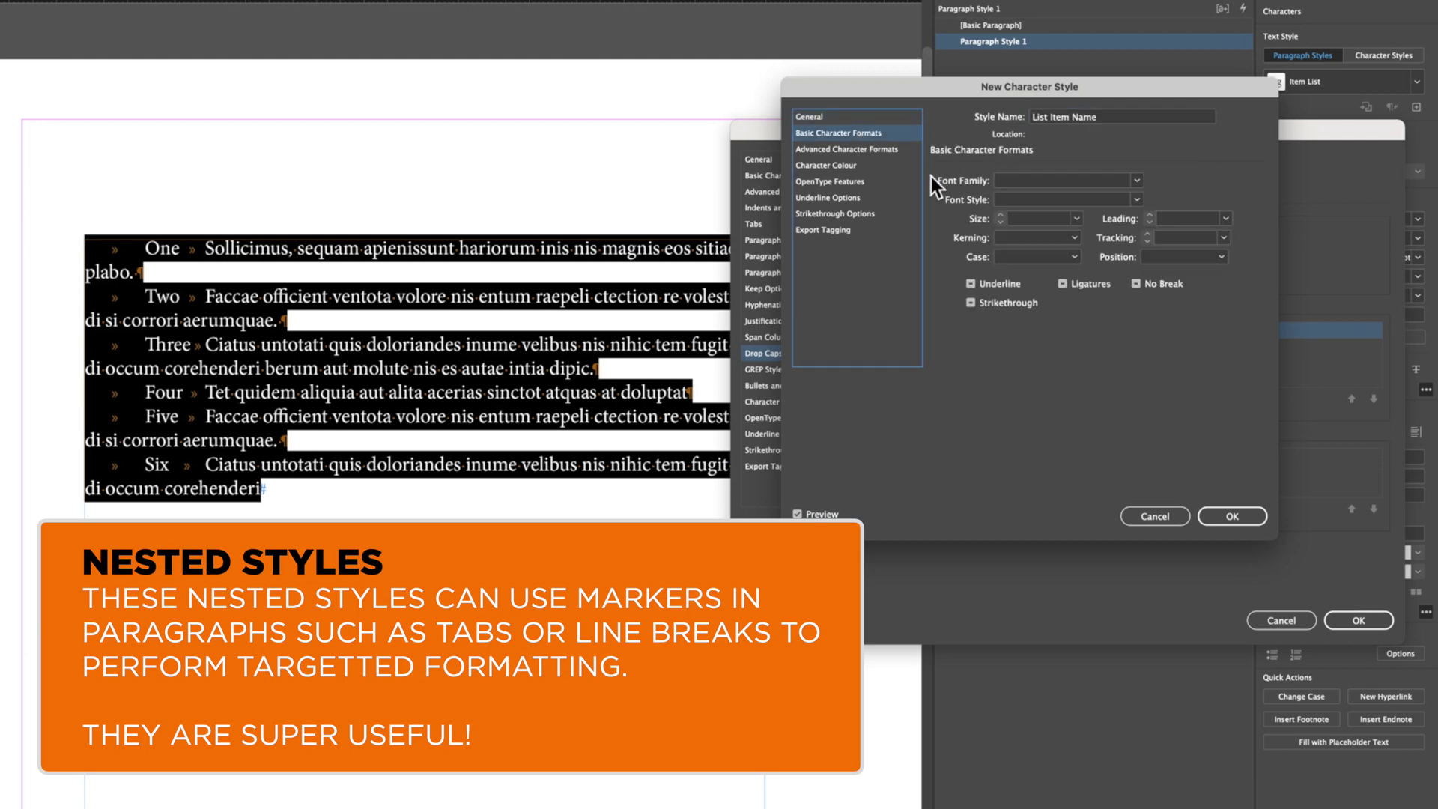
pyautogui.click(1143, 200)
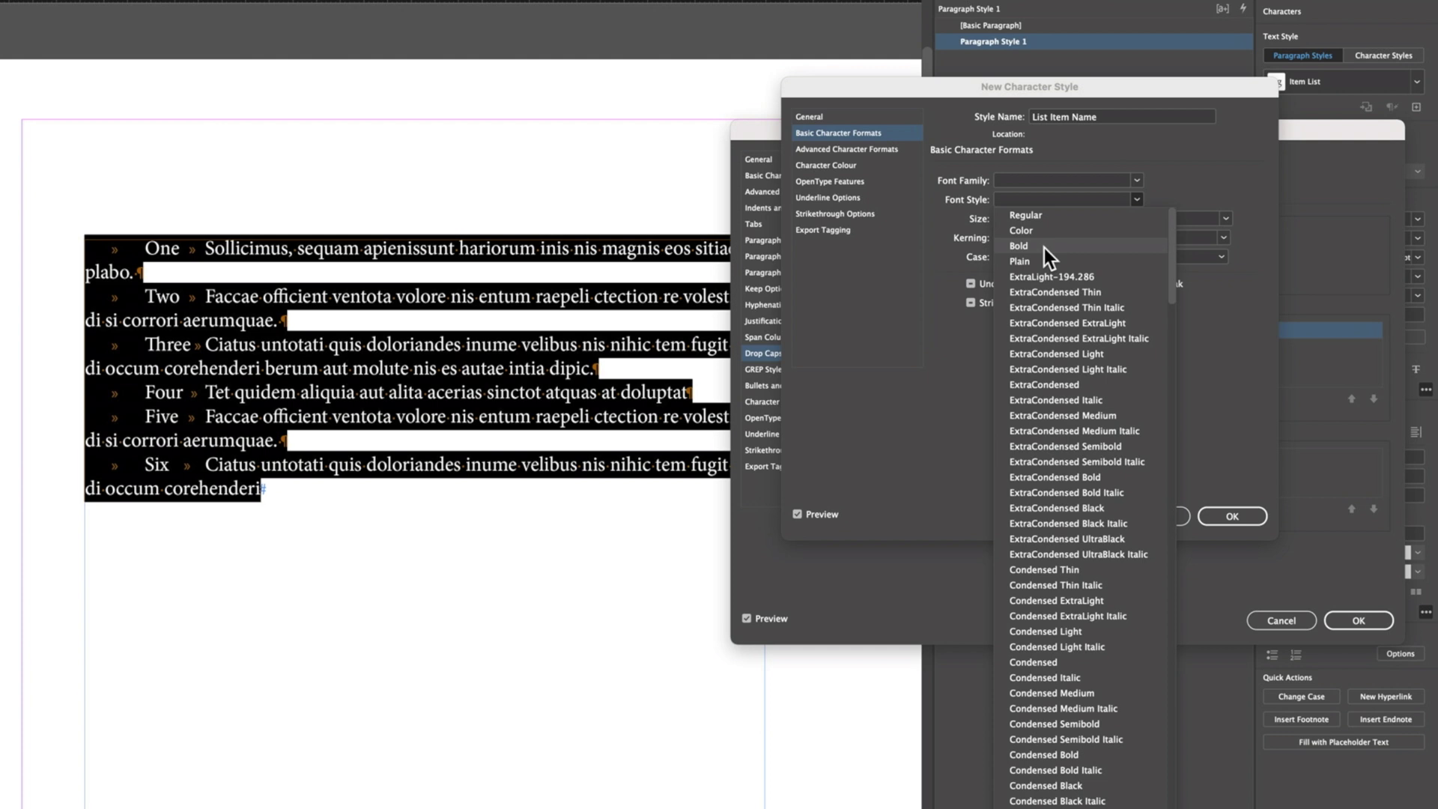
pyautogui.click(1045, 247)
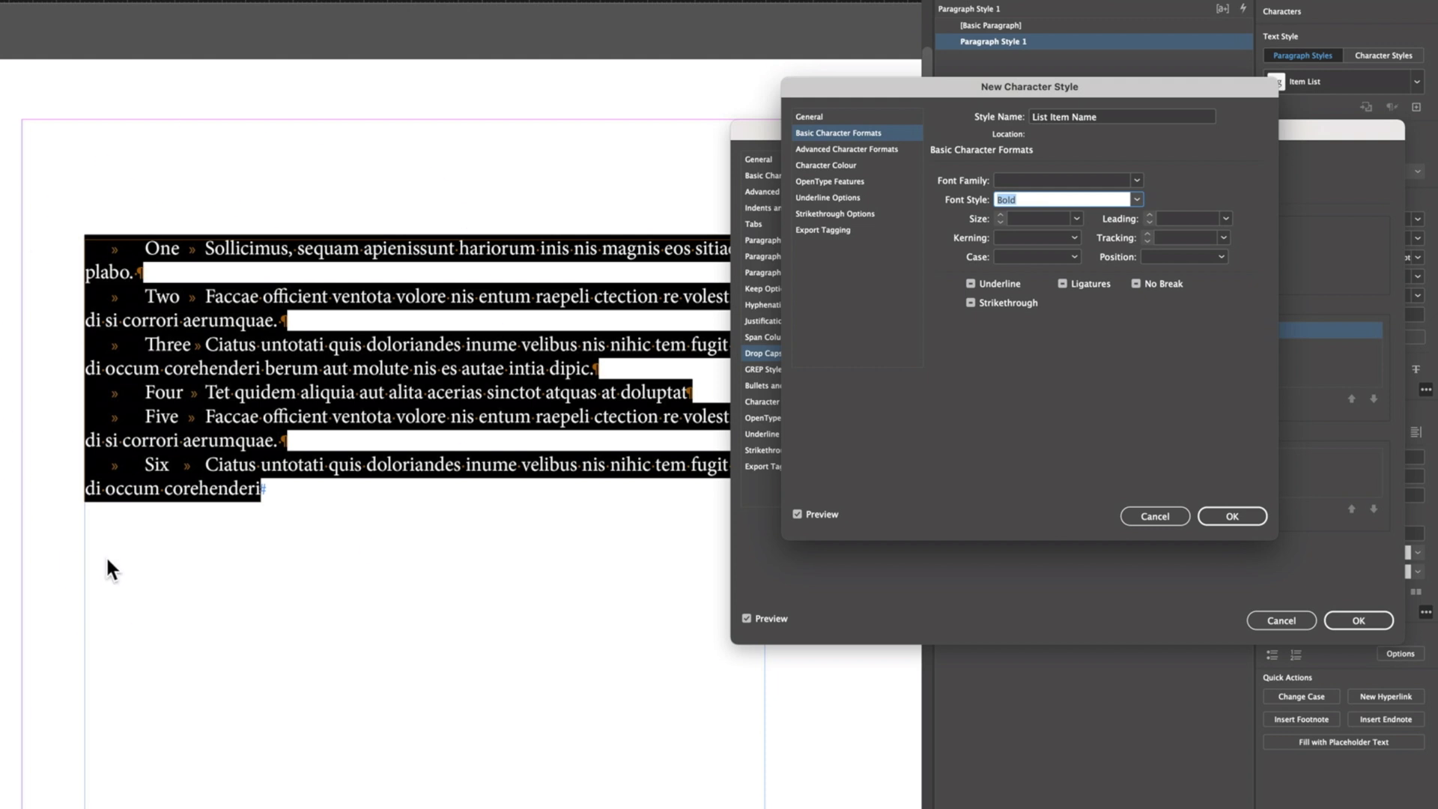
pyautogui.click(854, 166)
pyautogui.click(1057, 245)
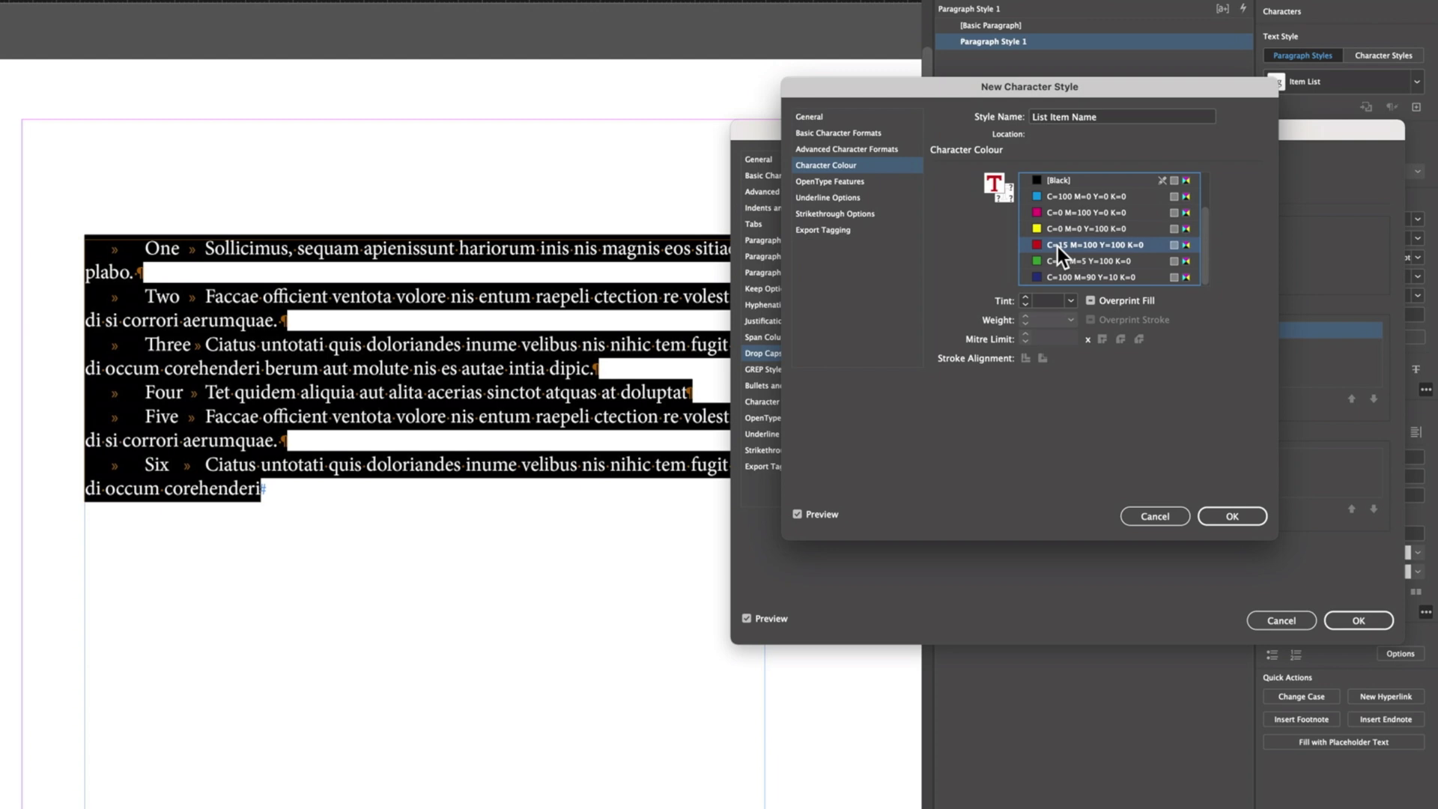
pyautogui.click(1228, 517)
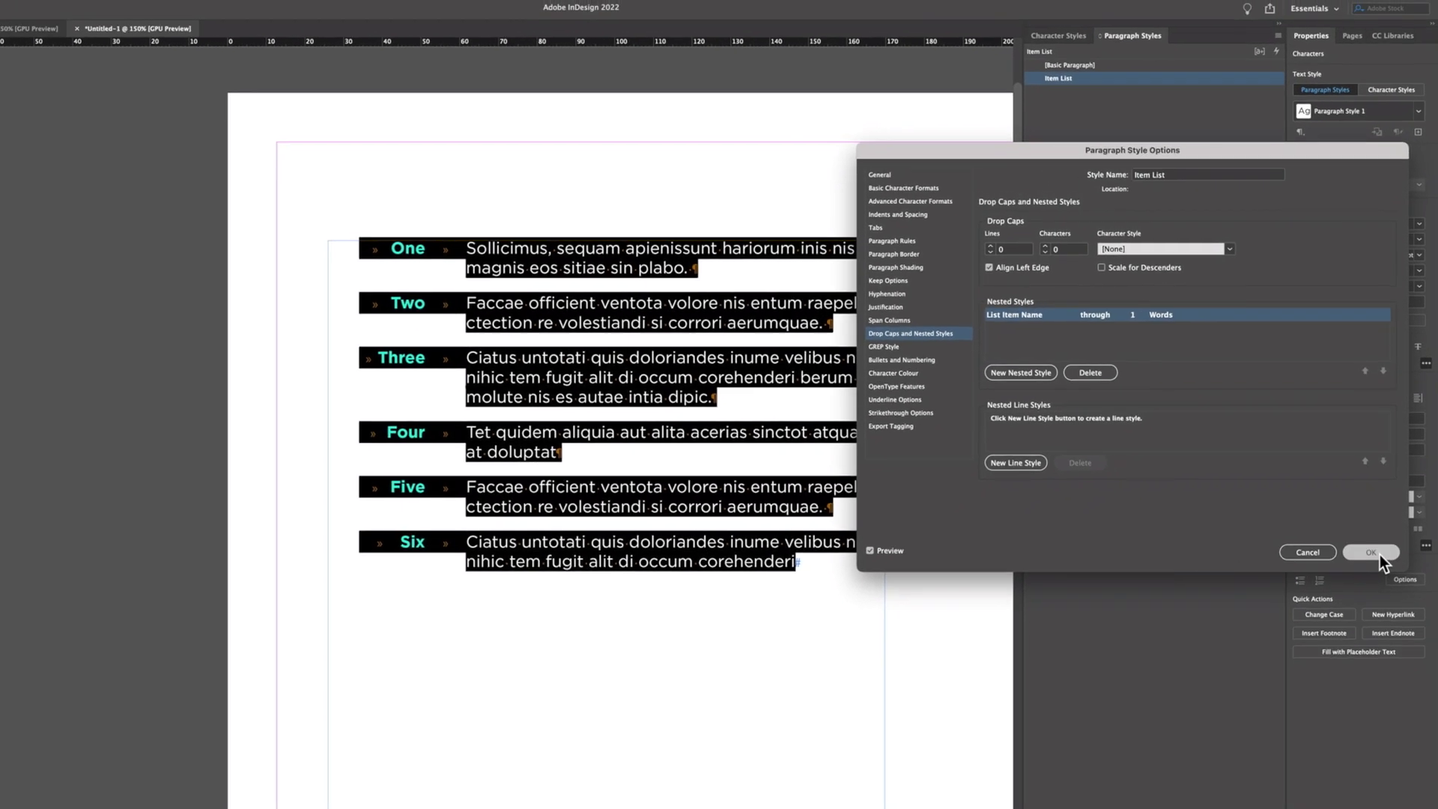
# - Confirm the Item List style, deselect the list, and hide hidden characters
pyautogui.click(1358, 621)
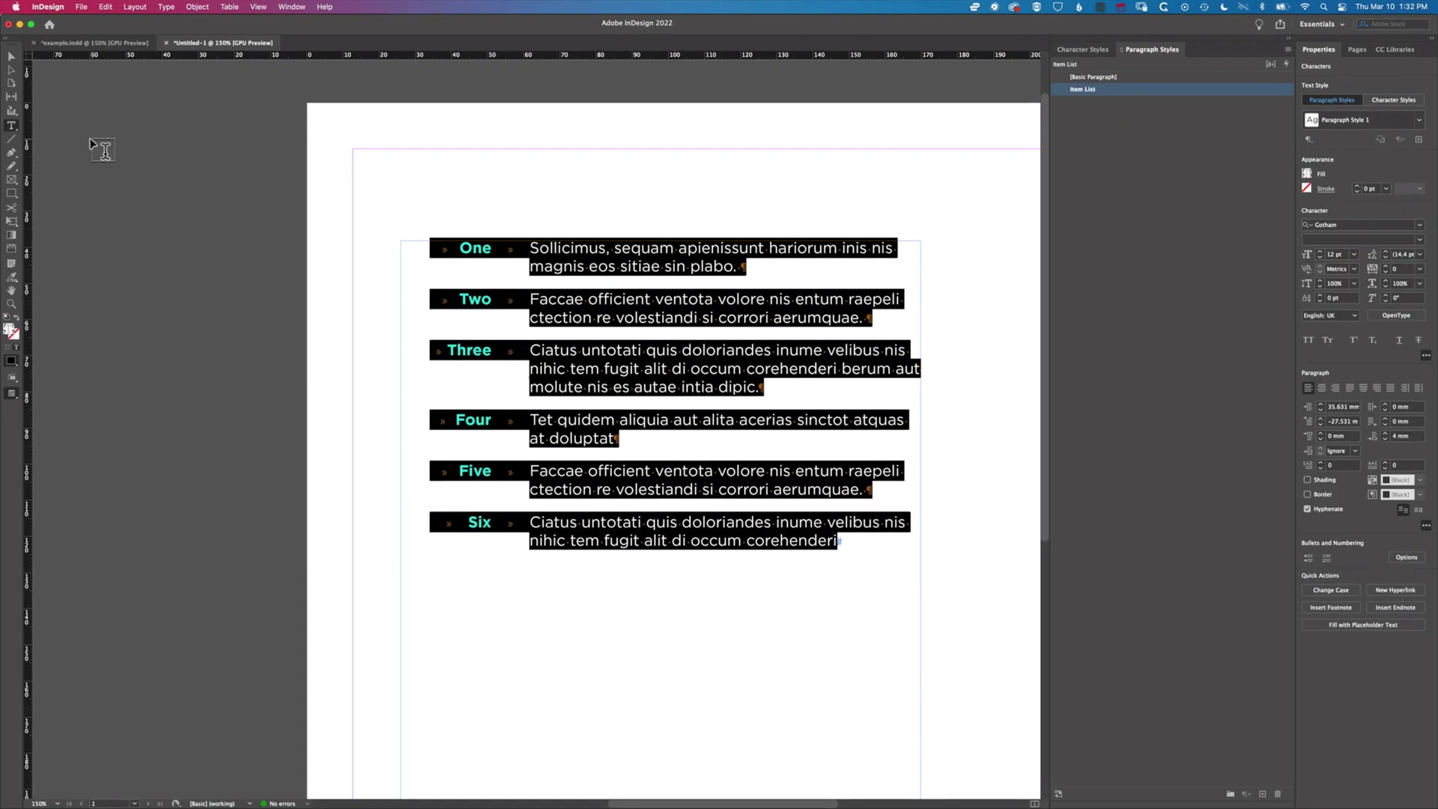
pyautogui.click(11, 56)
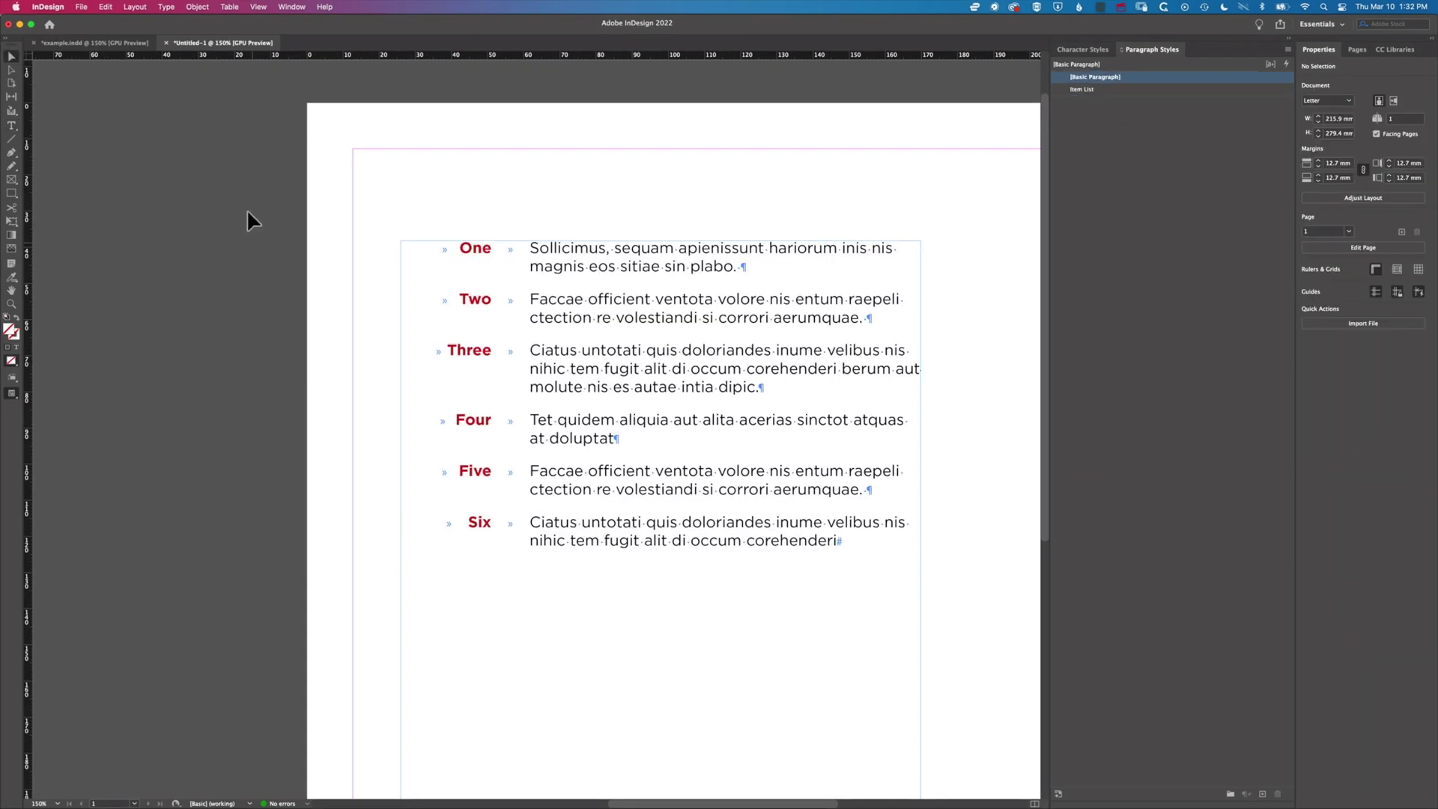
pyautogui.click(166, 7)
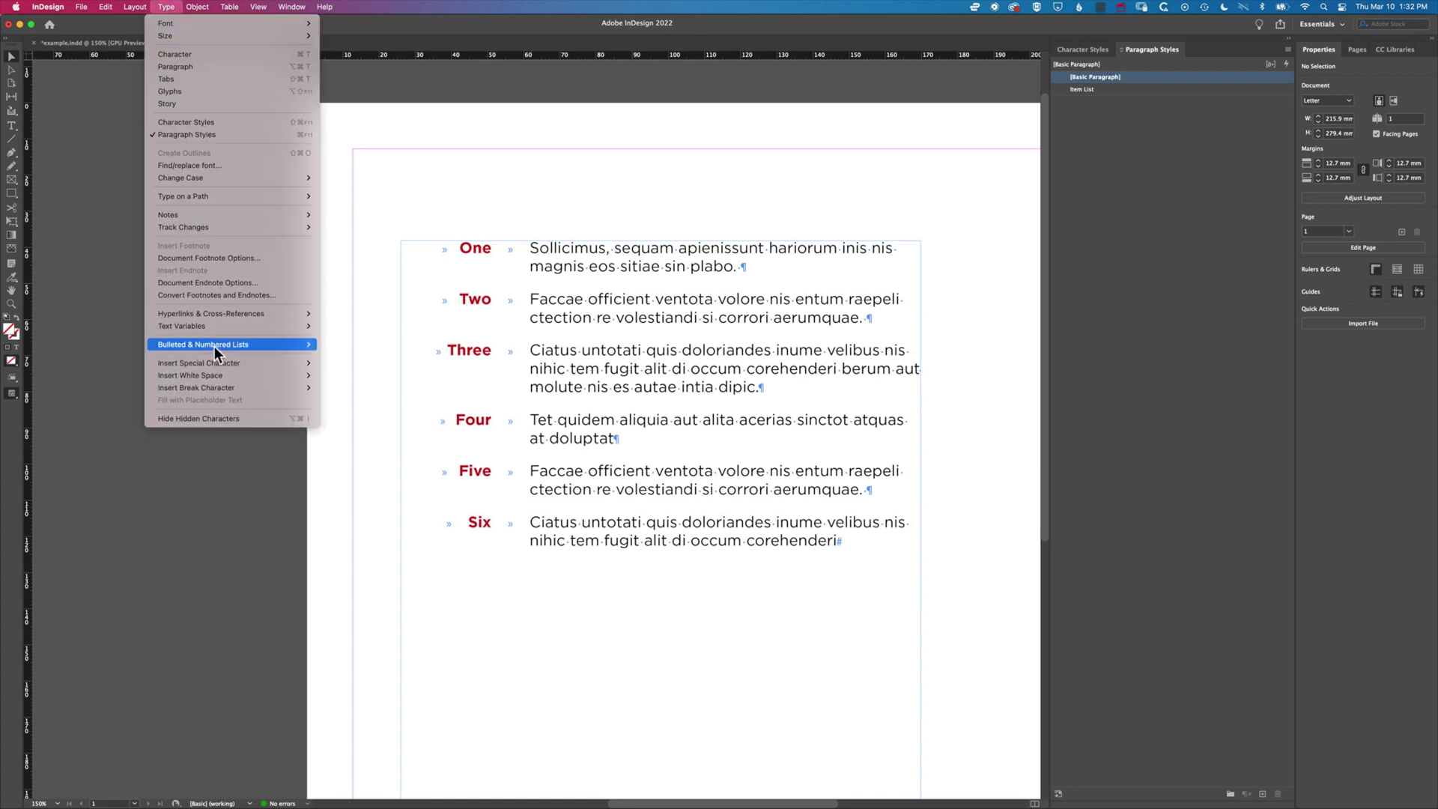
pyautogui.click(205, 420)
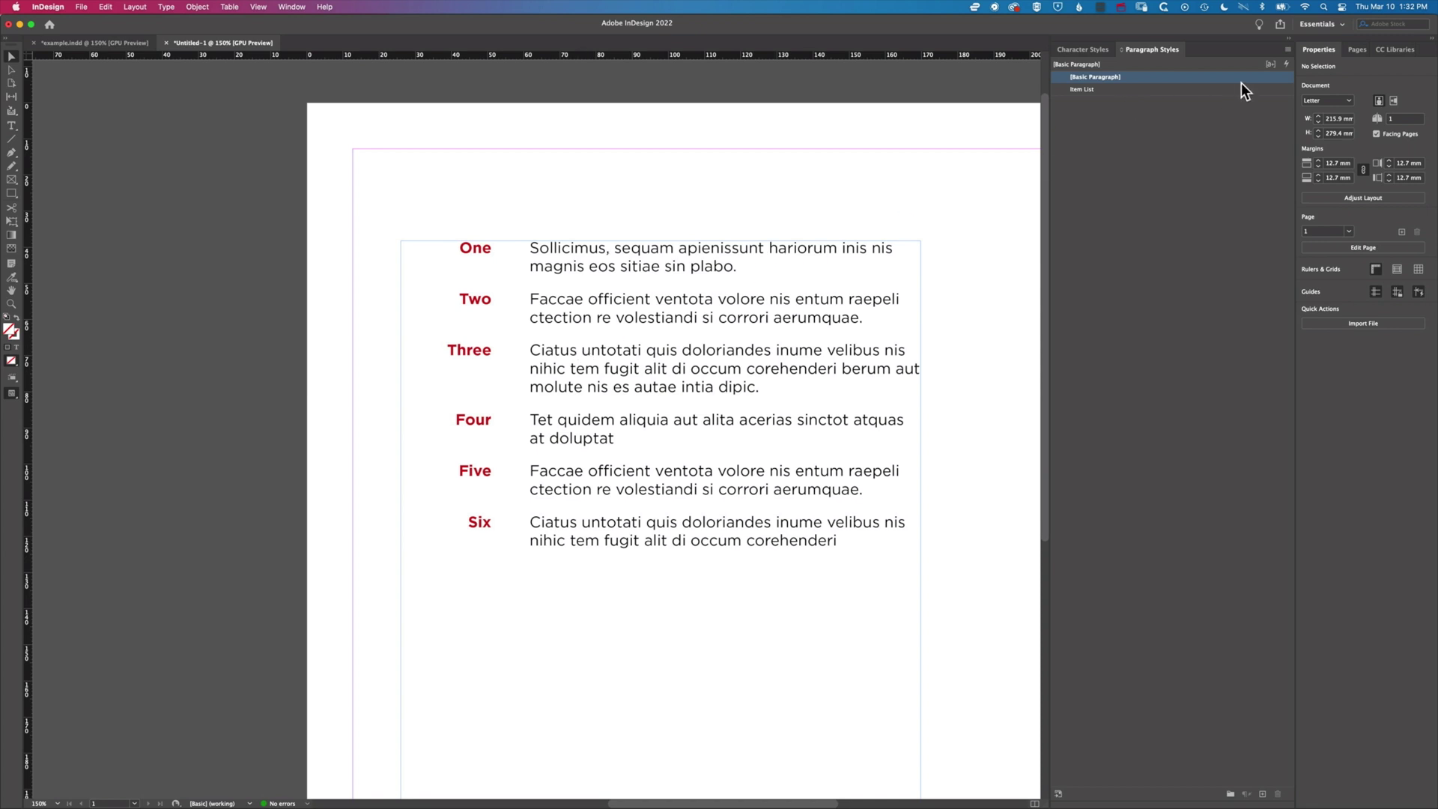
# - Add a right-aligned tab stop at 28.222 mm to the Item List paragraph style
pyautogui.doubleClick(1185, 90)
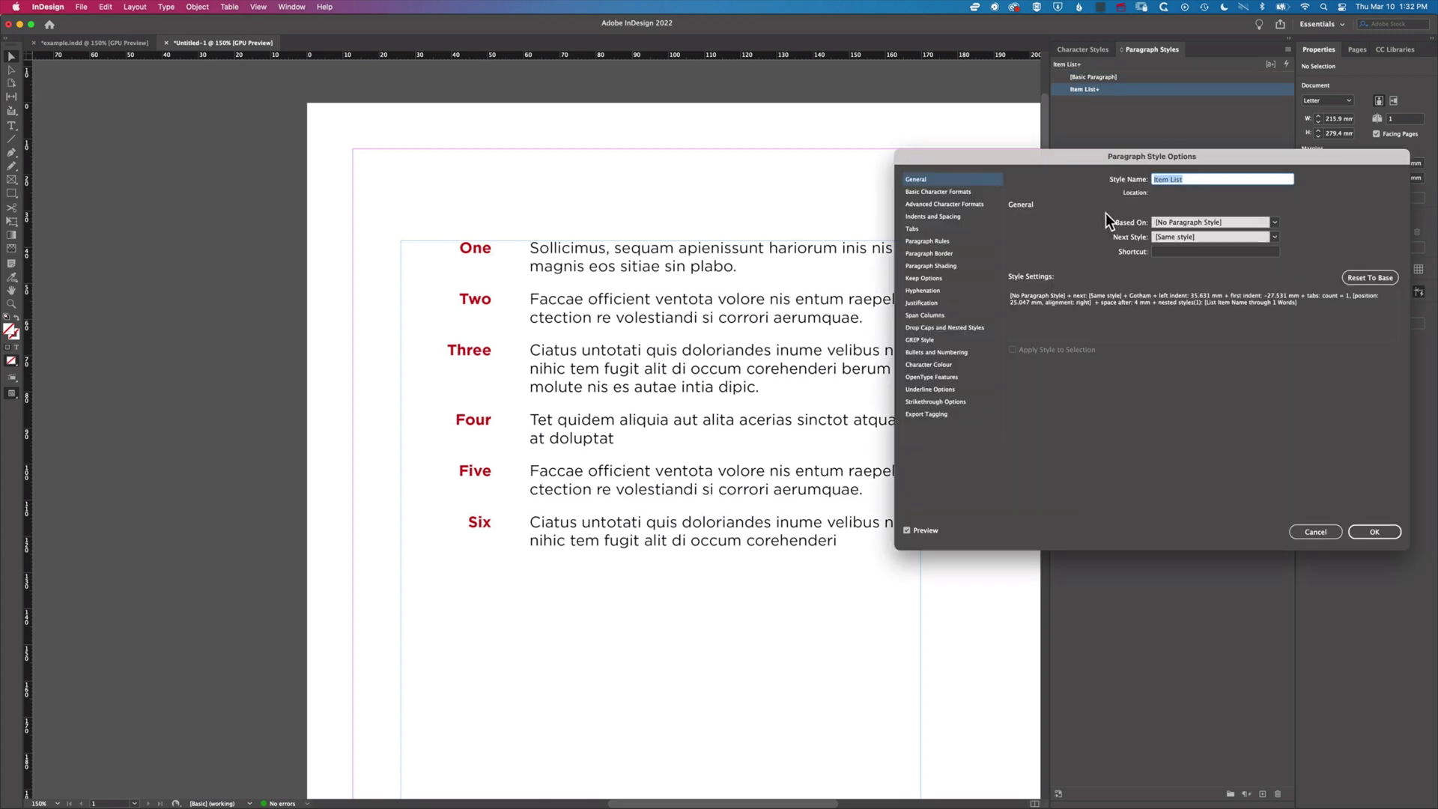
pyautogui.click(946, 229)
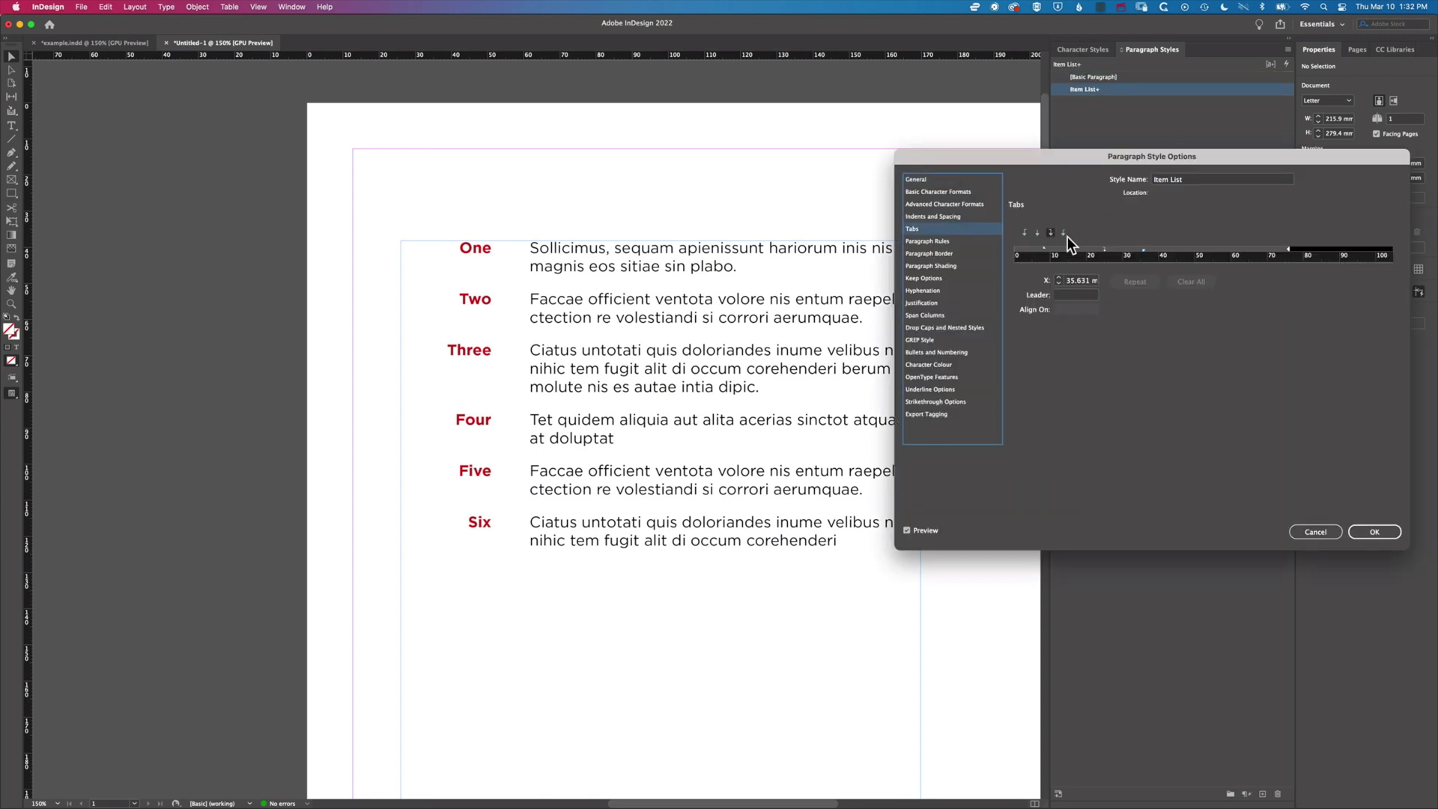
pyautogui.click(1113, 249)
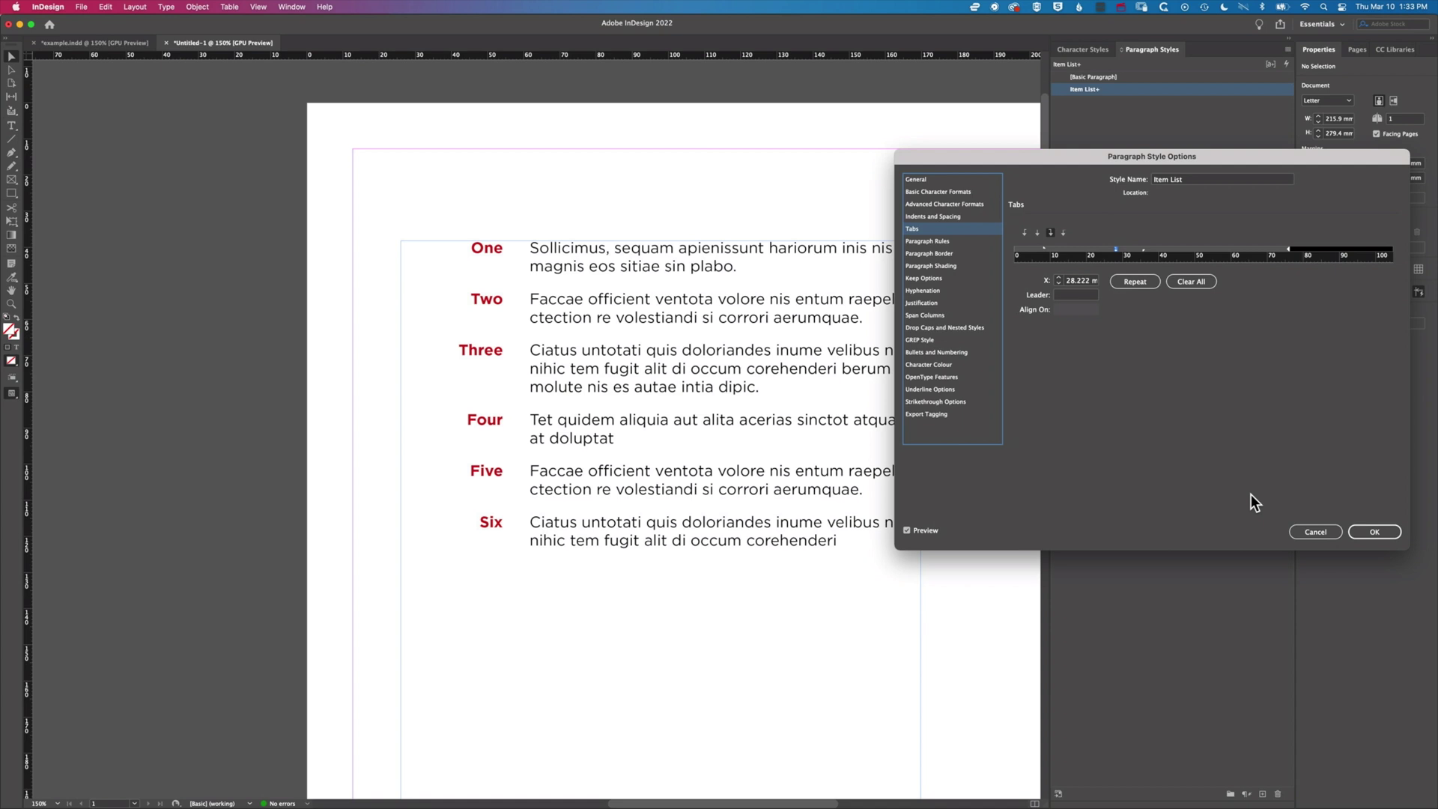
pyautogui.click(1374, 531)
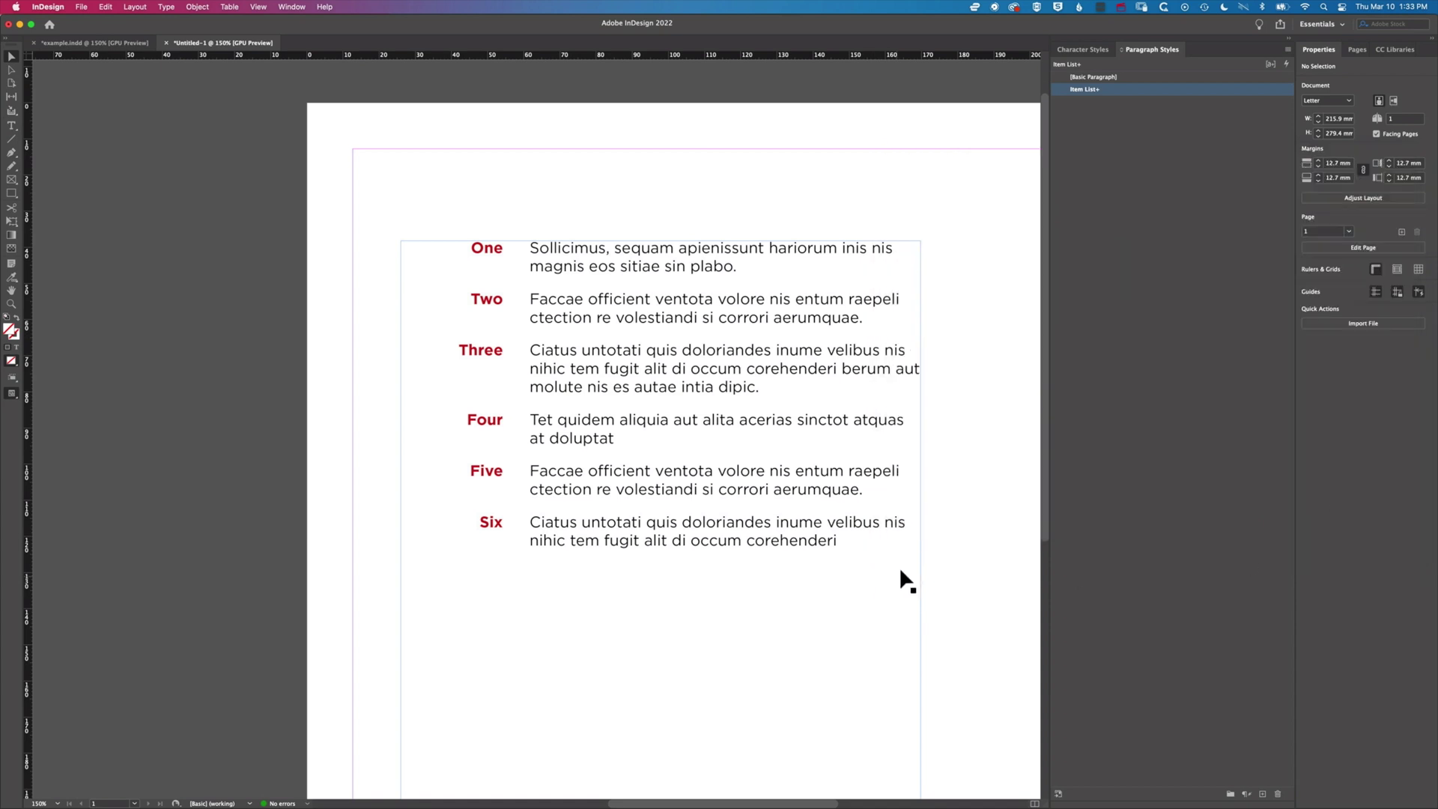
# - Add a tabbed list entry 'Item Name' with the description 'This is the description of something I am addign to my list of items.'
pyautogui.doubleClick(861, 544)
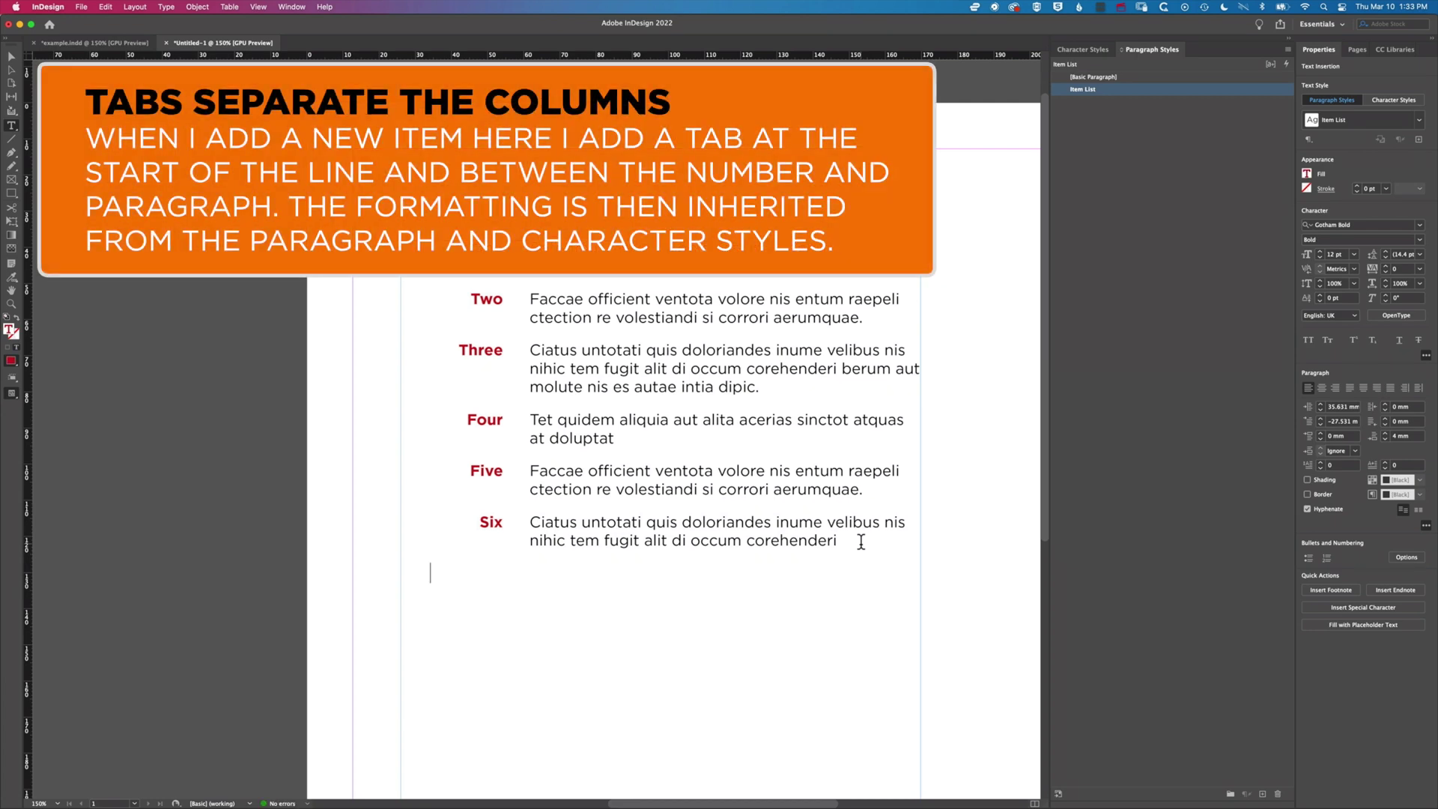
pyautogui.press('Tab')
pyautogui.write('Item Name')
pyautogui.press('Tab')
pyautogui.write('This is the description of some')
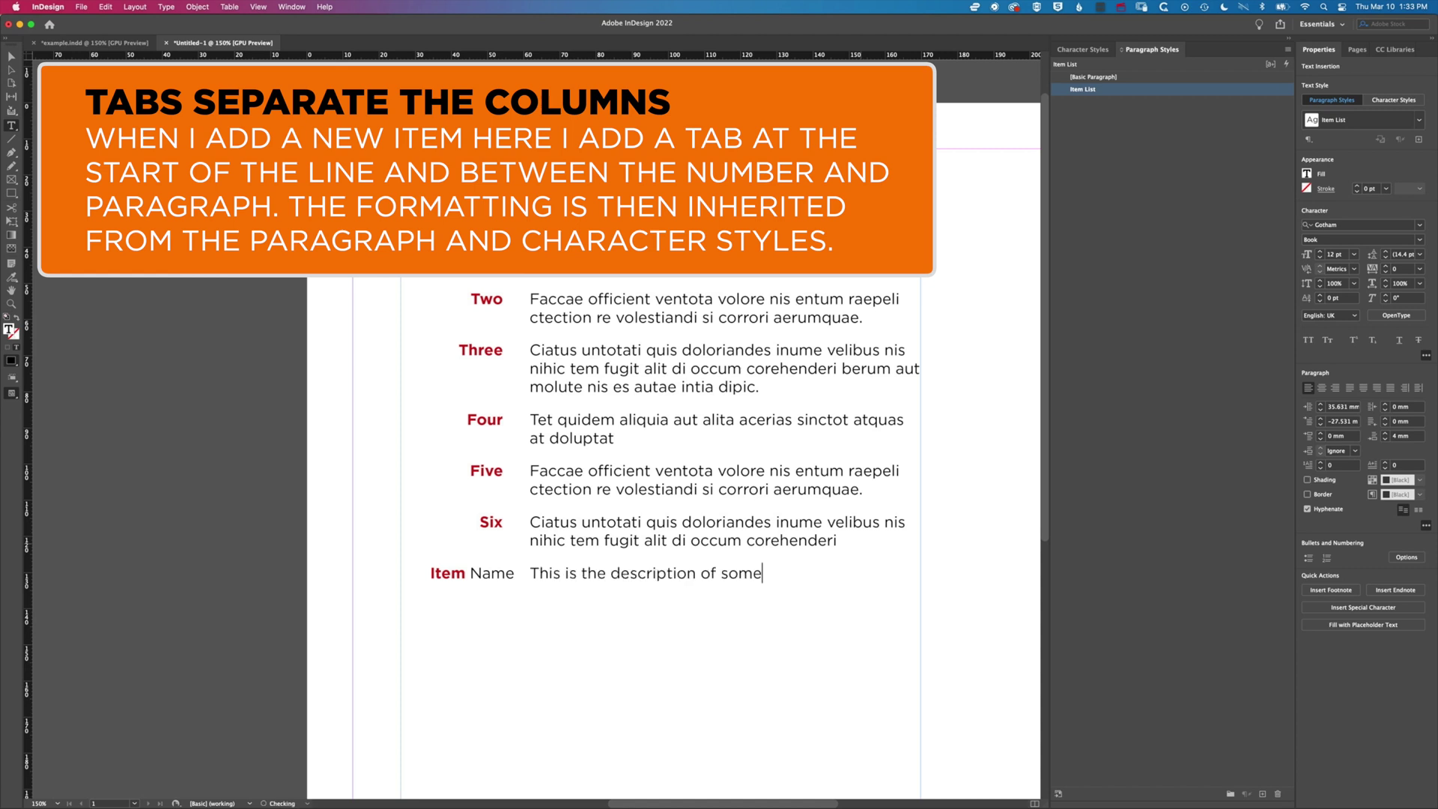
pyautogui.write('thing I am addign to my list of items.')
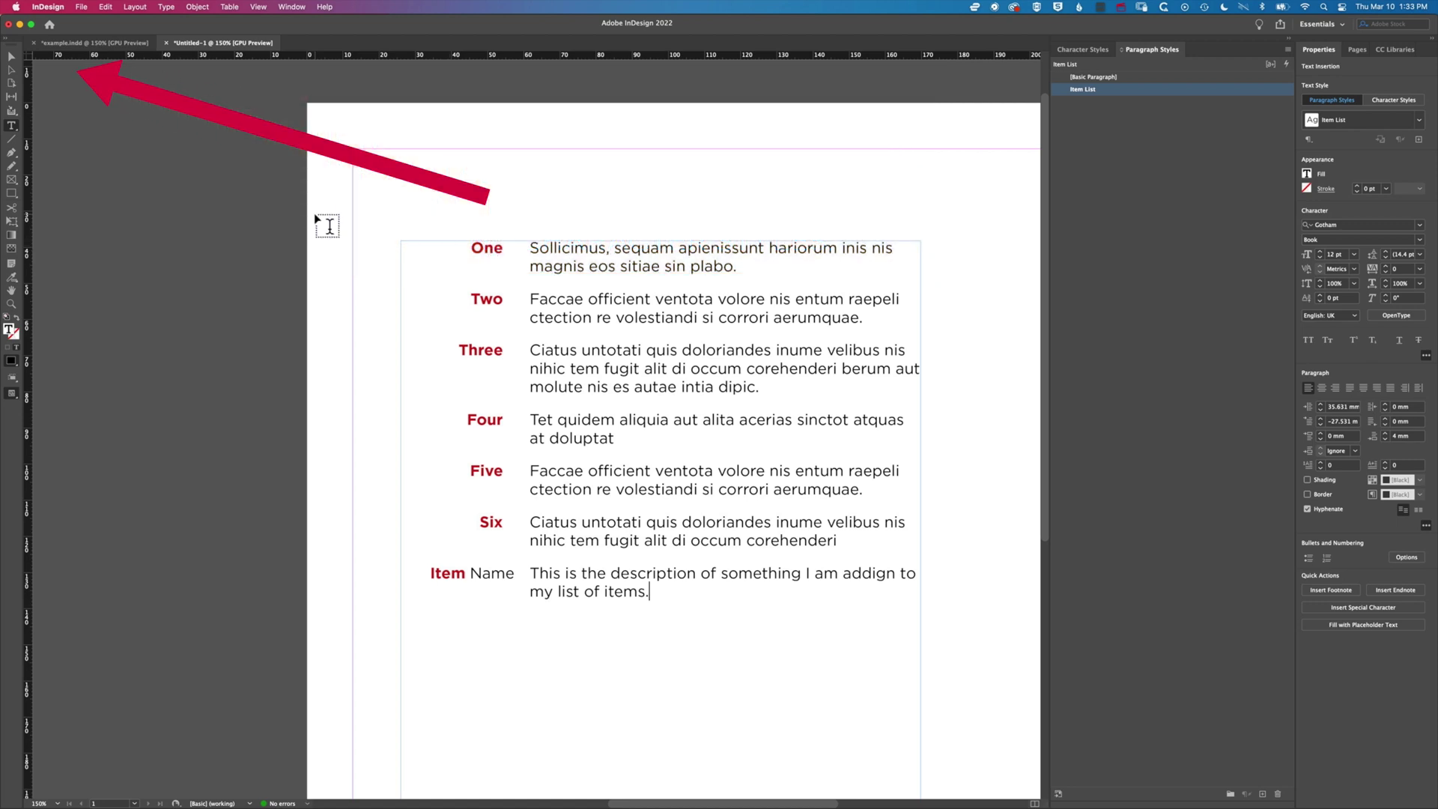
# - Deselect the text frame and reopen the Item List paragraph style options
pyautogui.click(12, 57)
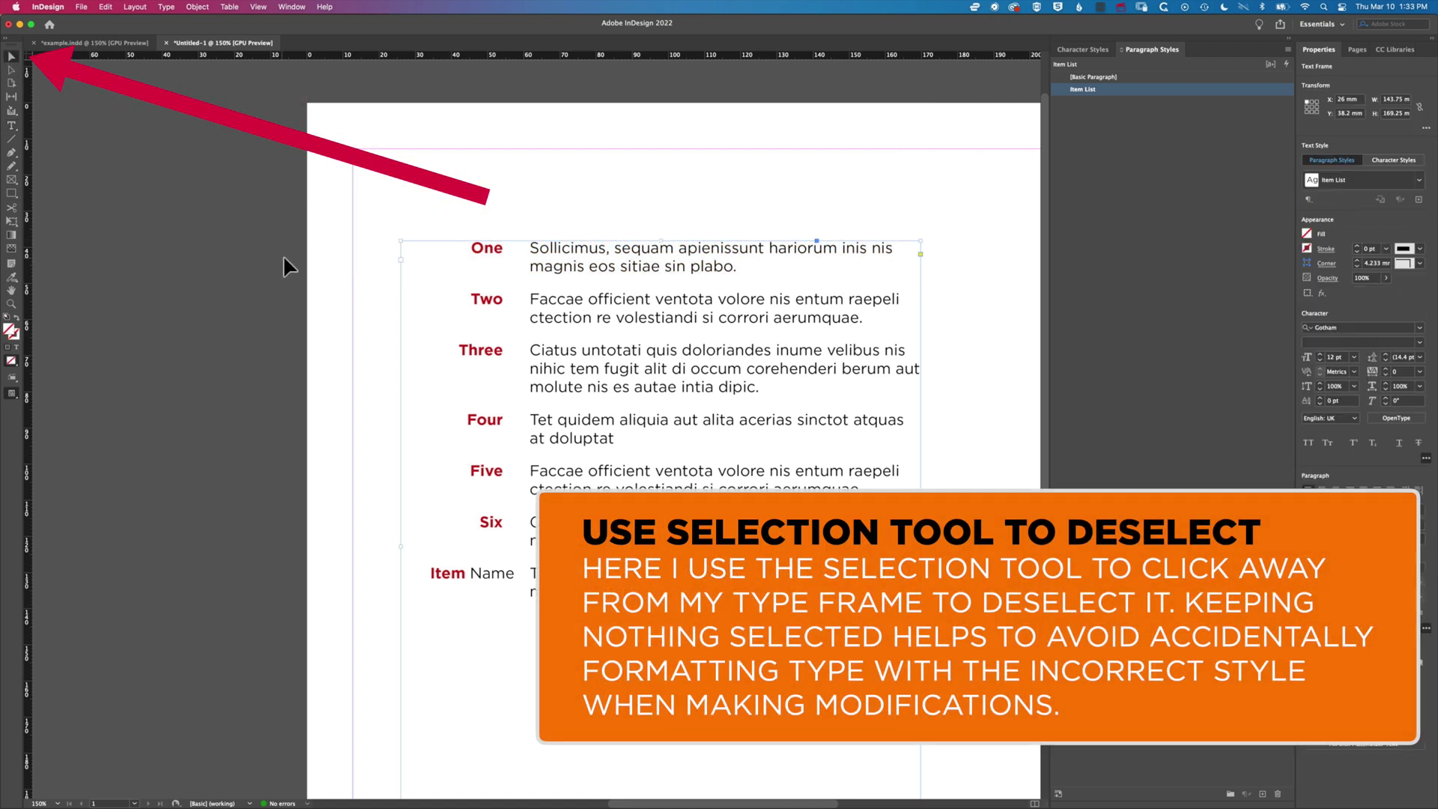
pyautogui.click(353, 259)
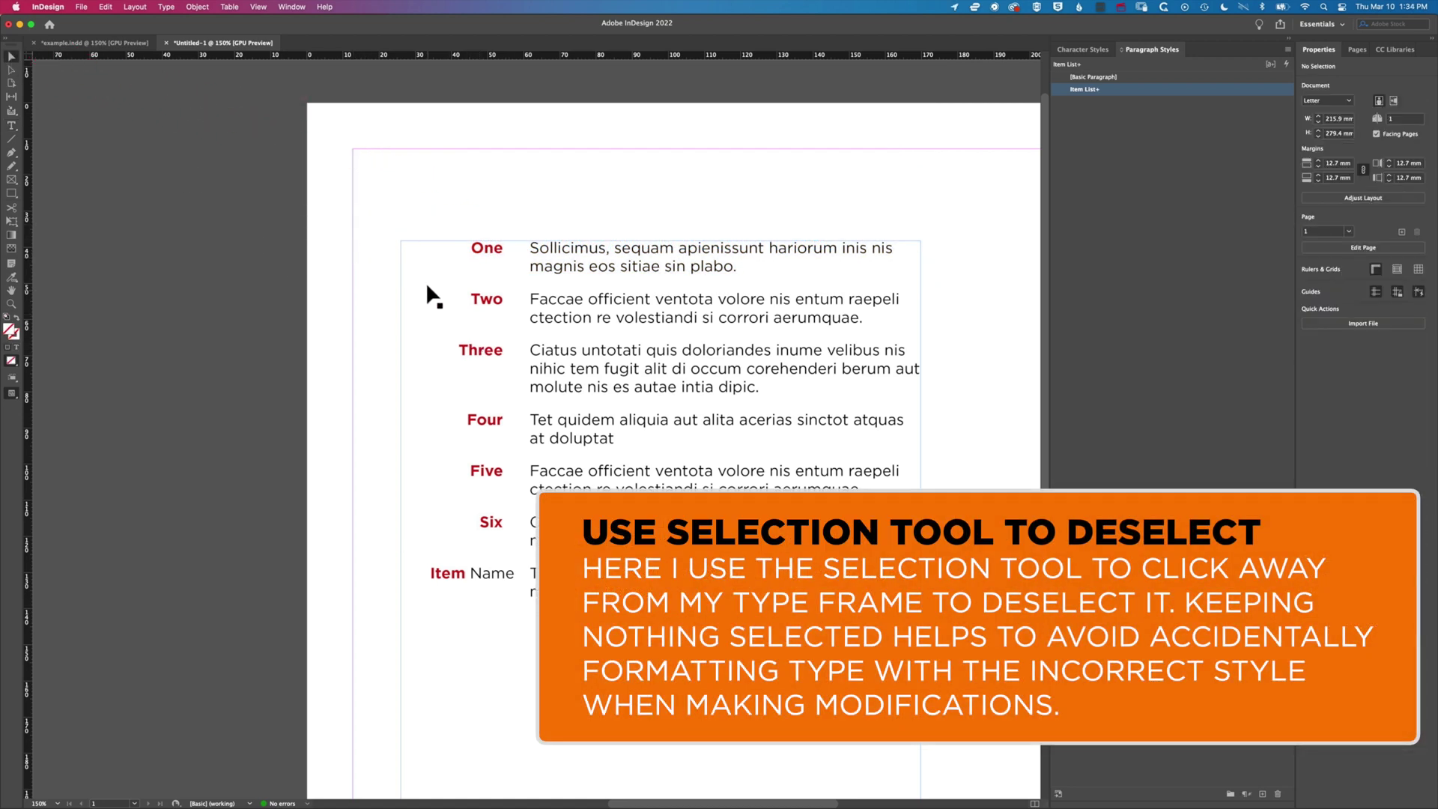
pyautogui.doubleClick(1133, 92)
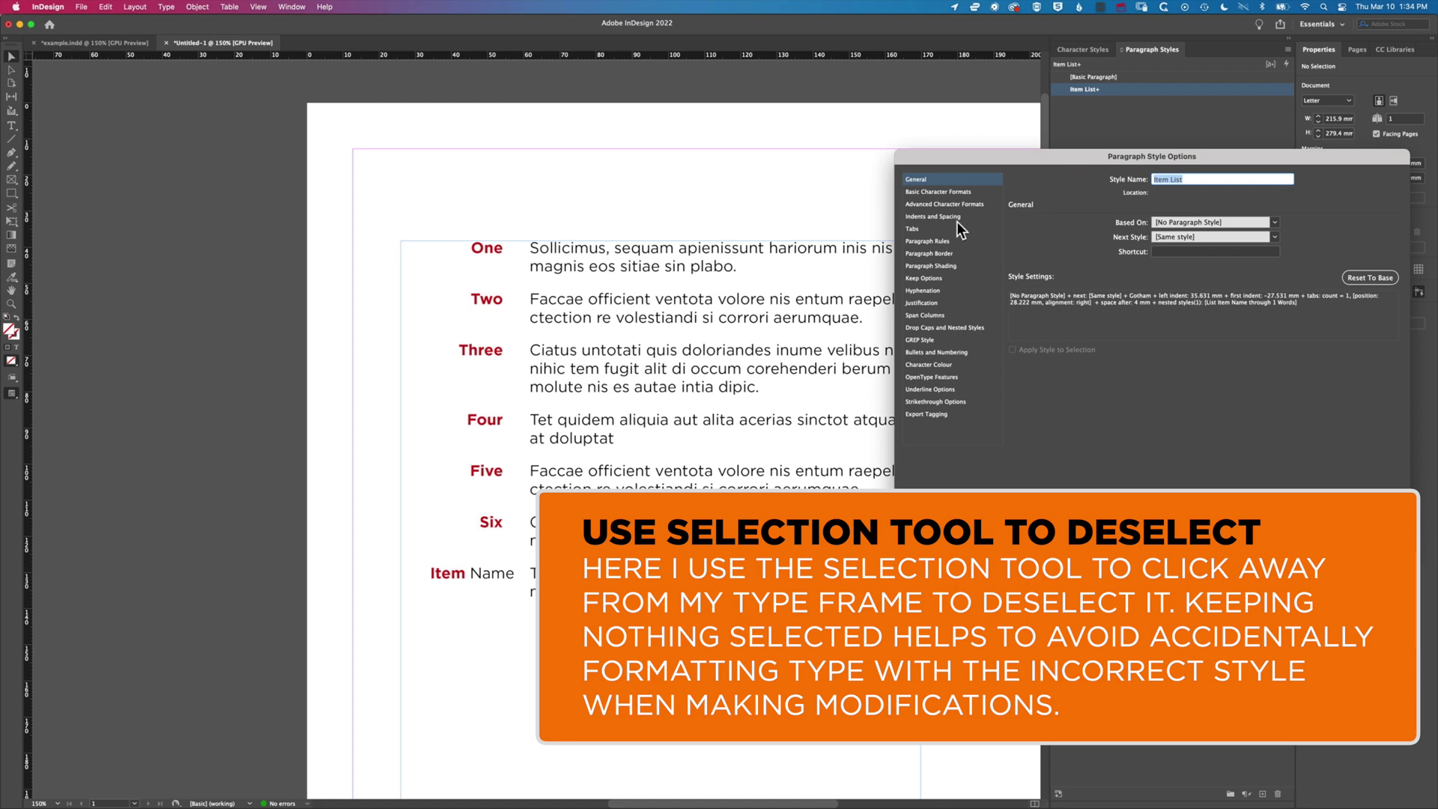
# - Set the List Item Name nested style to run up to 2 Tab Characters
pyautogui.click(949, 328)
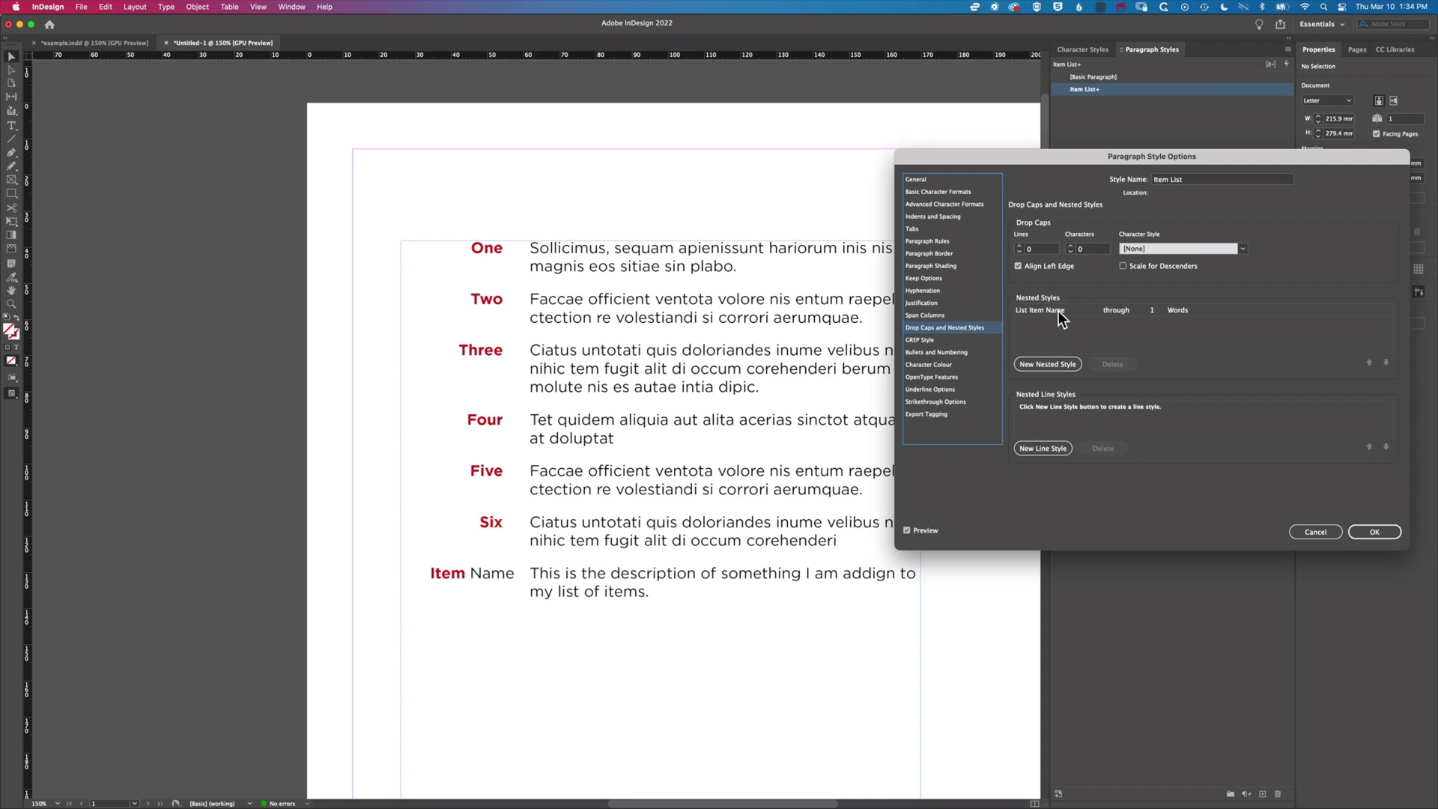
pyautogui.click(1109, 308)
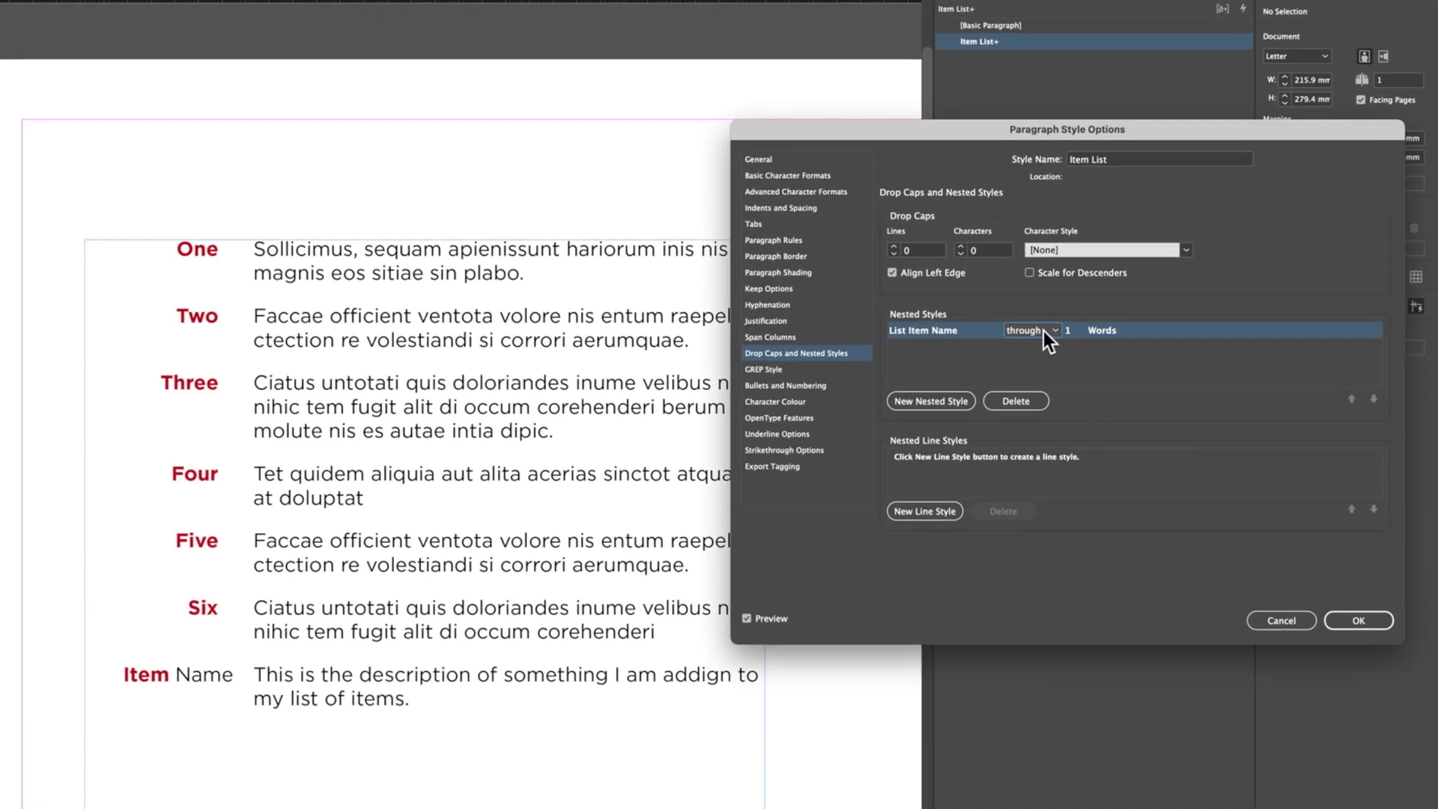
pyautogui.click(1044, 332)
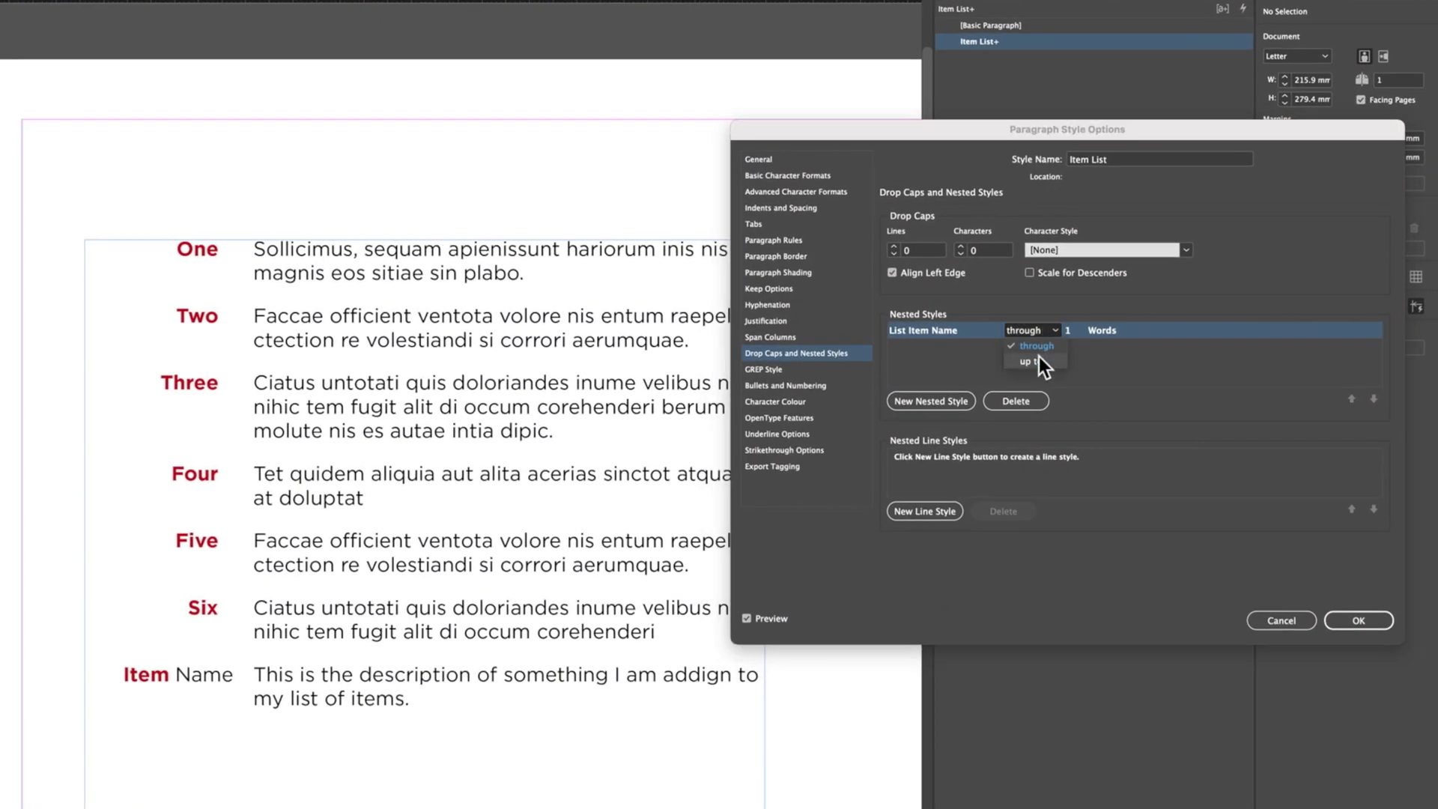
pyautogui.click(1040, 357)
pyautogui.click(1072, 332)
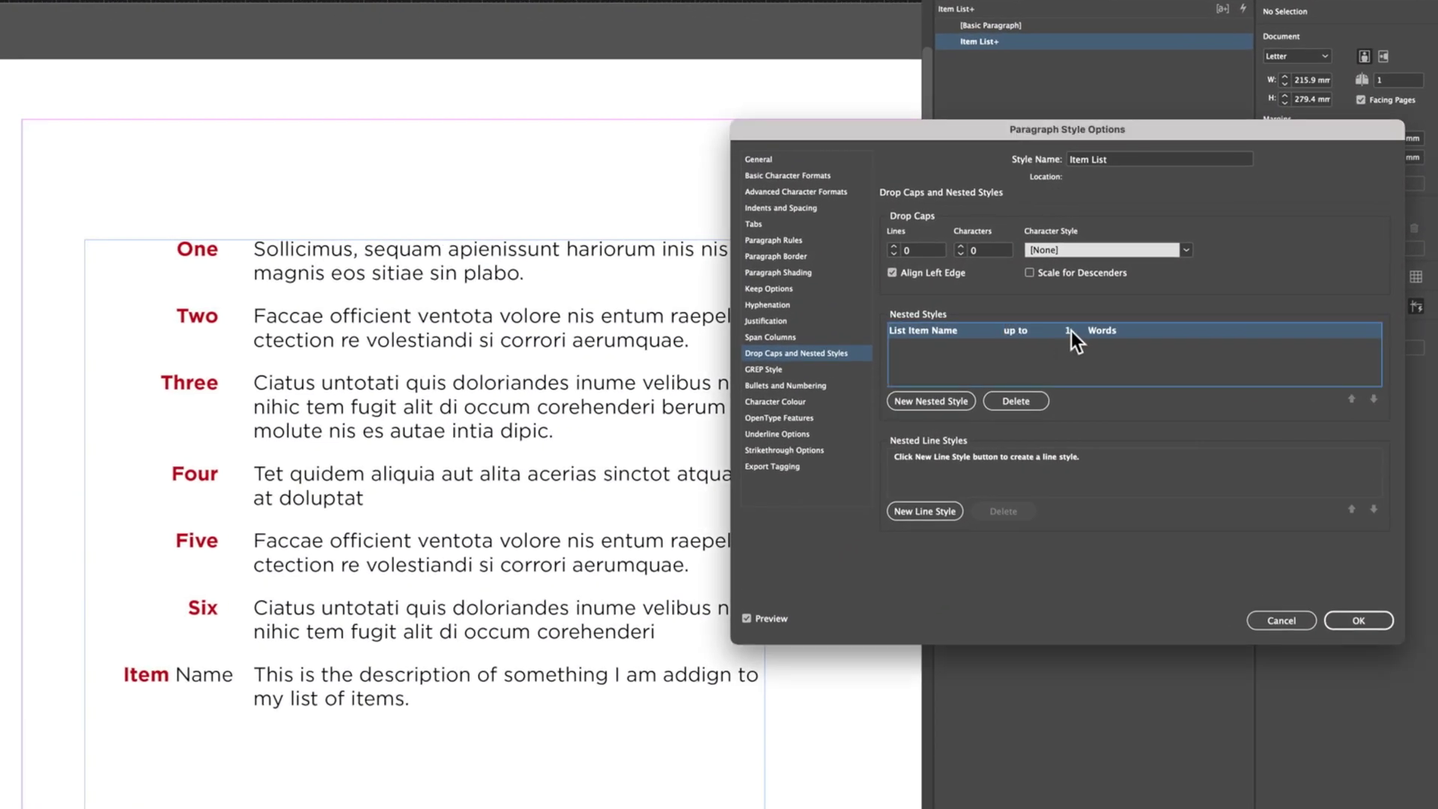
pyautogui.click(1071, 331)
pyautogui.click(1112, 330)
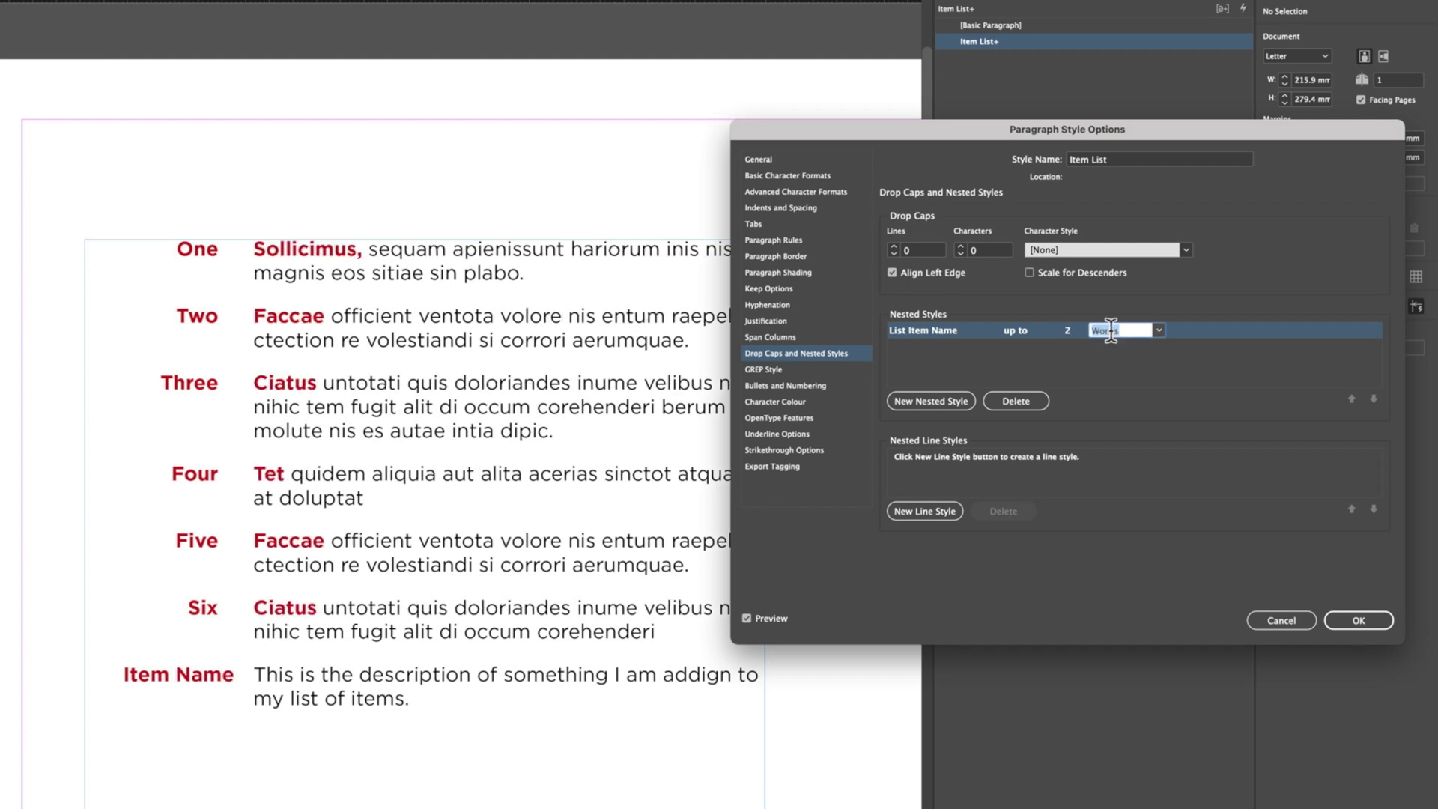
pyautogui.click(1158, 331)
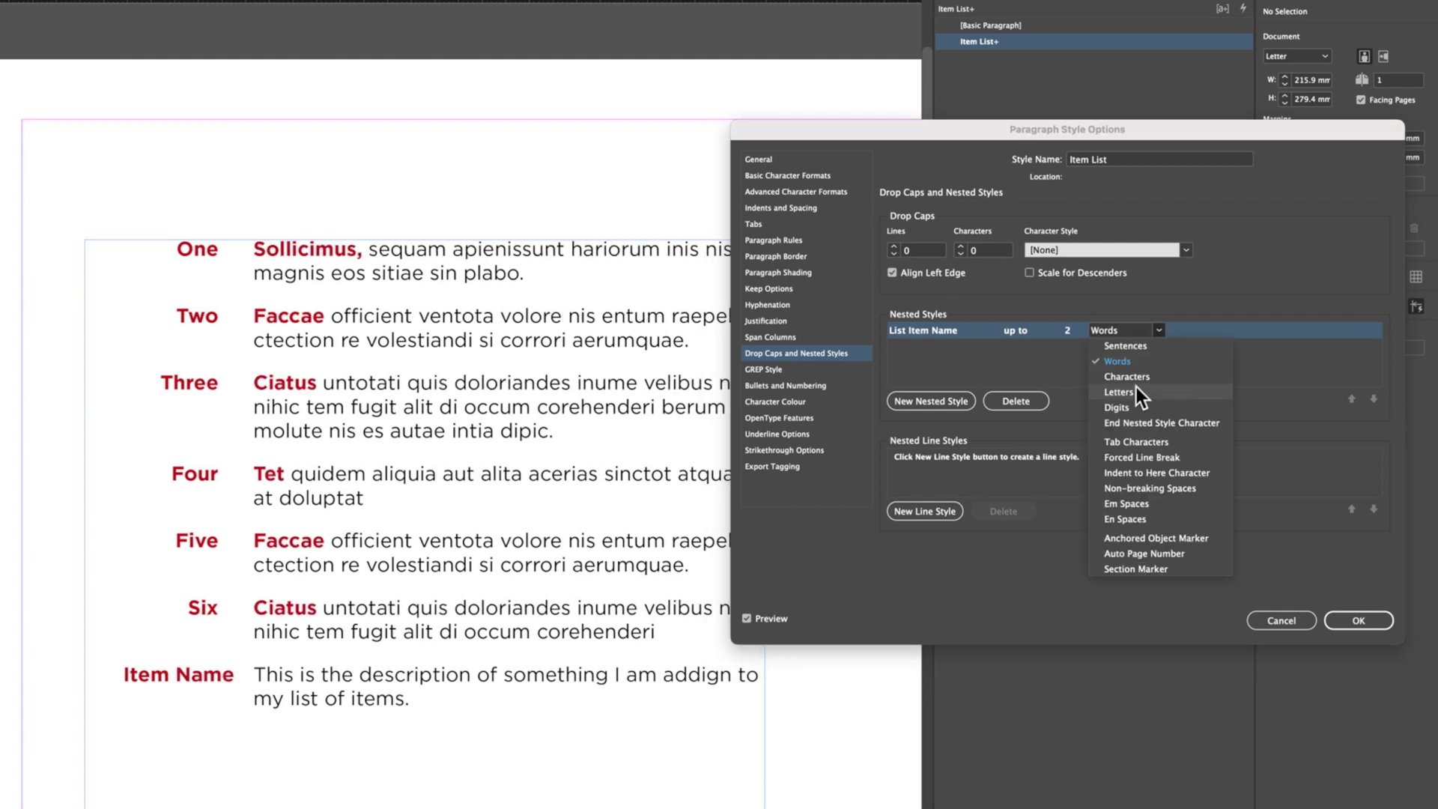
pyautogui.click(1139, 446)
pyautogui.click(884, 386)
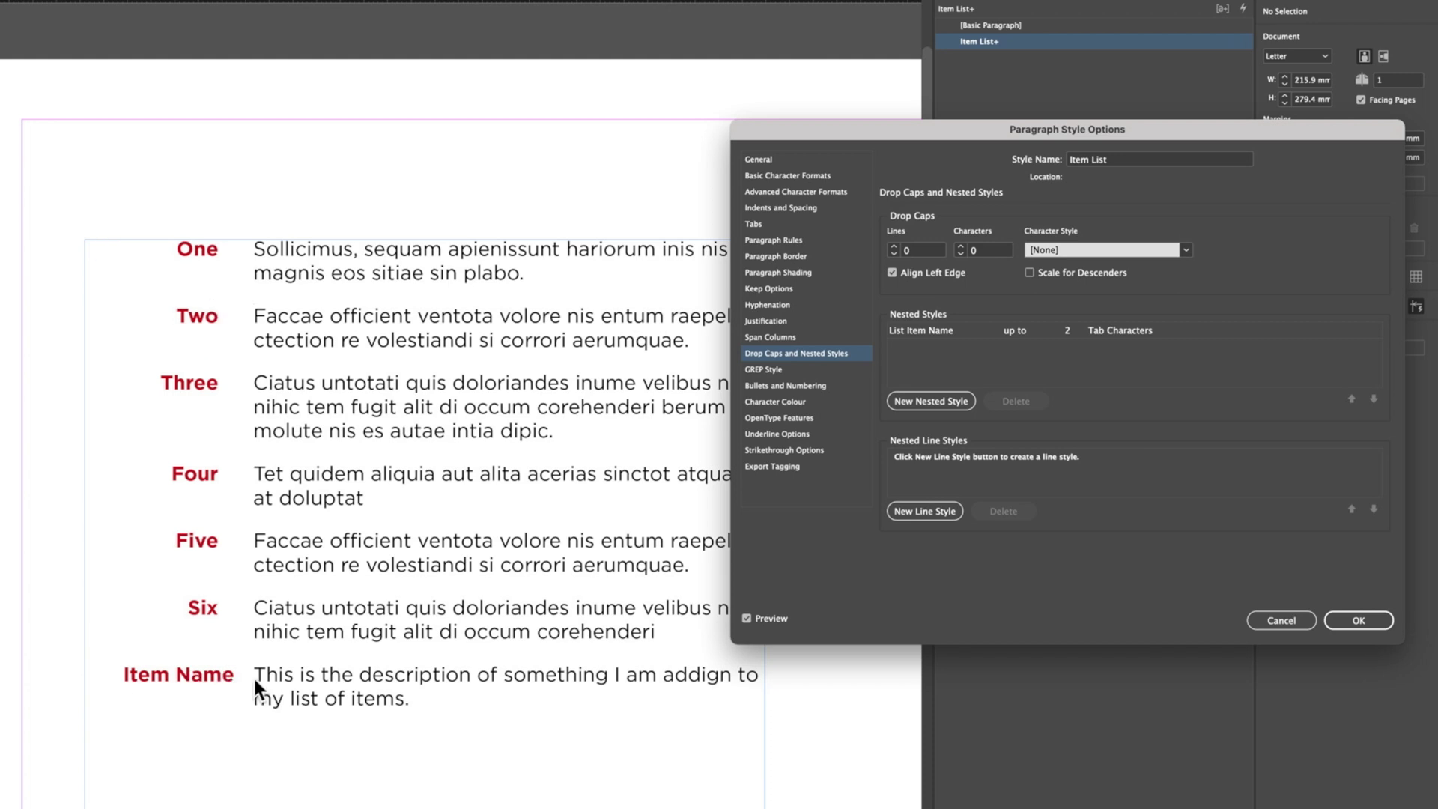
pyautogui.click(794, 483)
# - Move the first-line indent fully left and place the item-name tab stop at 27.869 mm
pyautogui.click(787, 225)
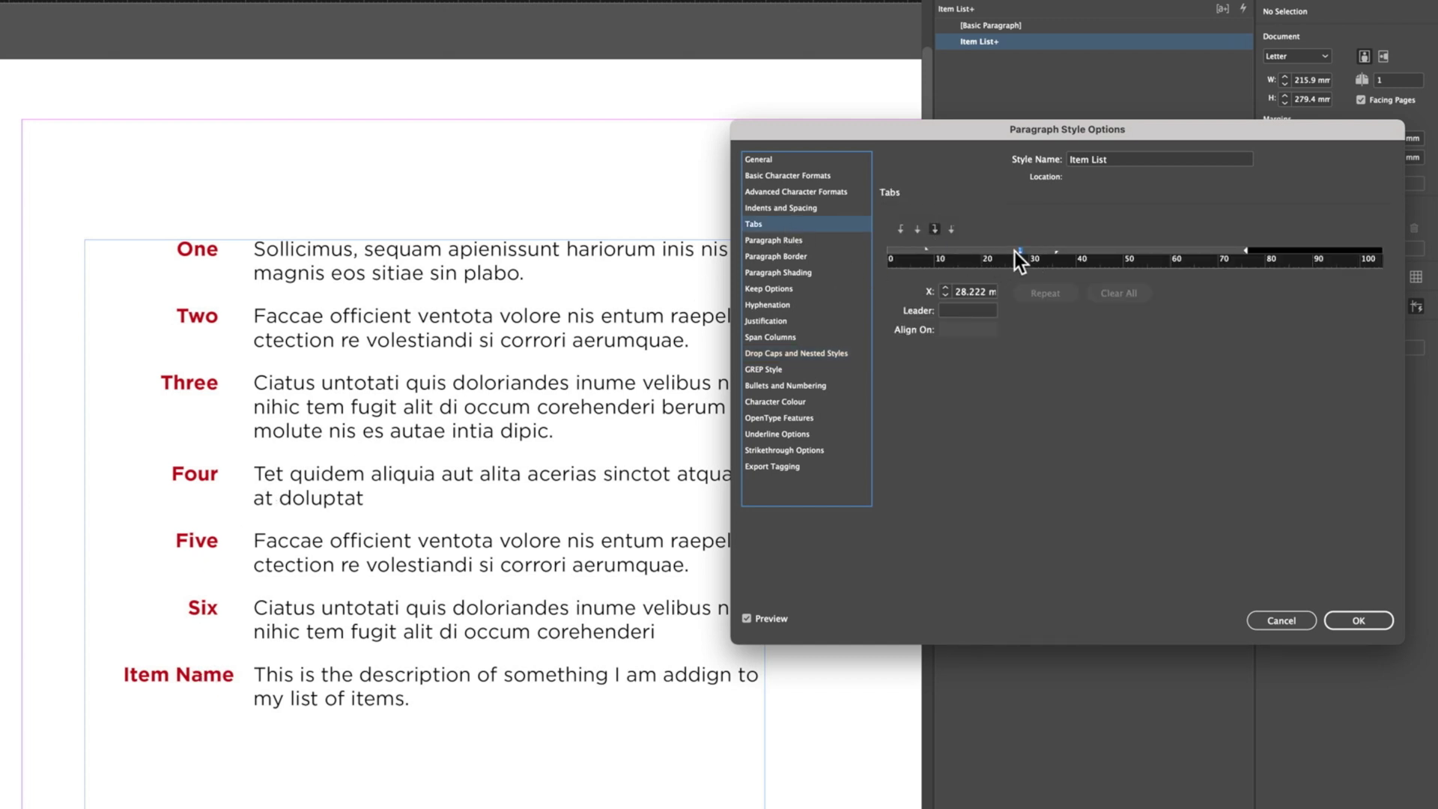
pyautogui.moveTo(1014, 252)
pyautogui.mouseDown()
pyautogui.moveTo(1050, 251)
pyautogui.moveTo(1030, 251)
pyautogui.mouseUp()
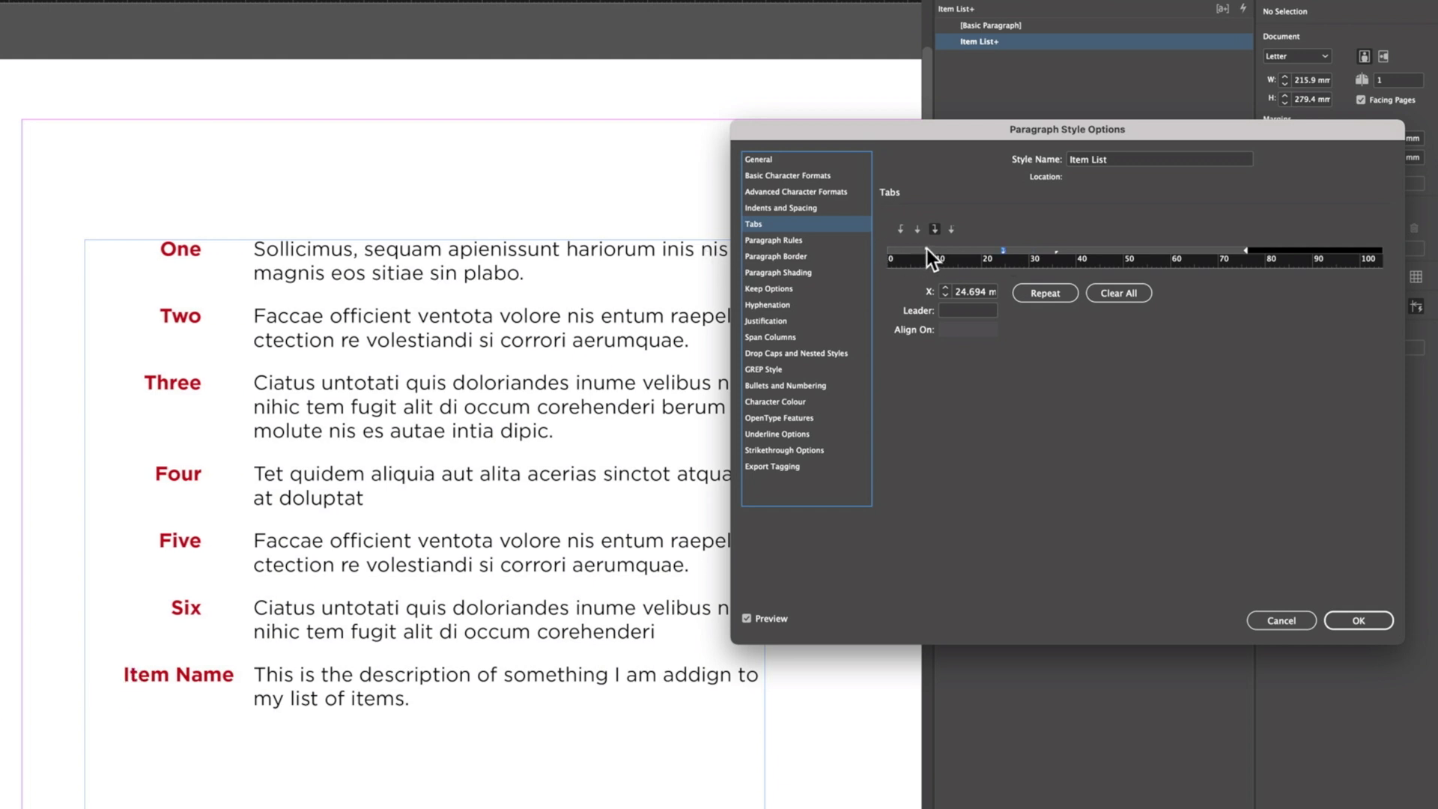
pyautogui.moveTo(928, 249); pyautogui.dragTo(873, 246)
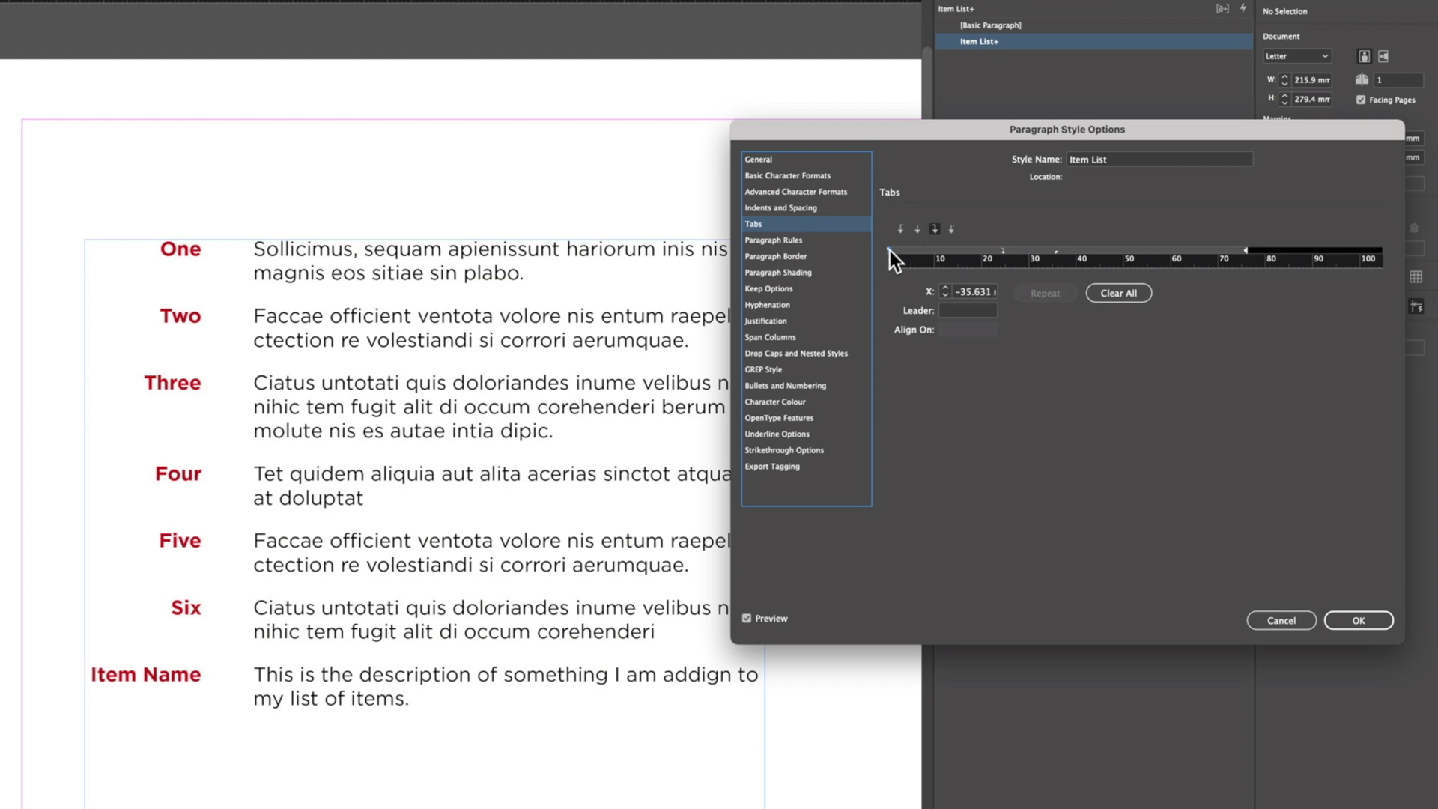
pyautogui.click(1005, 249)
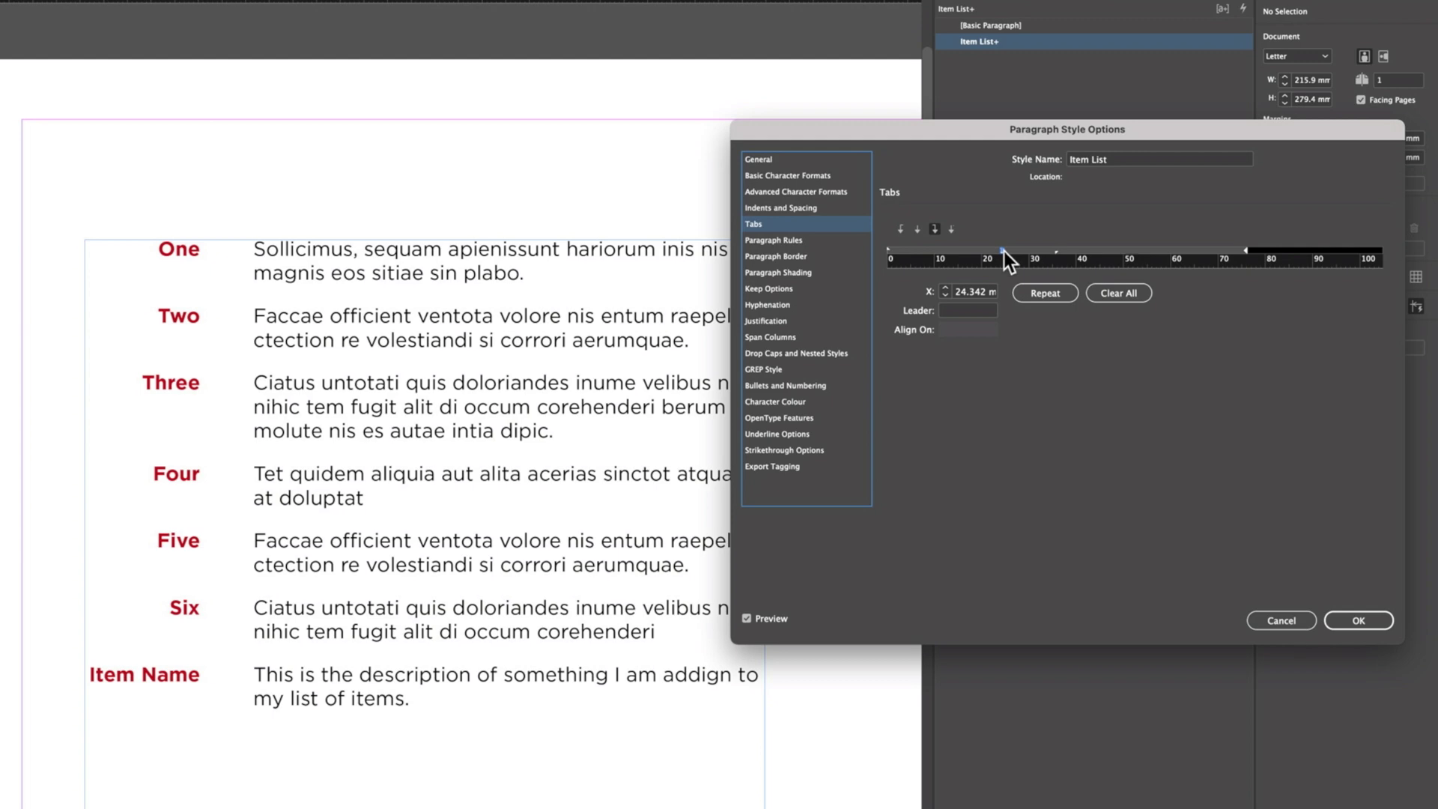
pyautogui.moveTo(1026, 250); pyautogui.dragTo(1021, 251)
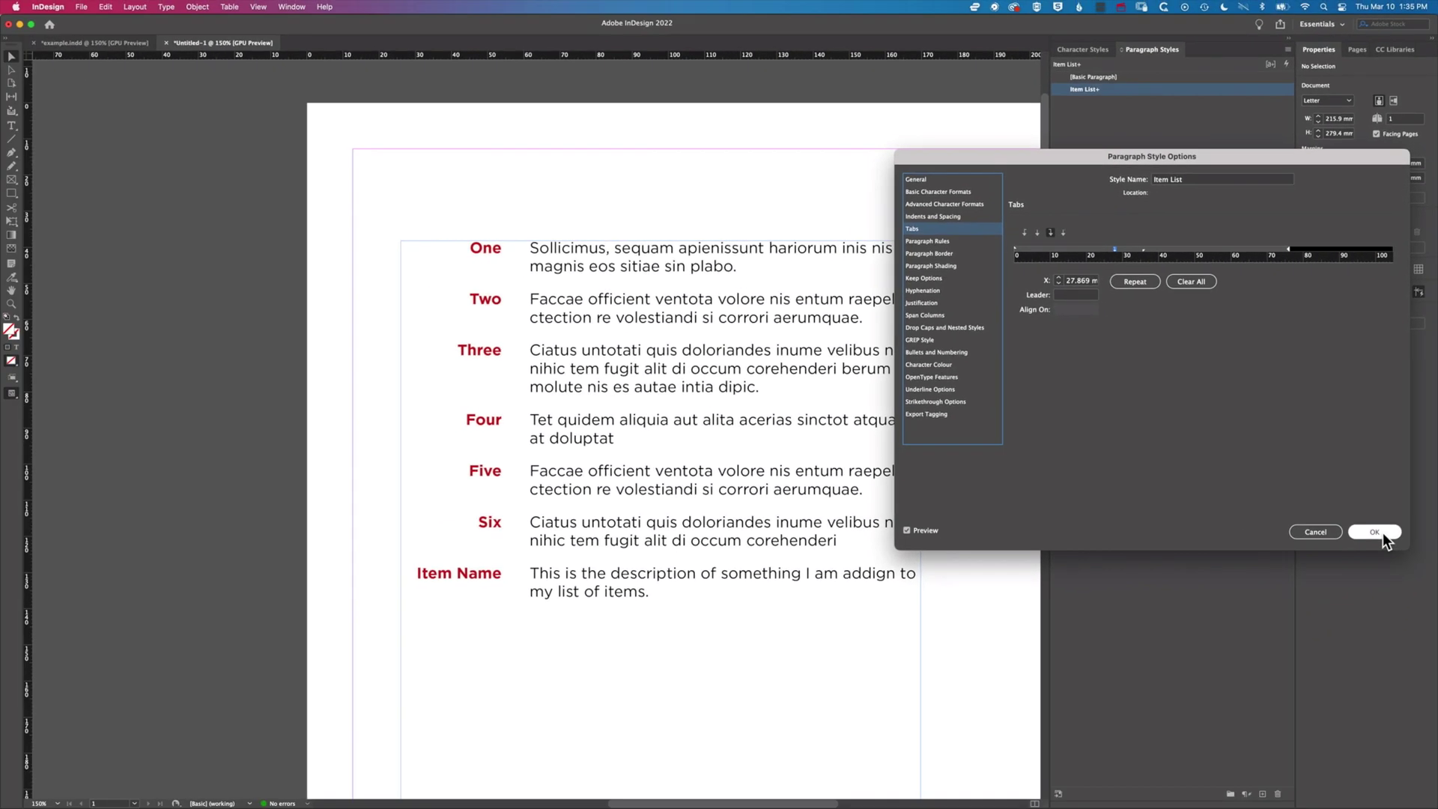
# - Confirm the tab change, recheck the Item List nested style, then show the Character Styles panel
pyautogui.click(1390, 574)
pyautogui.click(1090, 48)
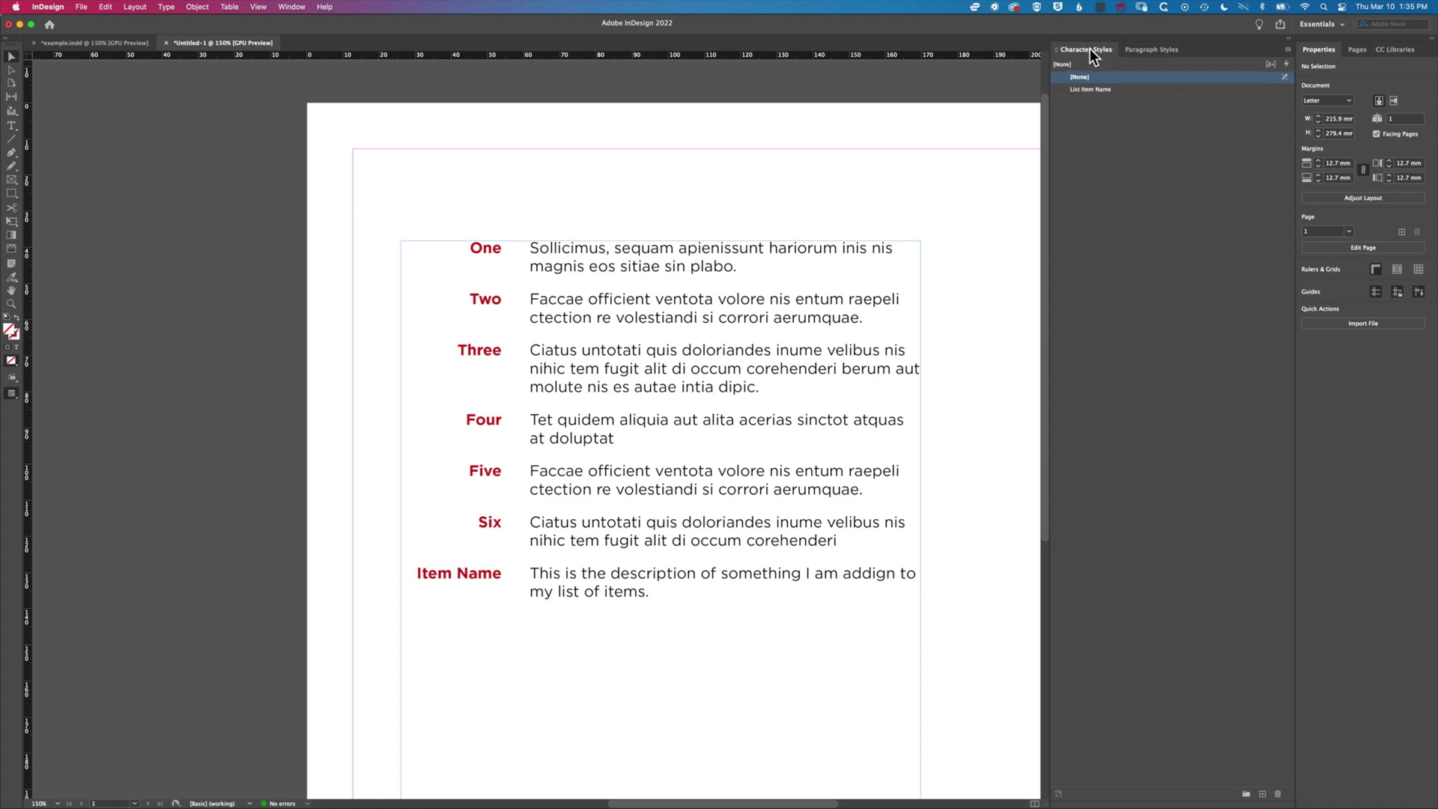
pyautogui.click(1157, 49)
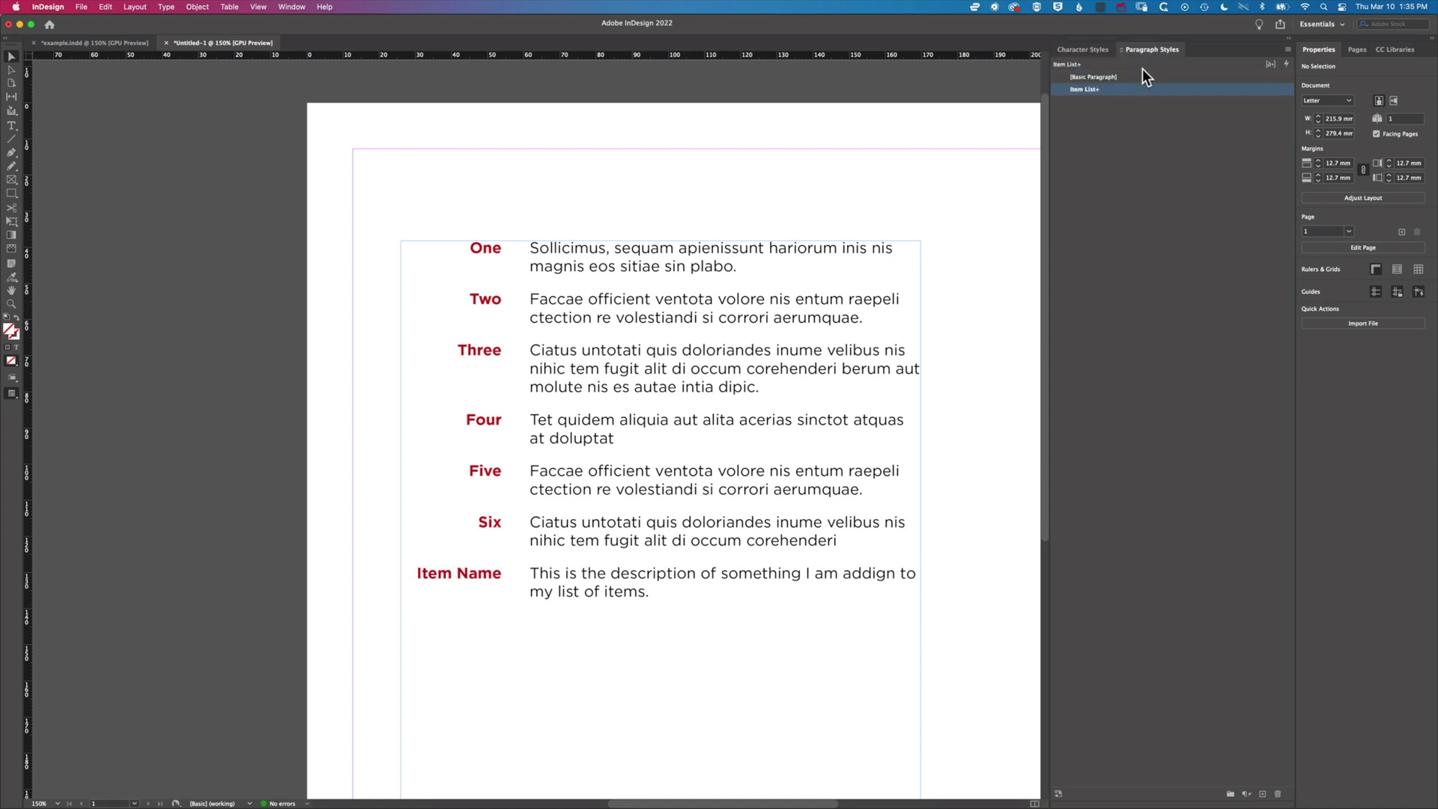
pyautogui.doubleClick(1140, 88)
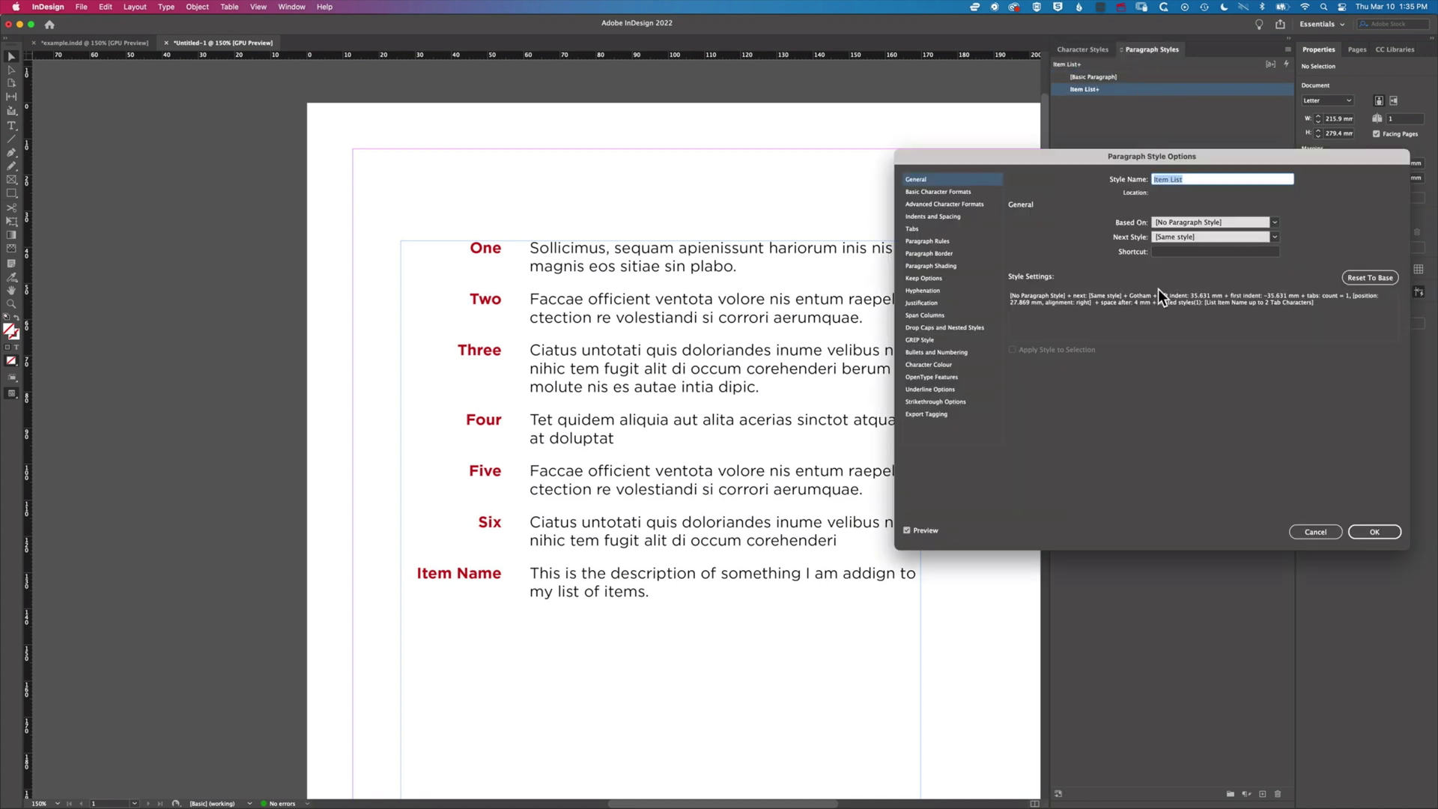
pyautogui.click(960, 327)
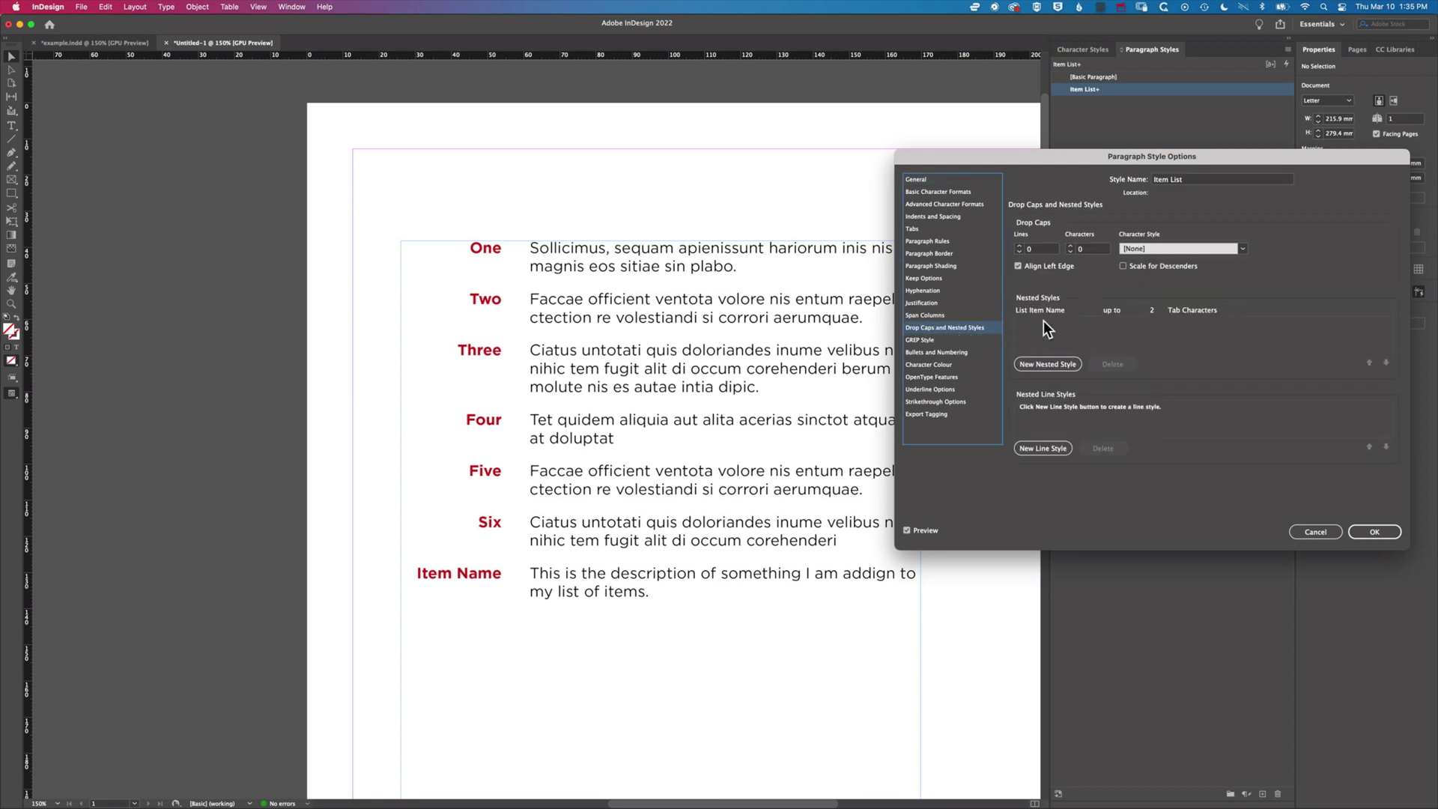
pyautogui.click(1371, 531)
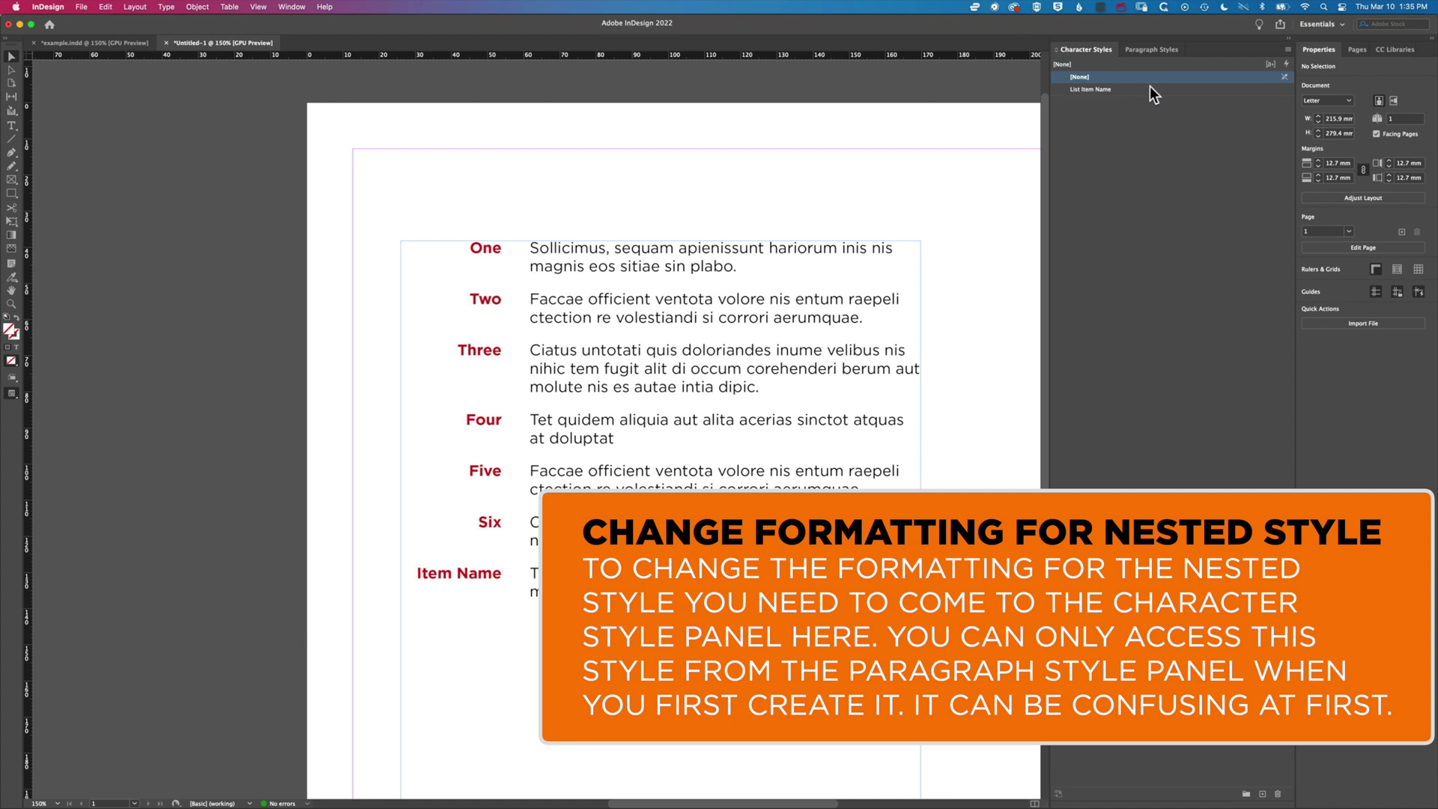
# - Colour the List Item Name character style magenta (C=0 M=100 Y=0 K=0)
pyautogui.doubleClick(1149, 89)
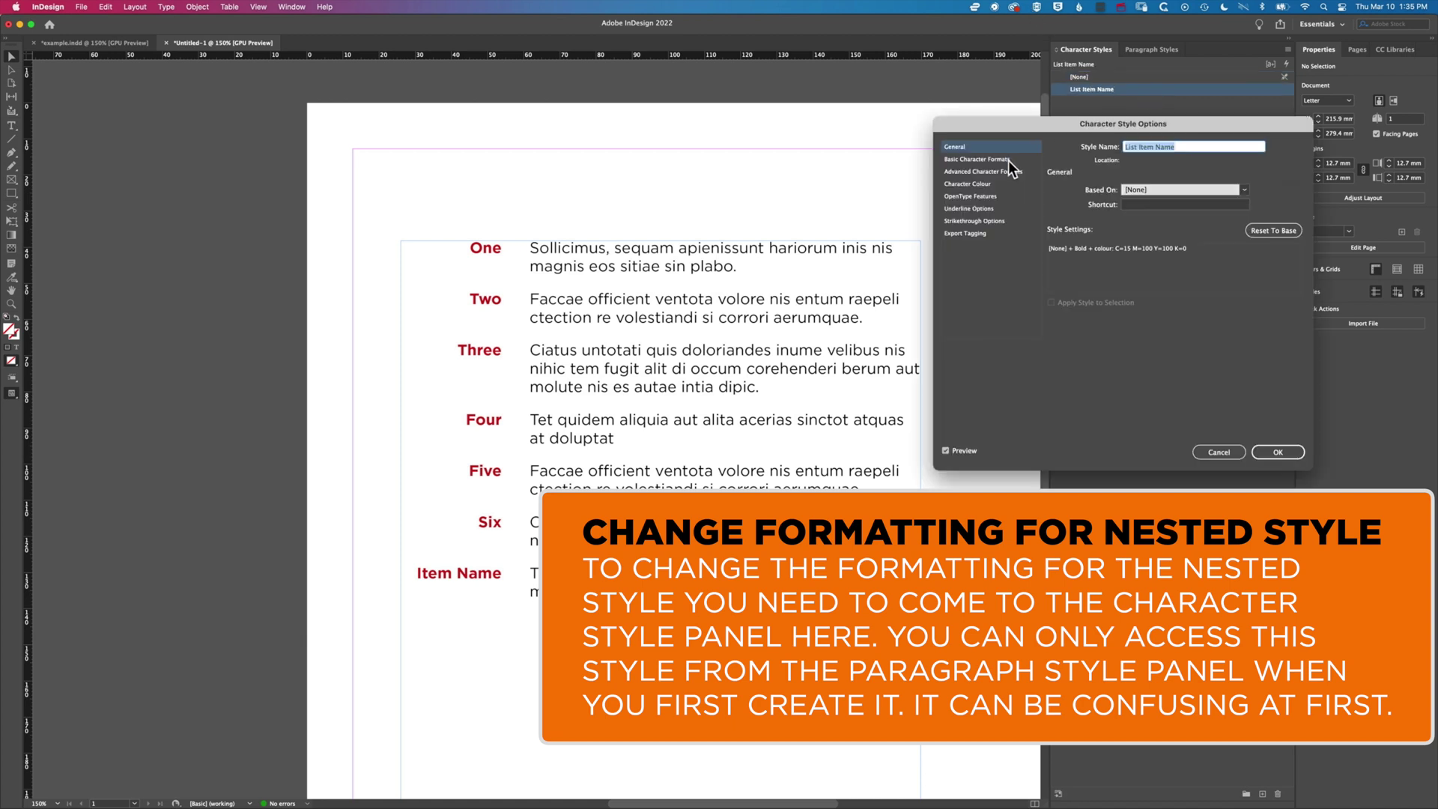
pyautogui.click(1009, 160)
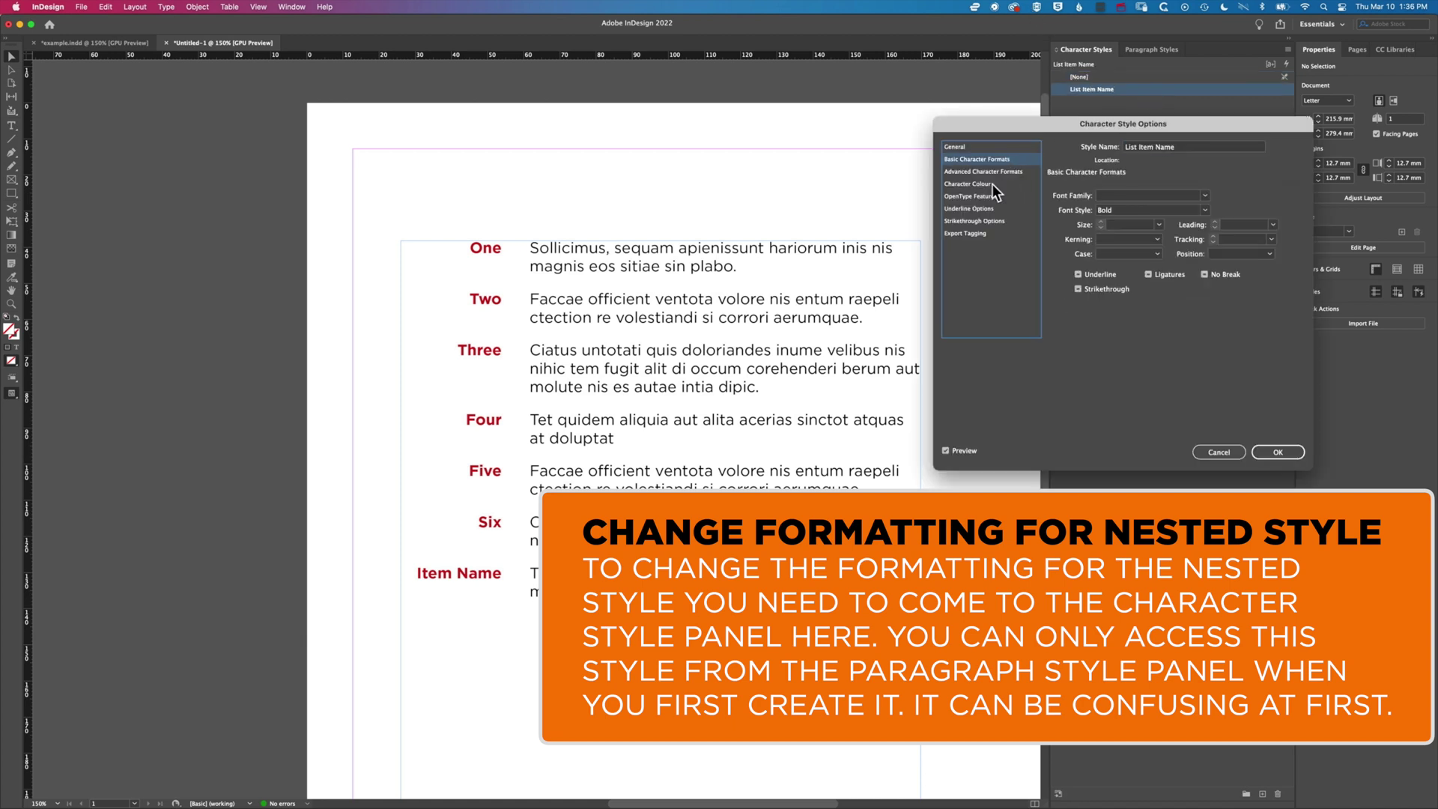
pyautogui.click(992, 183)
pyautogui.click(1176, 257)
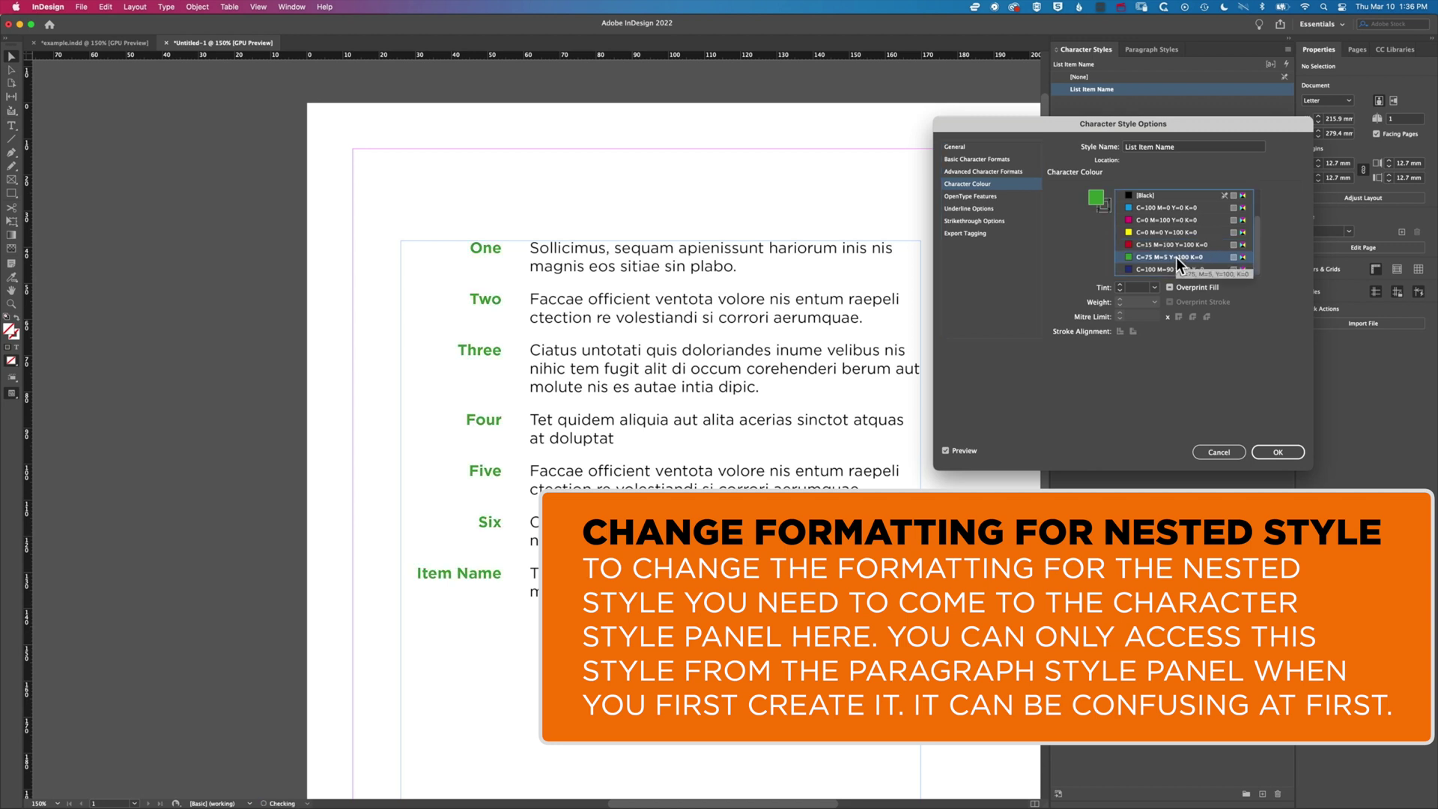
pyautogui.click(1153, 232)
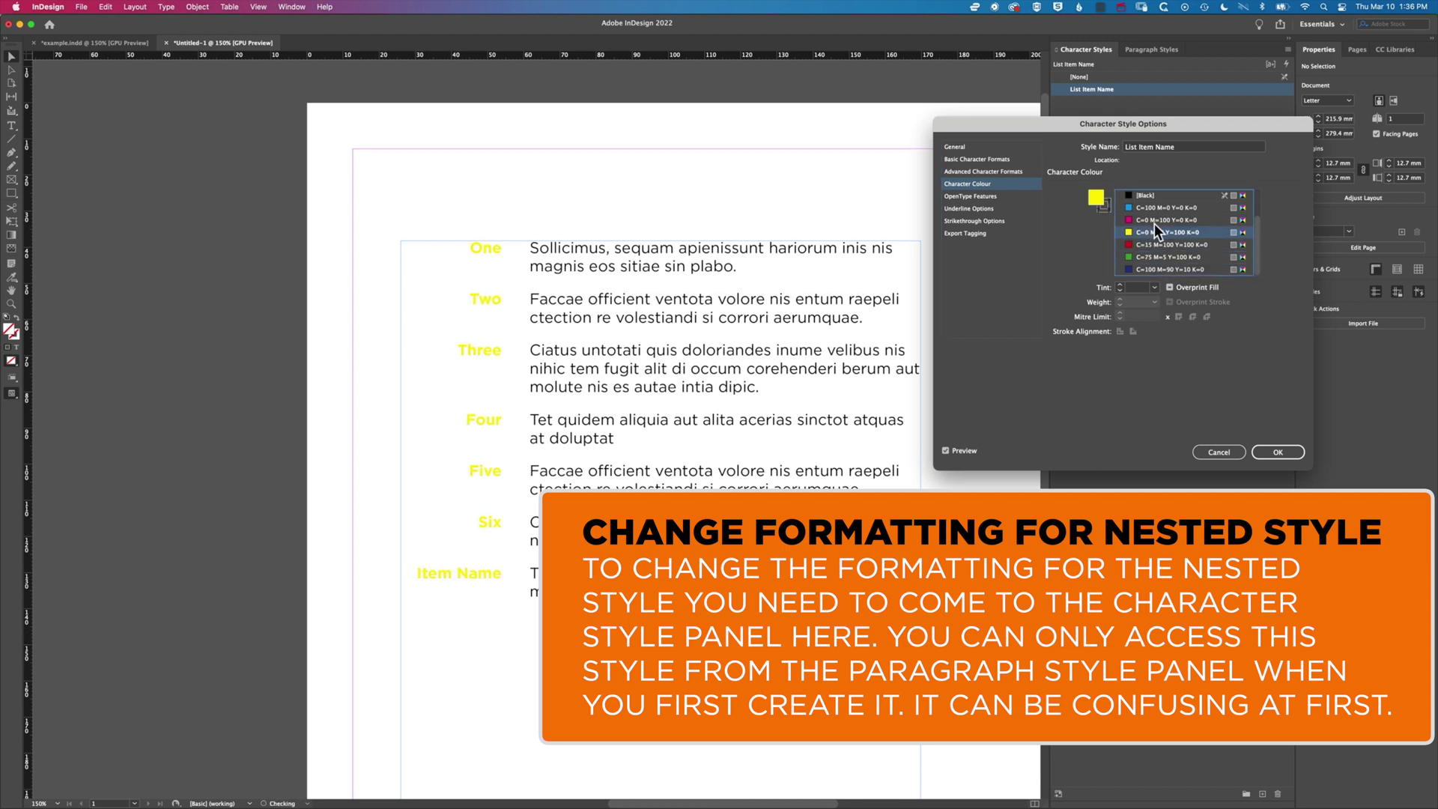
pyautogui.click(1153, 220)
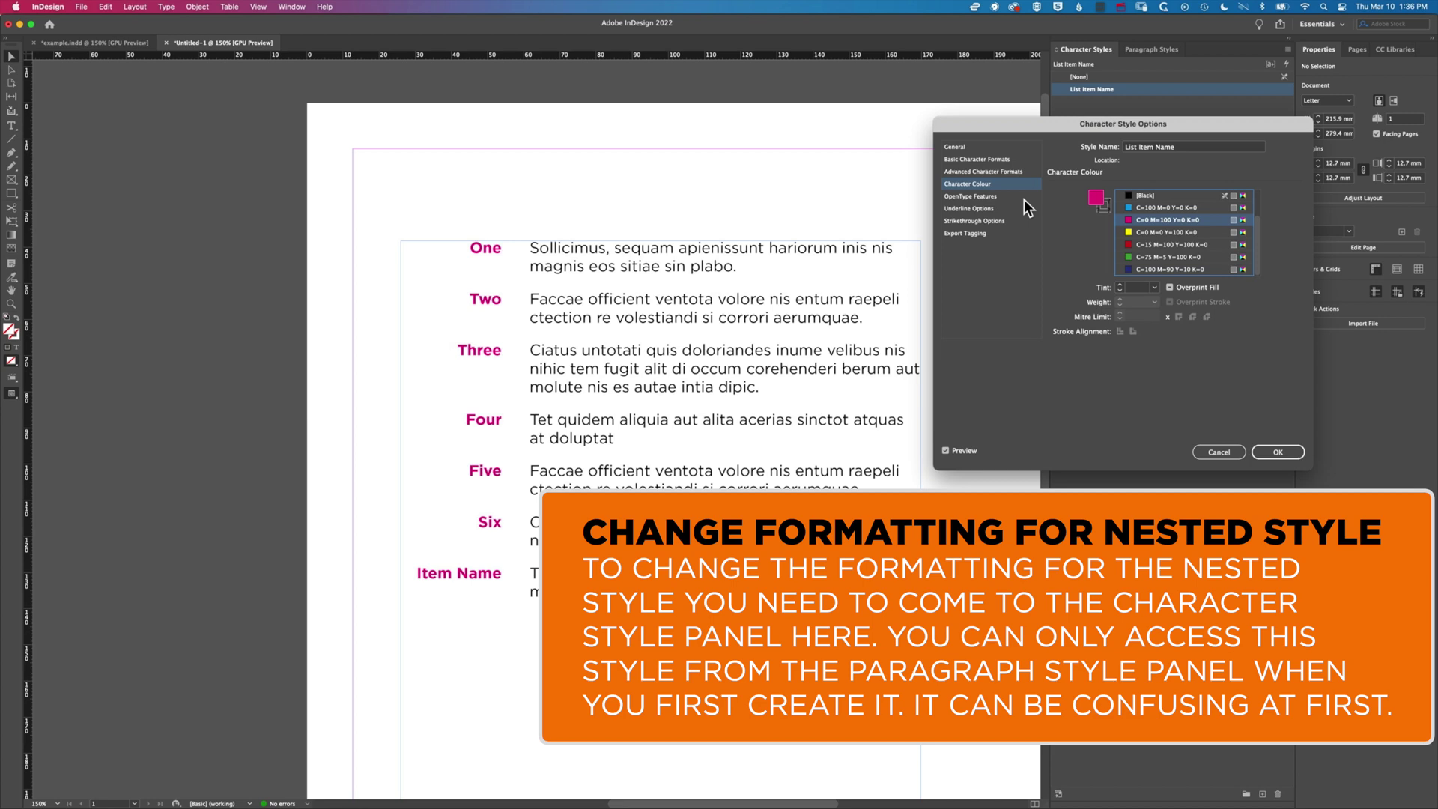
pyautogui.click(999, 209)
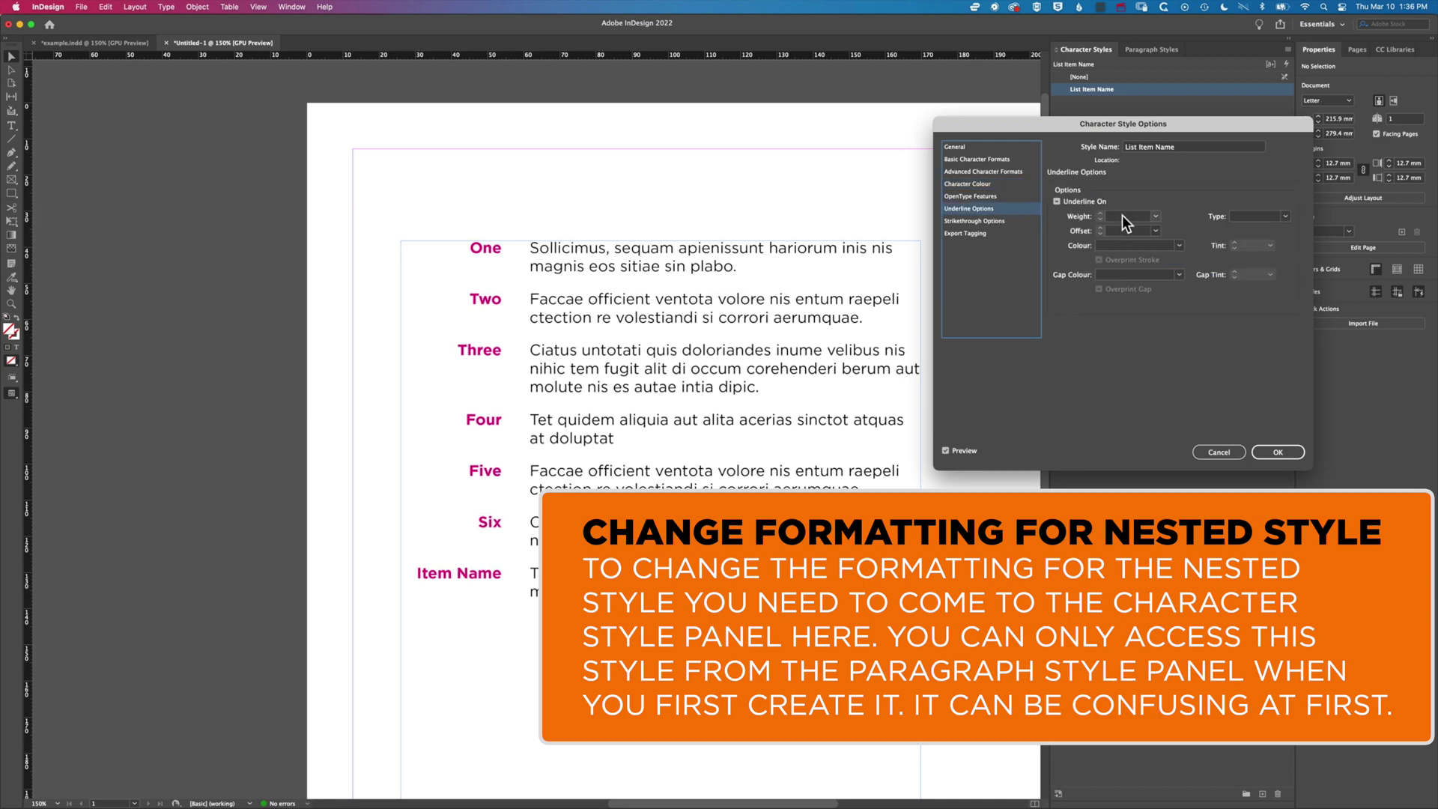
# - Turn on a yellow 20 pt underline for the List Item Name style
pyautogui.click(1058, 201)
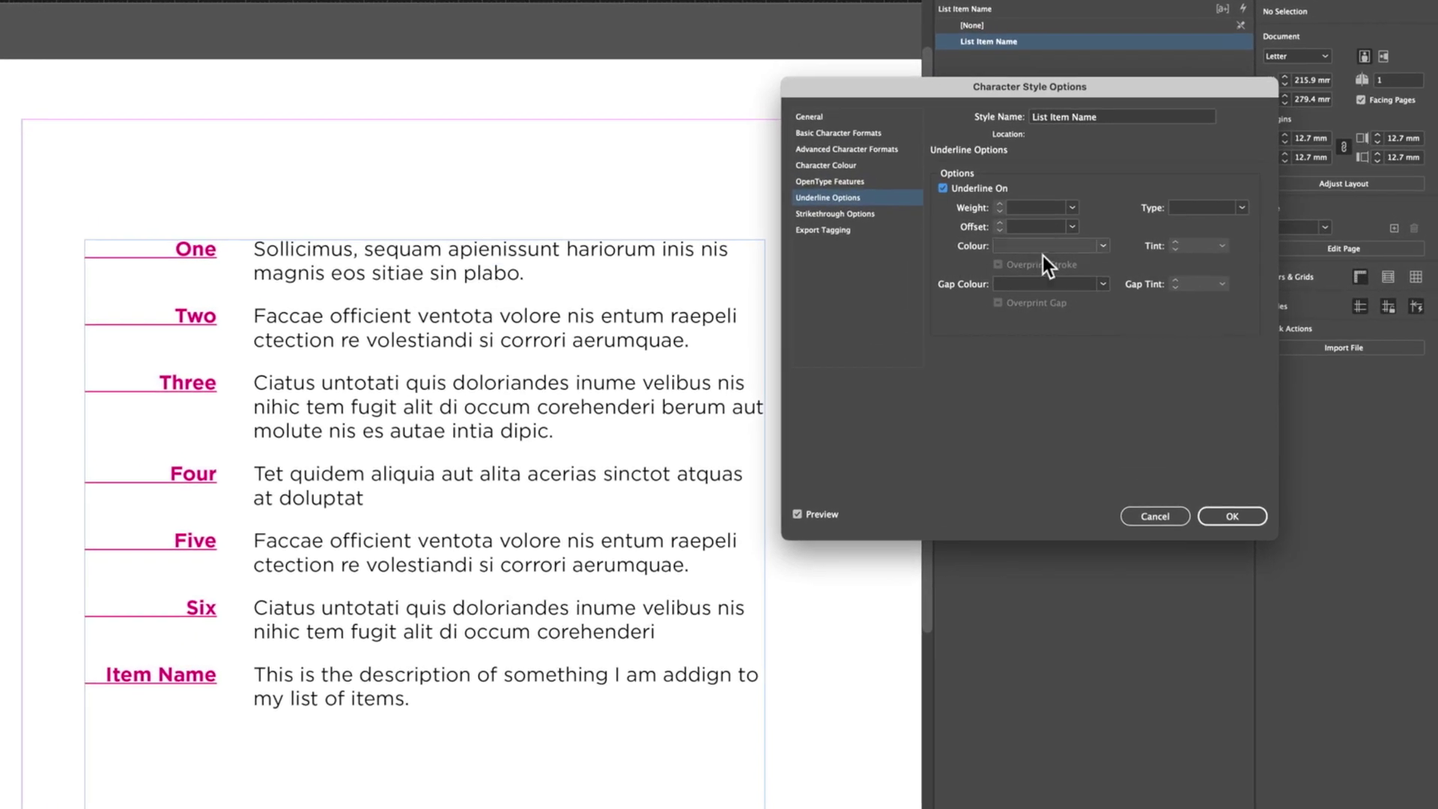
pyautogui.click(1095, 247)
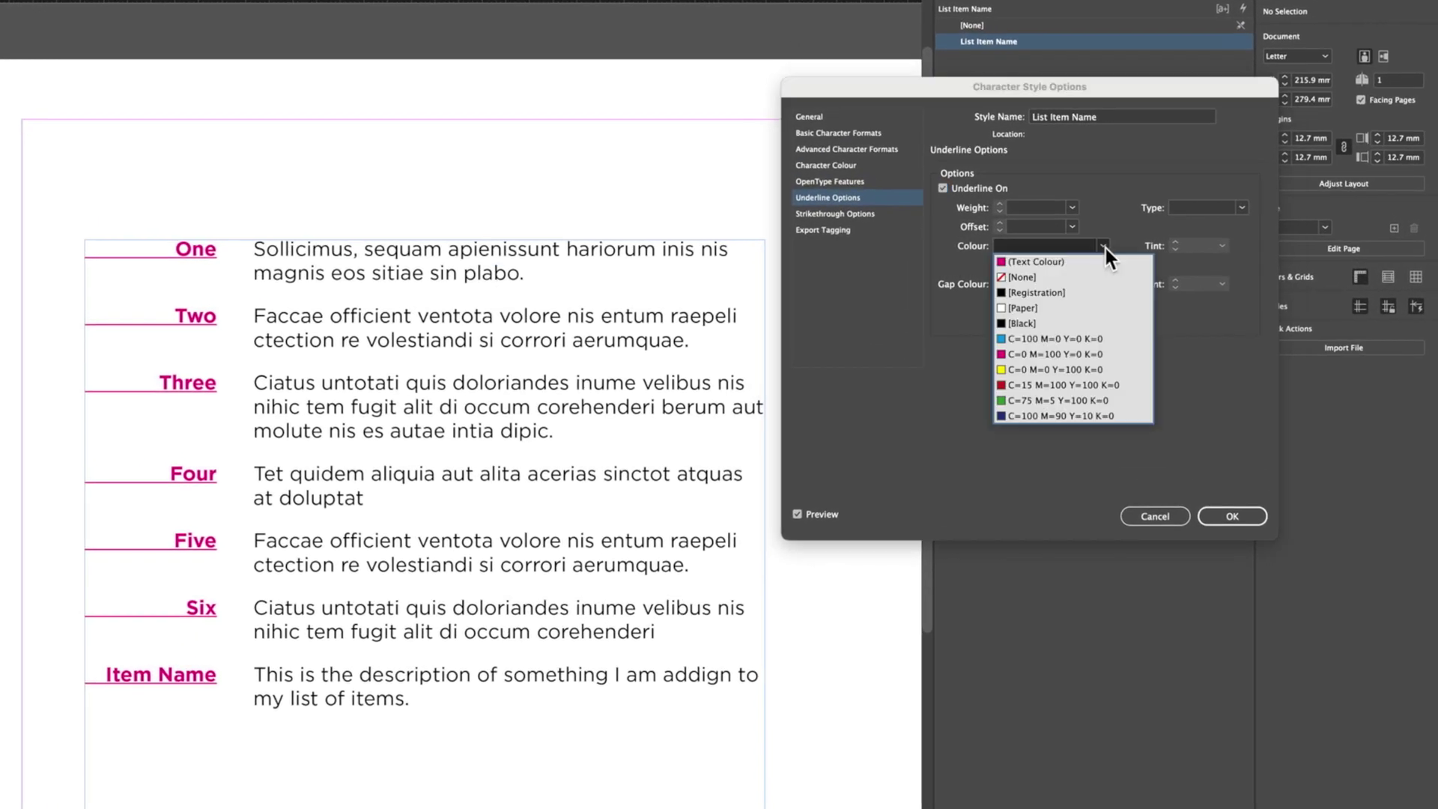
pyautogui.click(1052, 367)
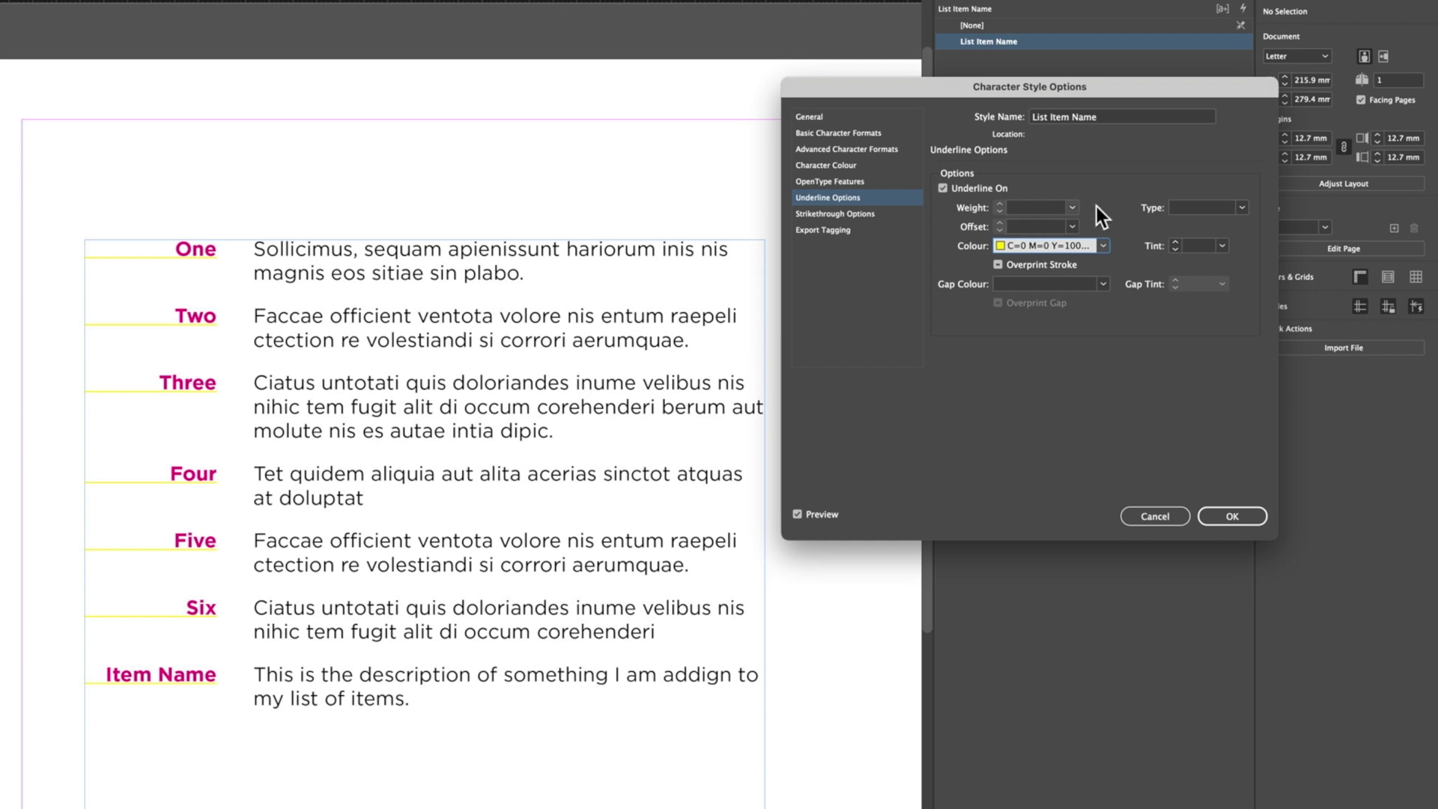
pyautogui.click(1073, 208)
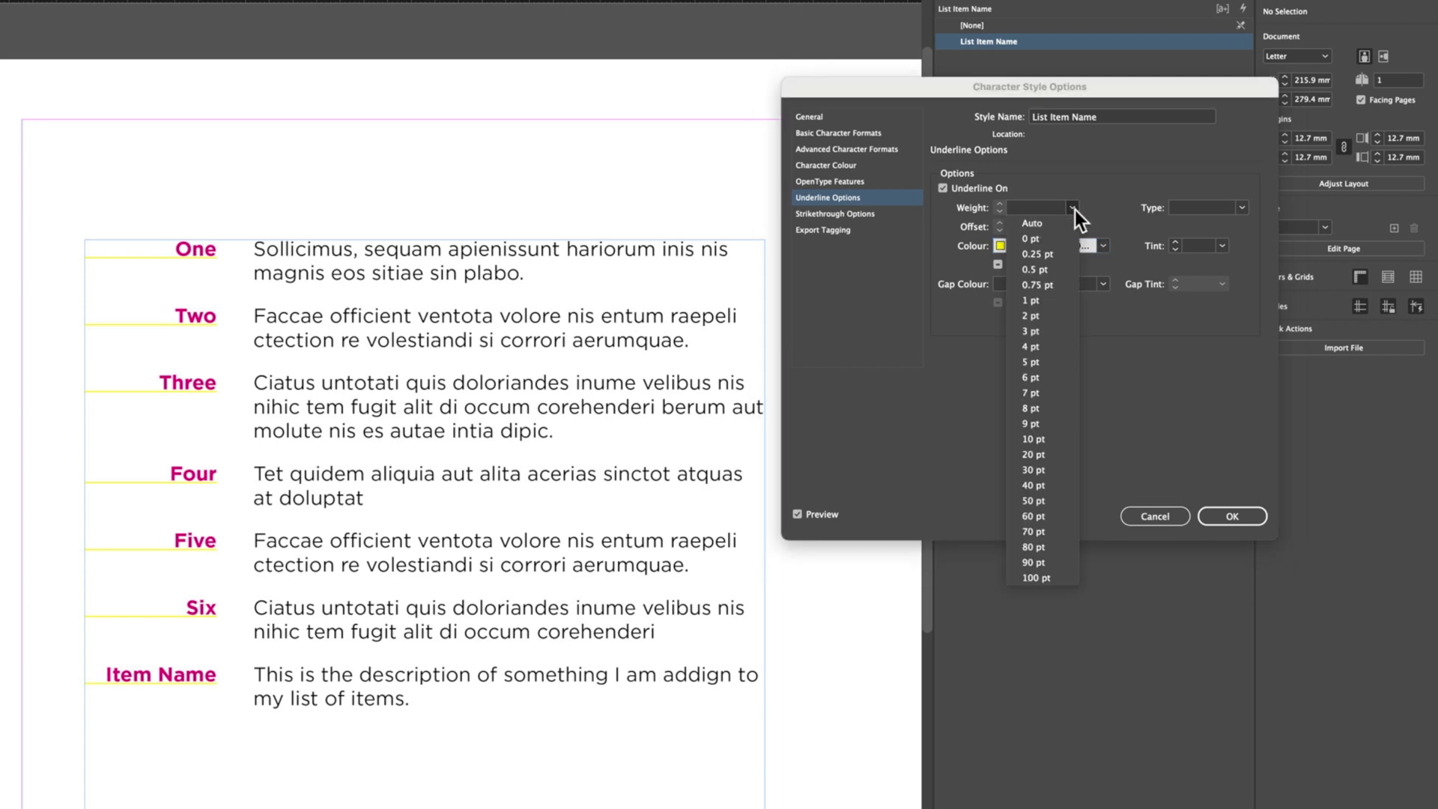
pyautogui.click(1043, 456)
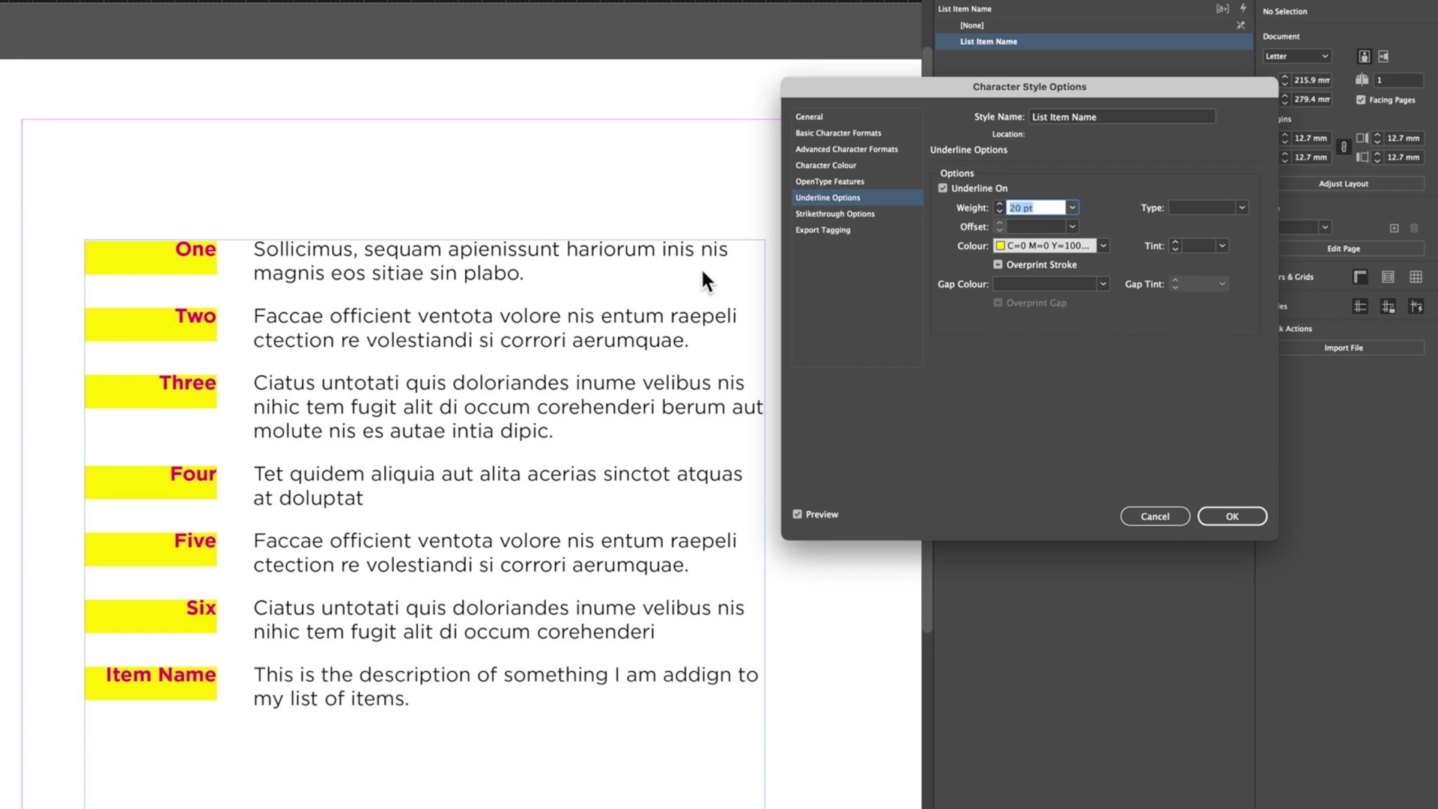
# - Set the underline offset to -4 pt and tint to 20%, and save the style
pyautogui.click(1072, 226)
pyautogui.click(1045, 288)
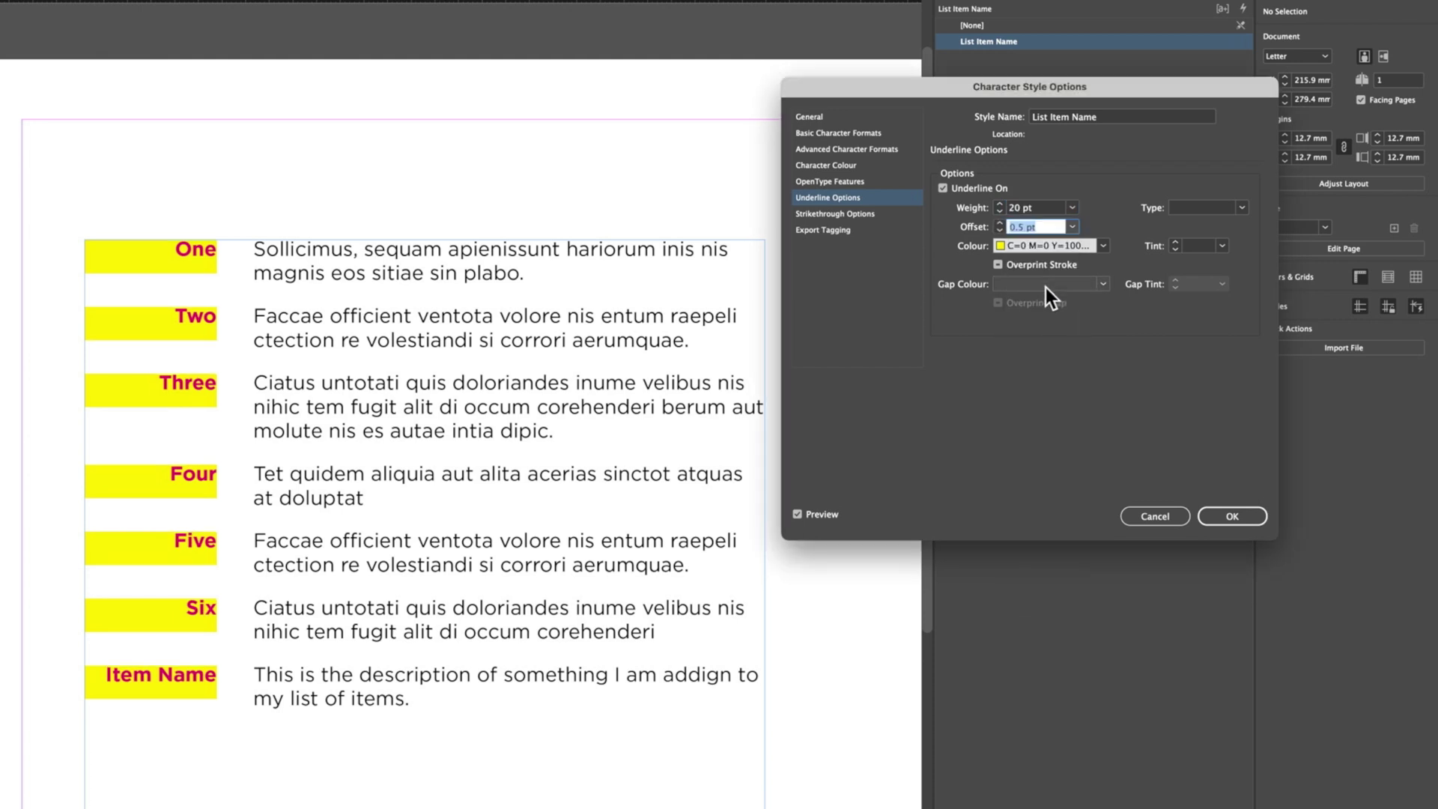
pyautogui.write('-5')
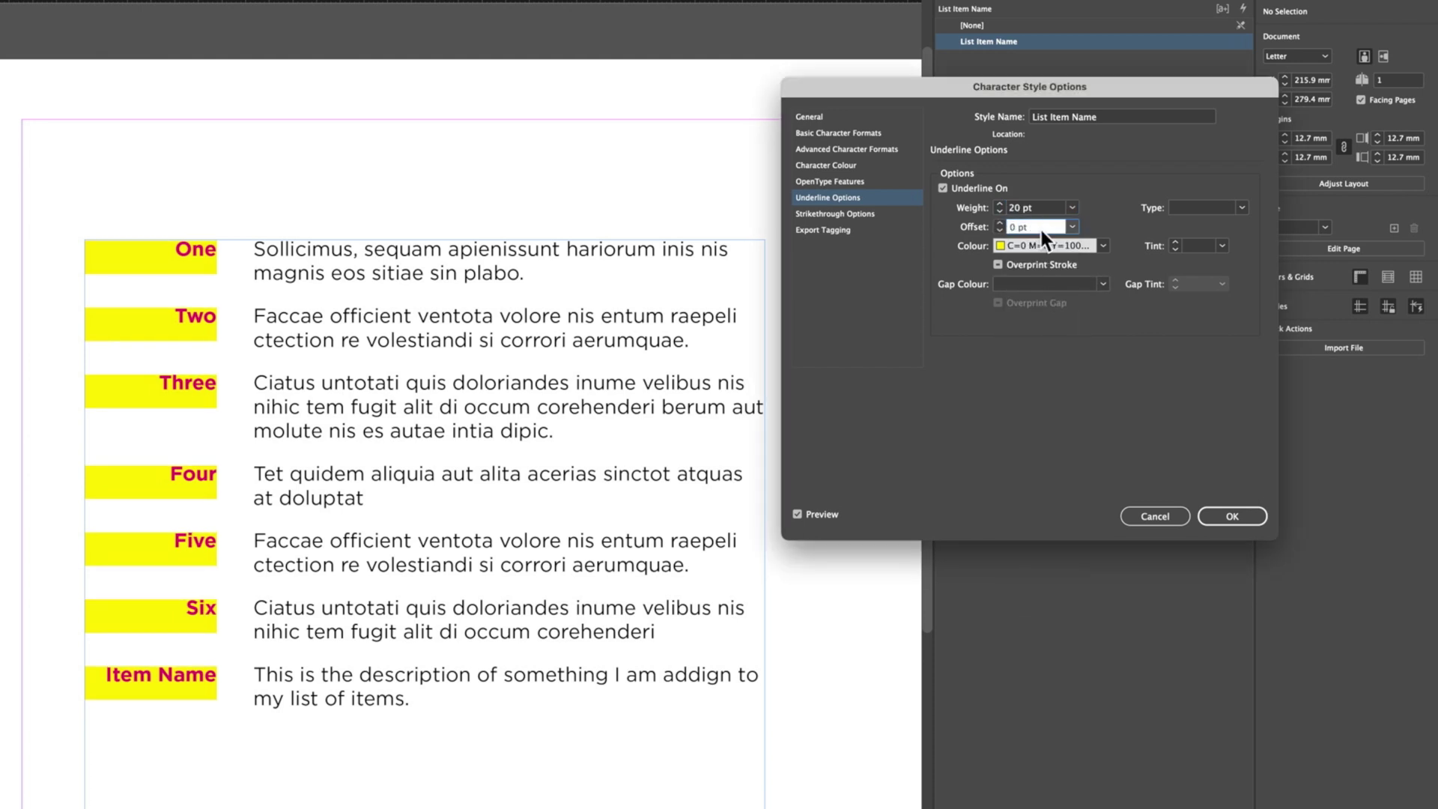
pyautogui.press('Up')
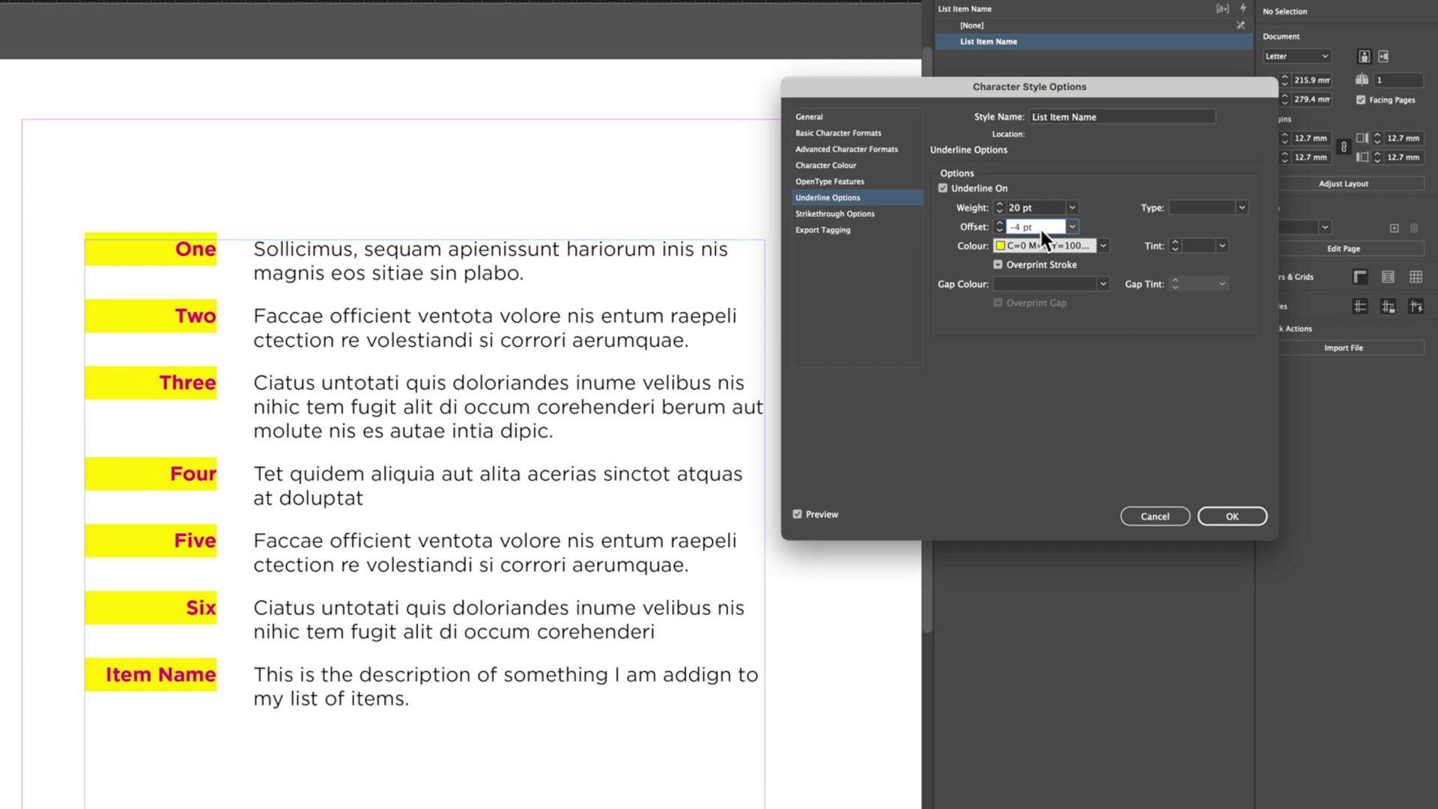
pyautogui.press('Tab')
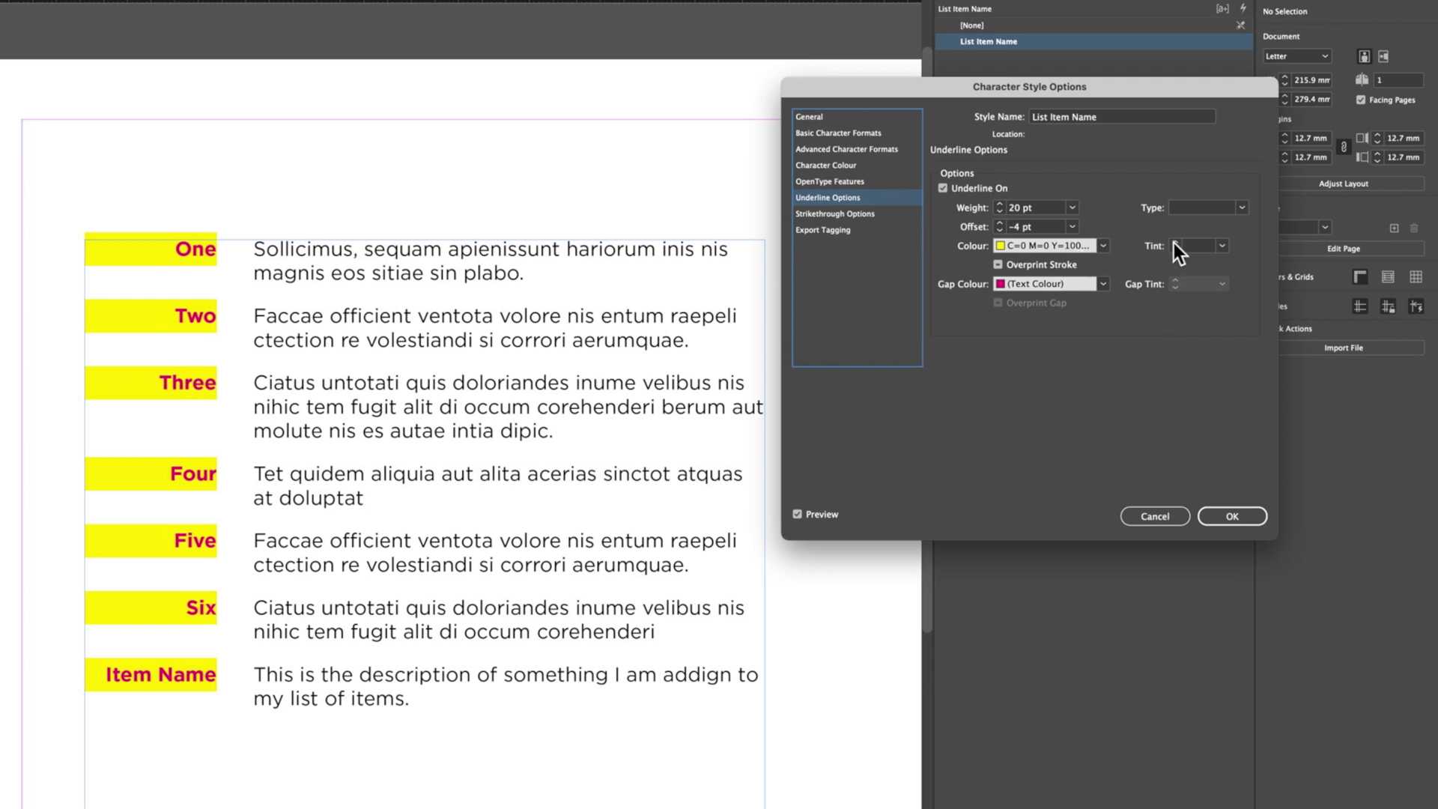
pyautogui.click(1223, 245)
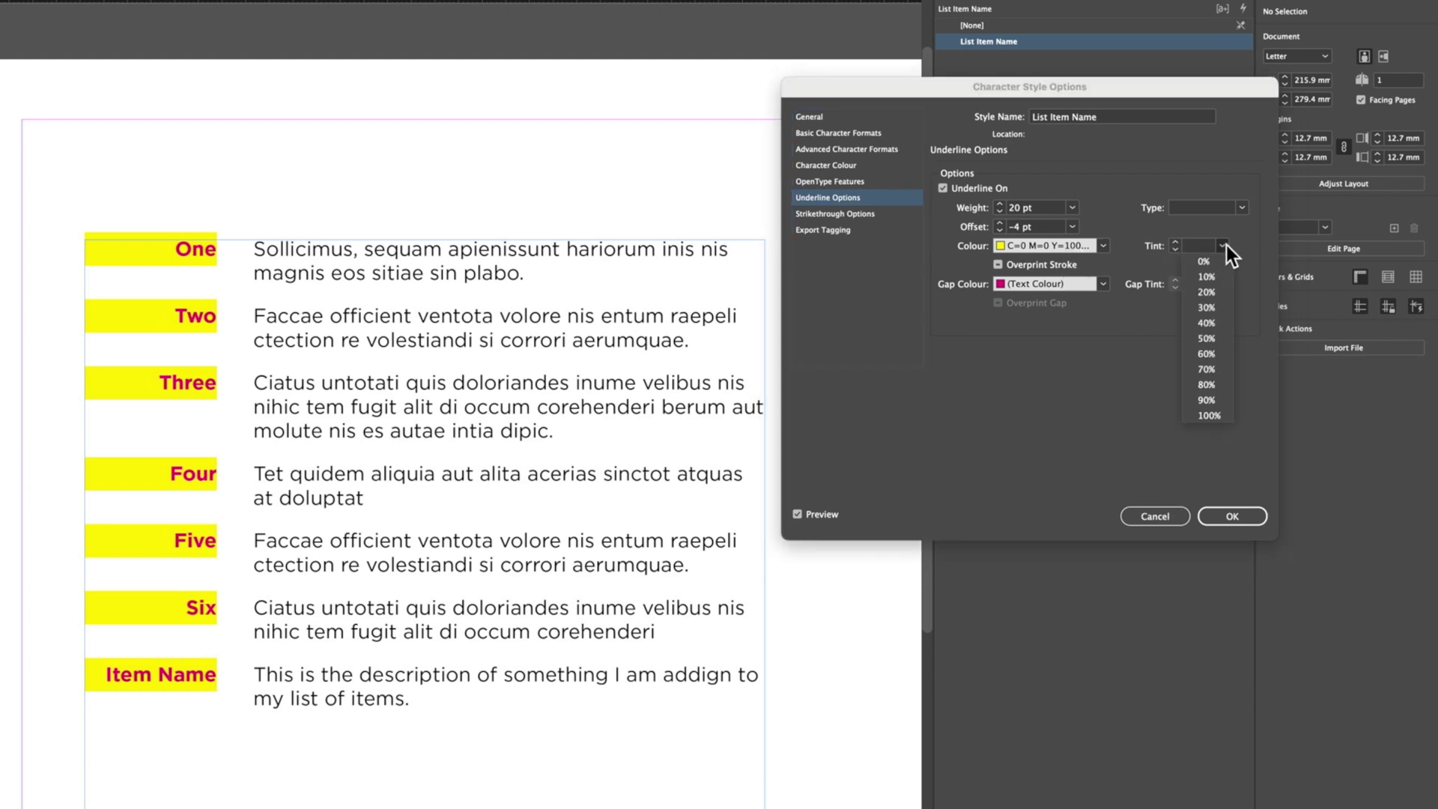
pyautogui.click(1212, 297)
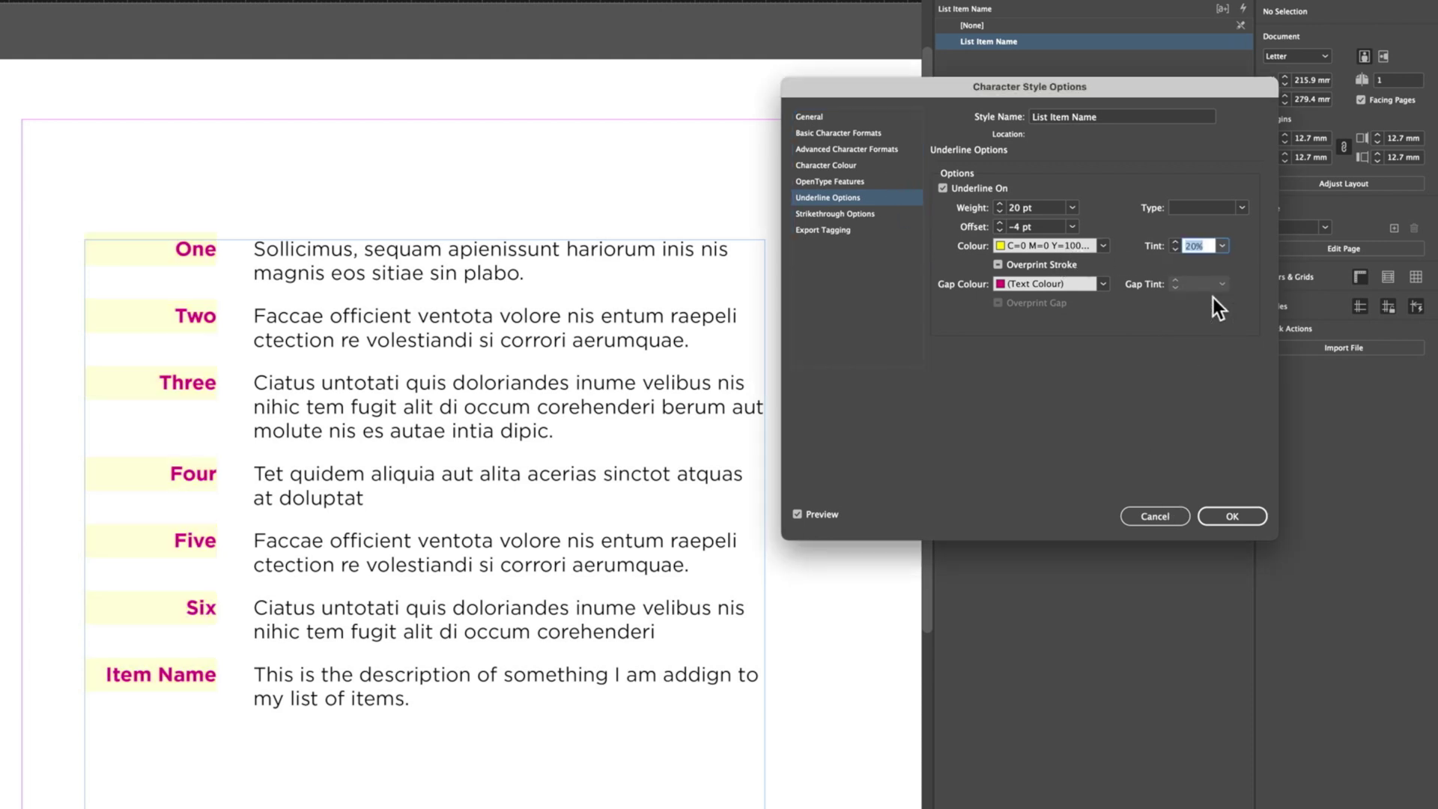
pyautogui.click(1233, 516)
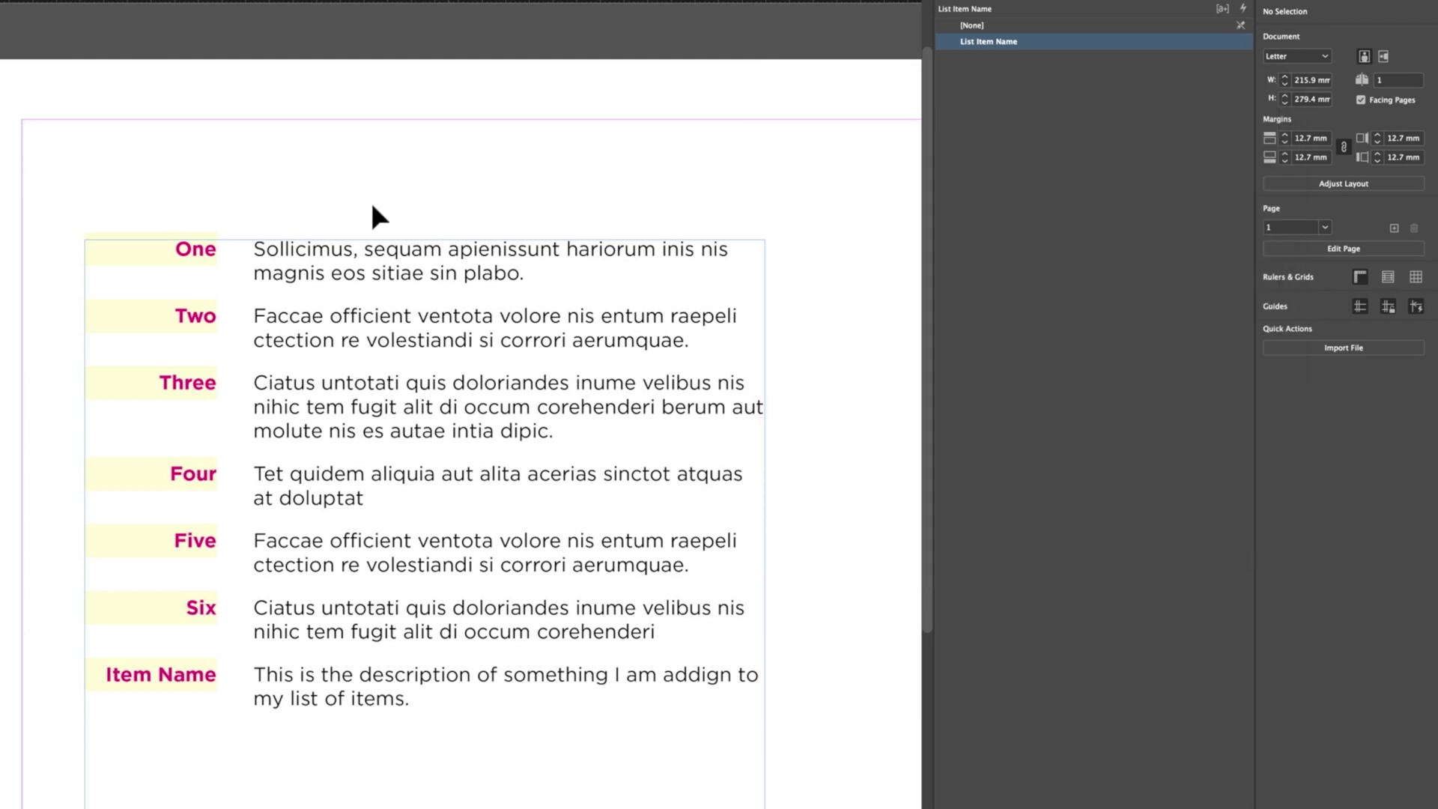